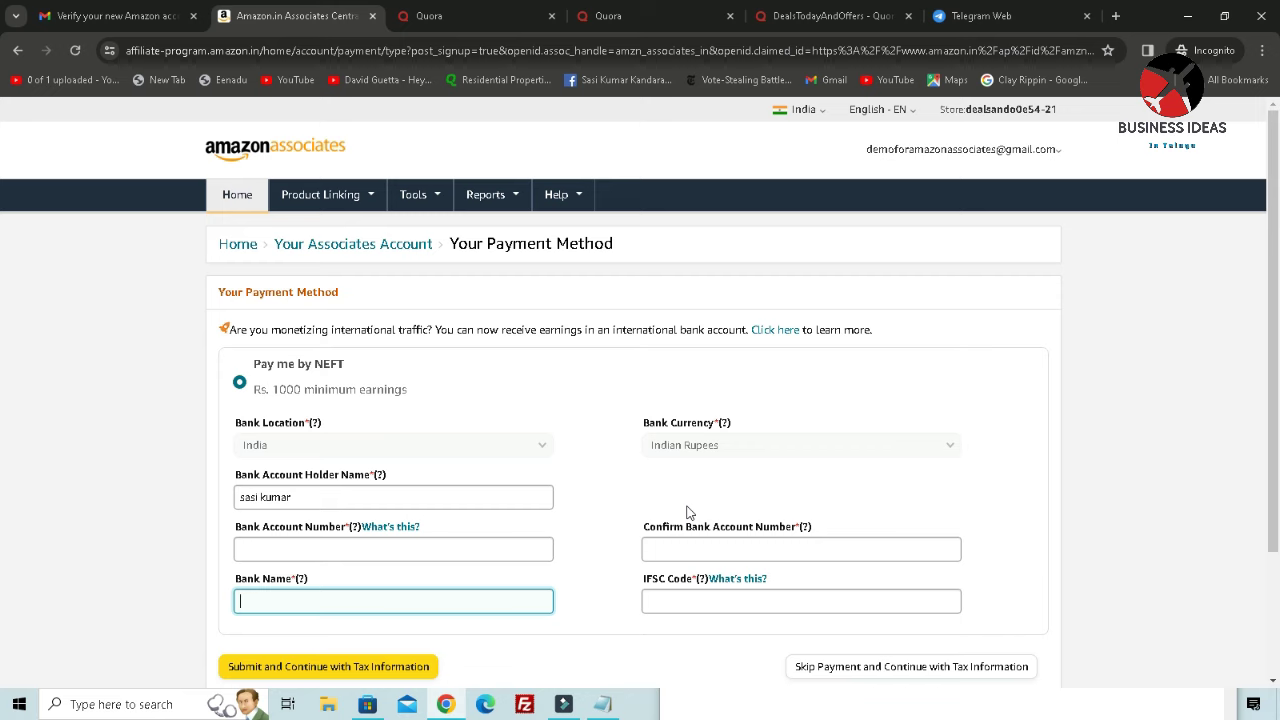
- Look over the NEFT payment form and the Associates home page's earnings overview, and open the account page for submitting tax information
scroll(660, 508, "down", 3)
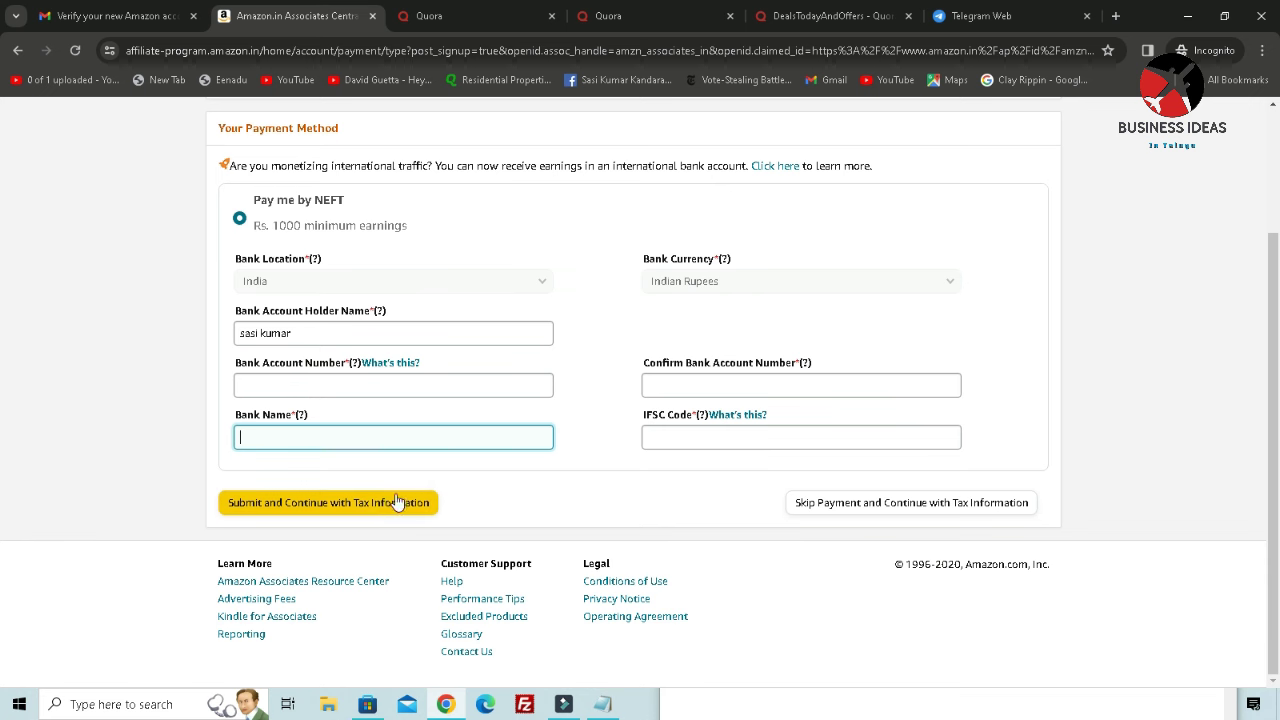
scroll(563, 491, "up", 3)
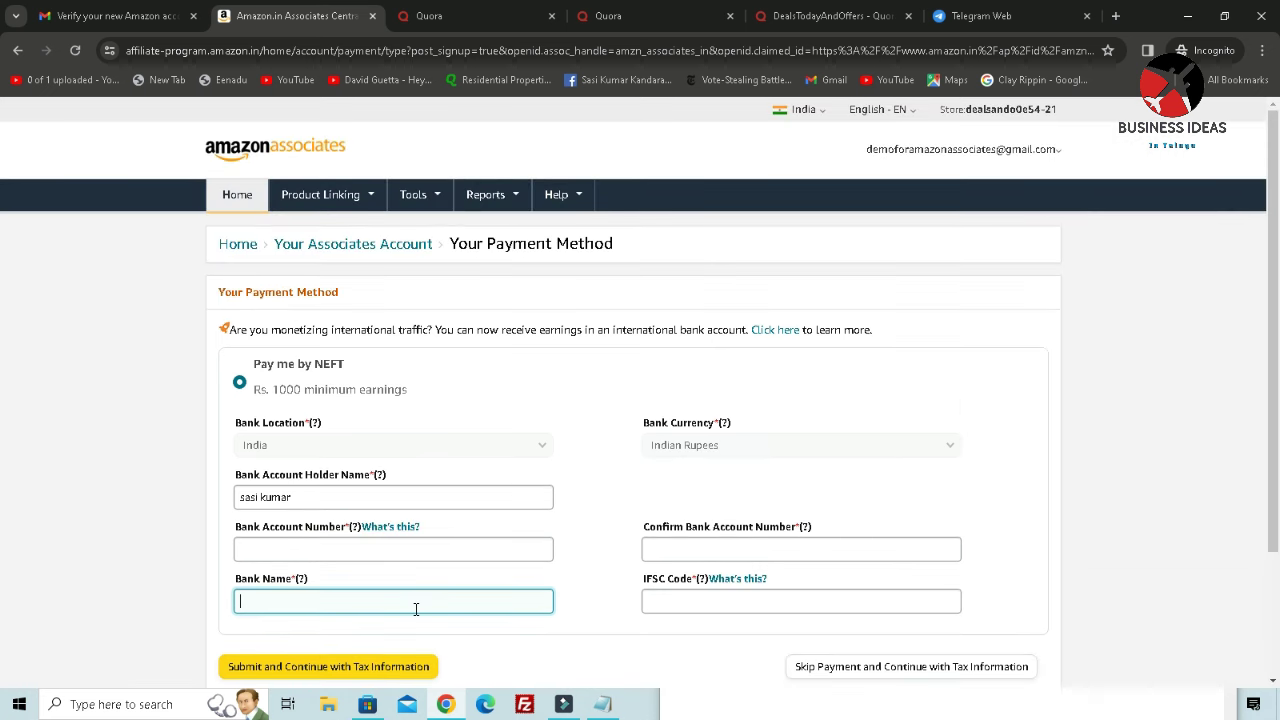
scroll(416, 608, "down", 3)
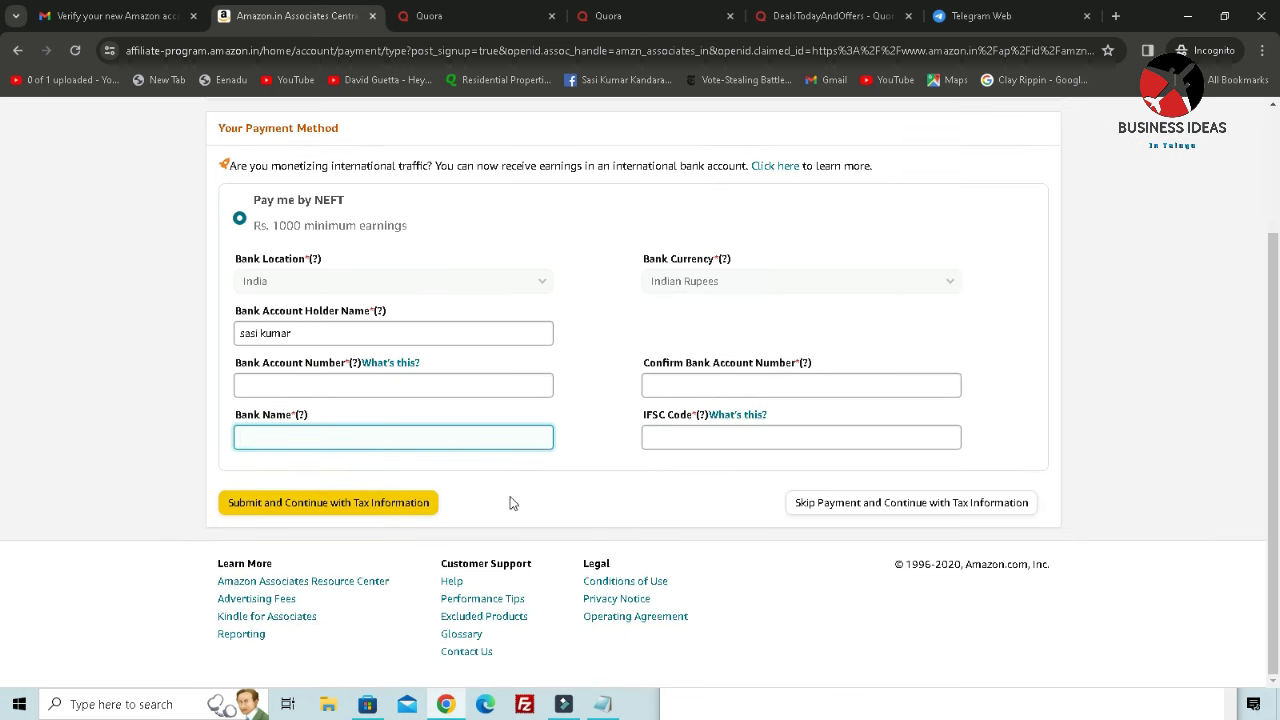
scroll(510, 503, "up", 3)
left_click(232, 196)
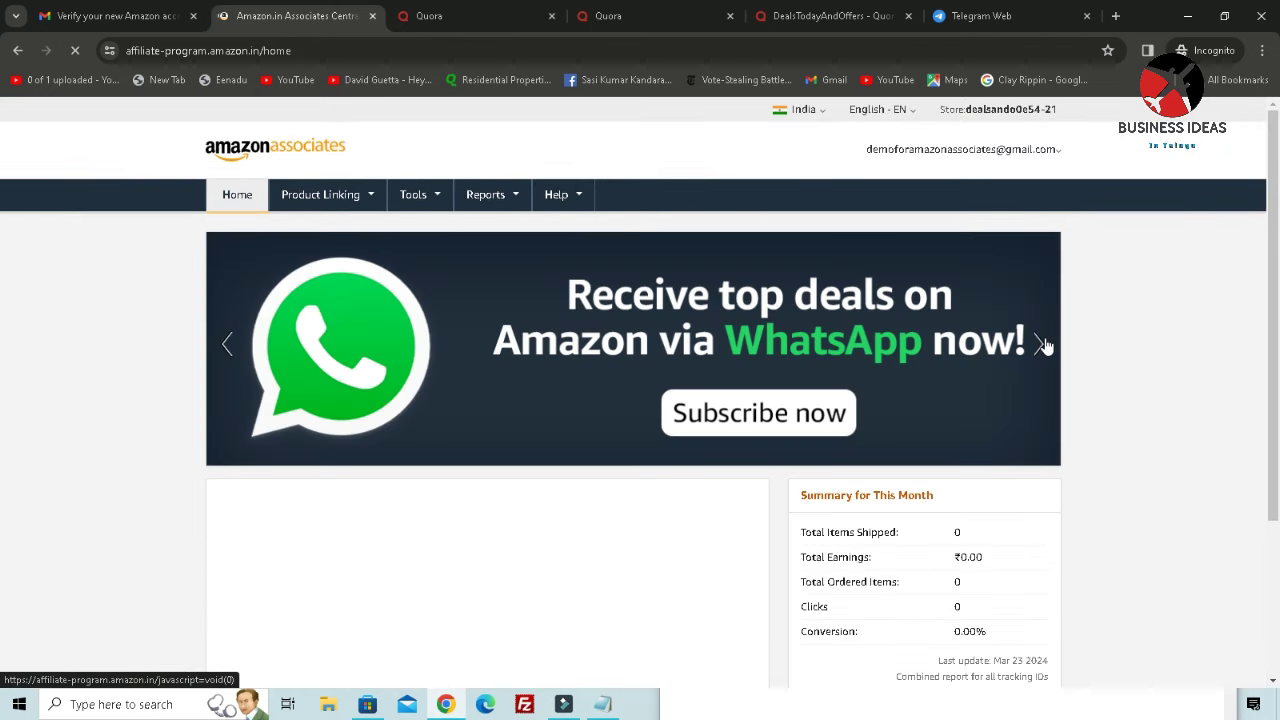
scroll(1045, 345, "down", 2)
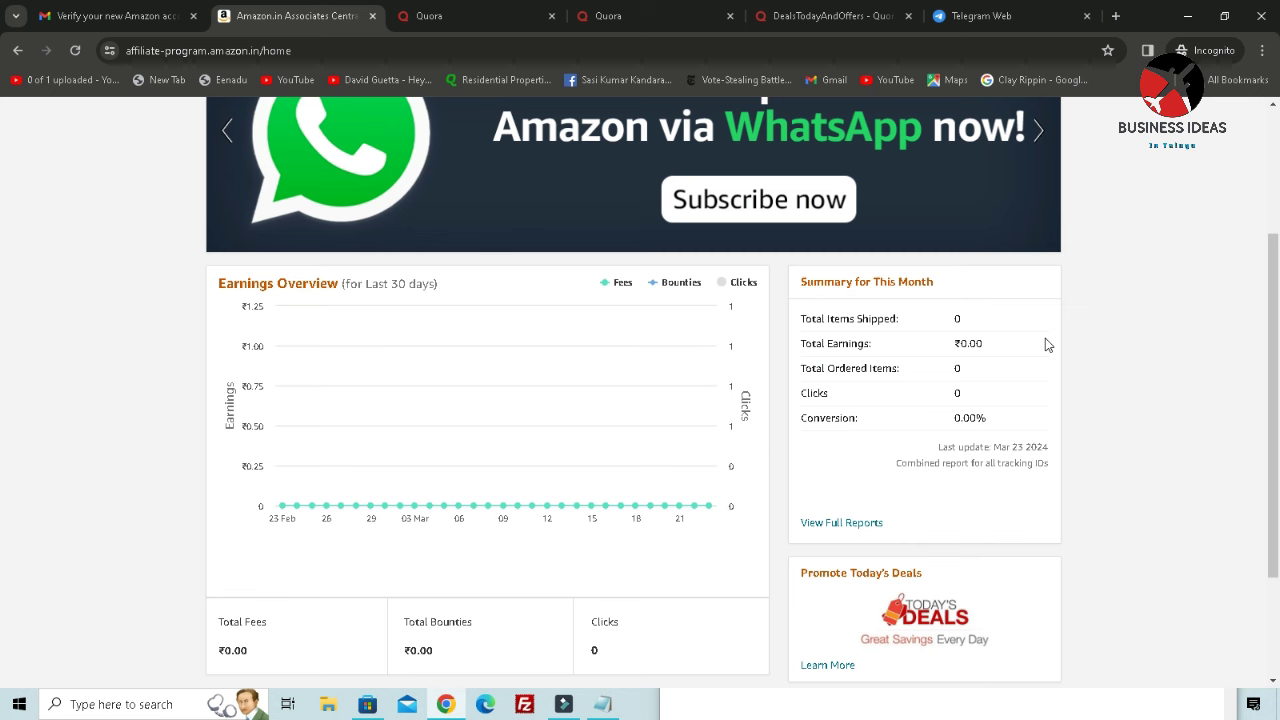
scroll(1045, 344, "up", 3)
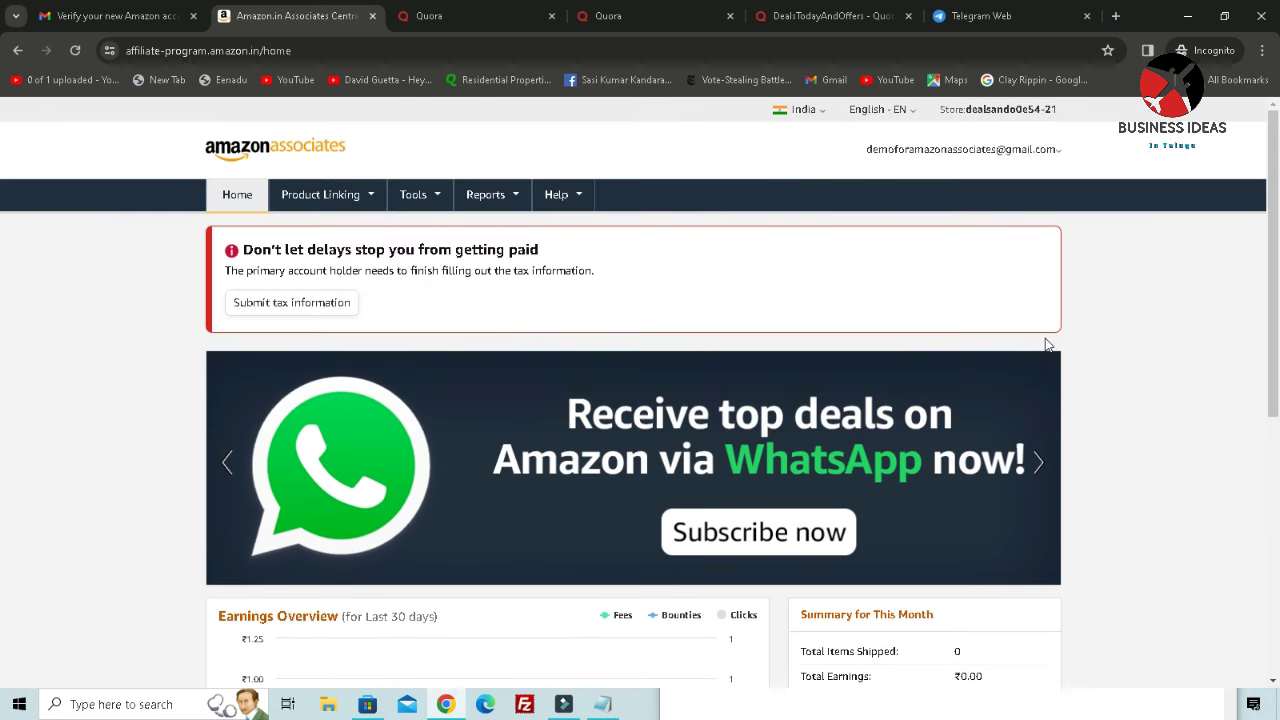
left_click(321, 316)
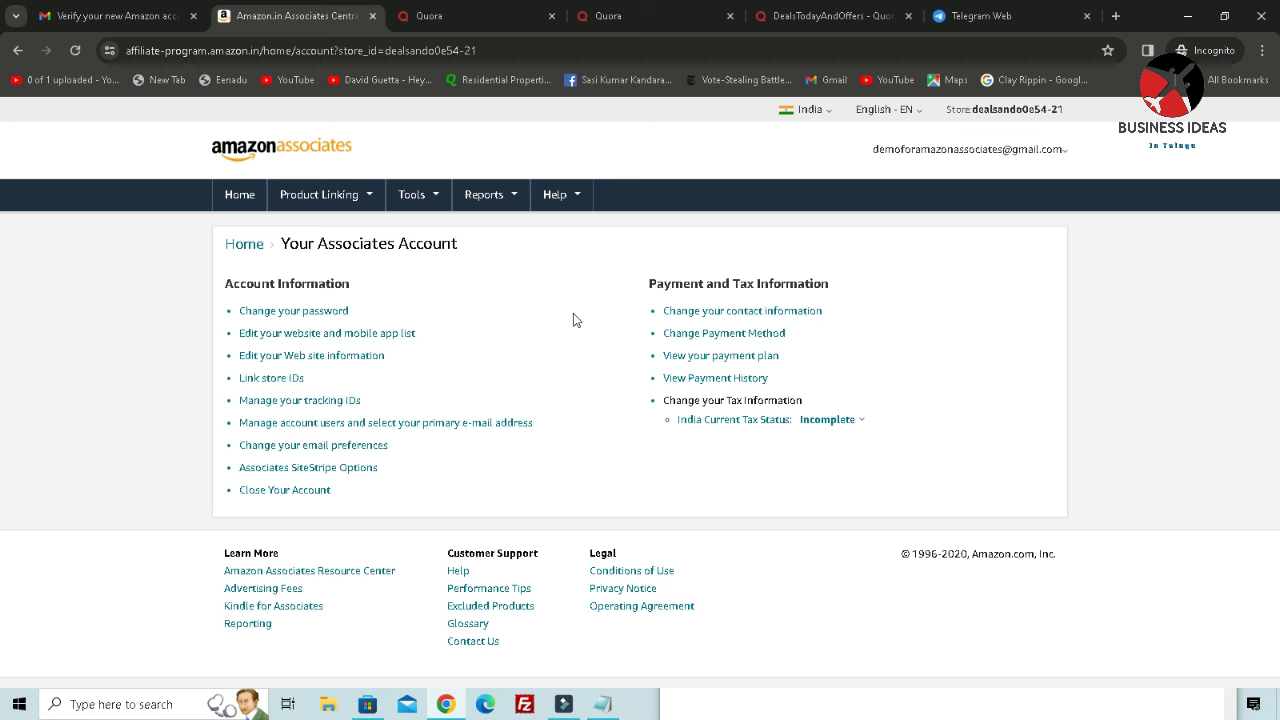
- Search Google for chatgpt in a new browser tab and open the ChatGPT website
left_click(462, 15)
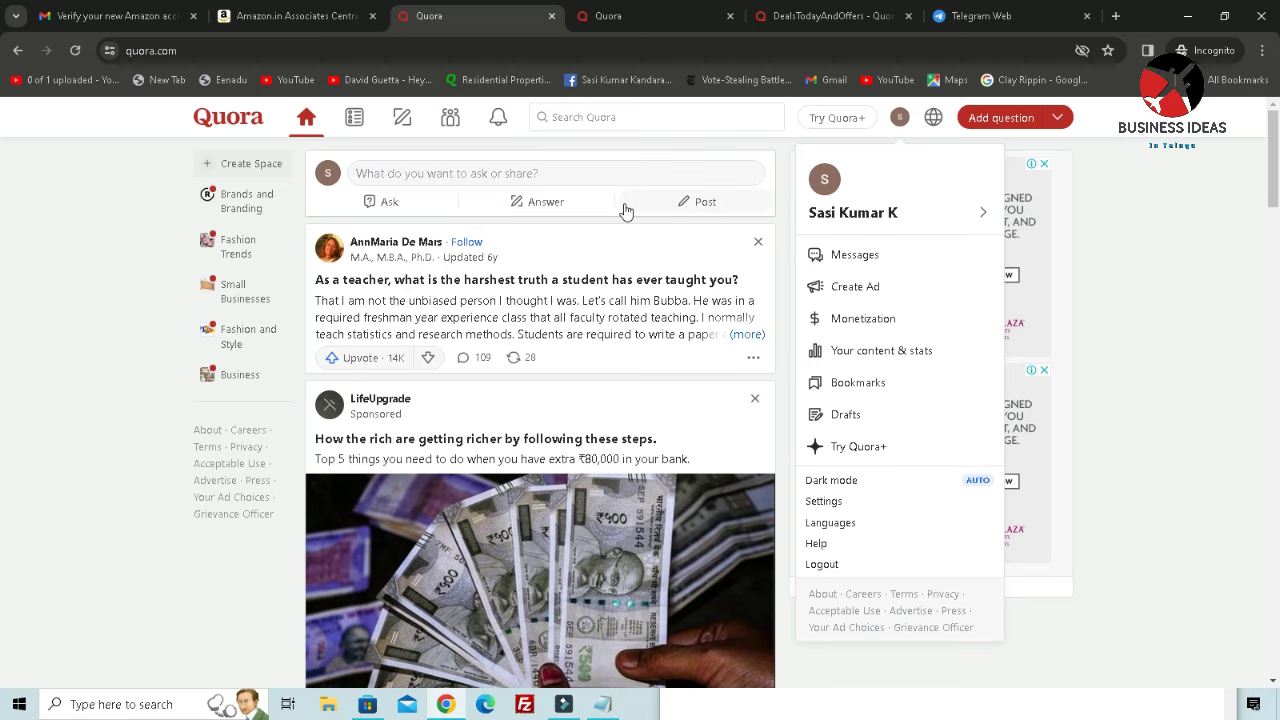
left_click(1116, 16)
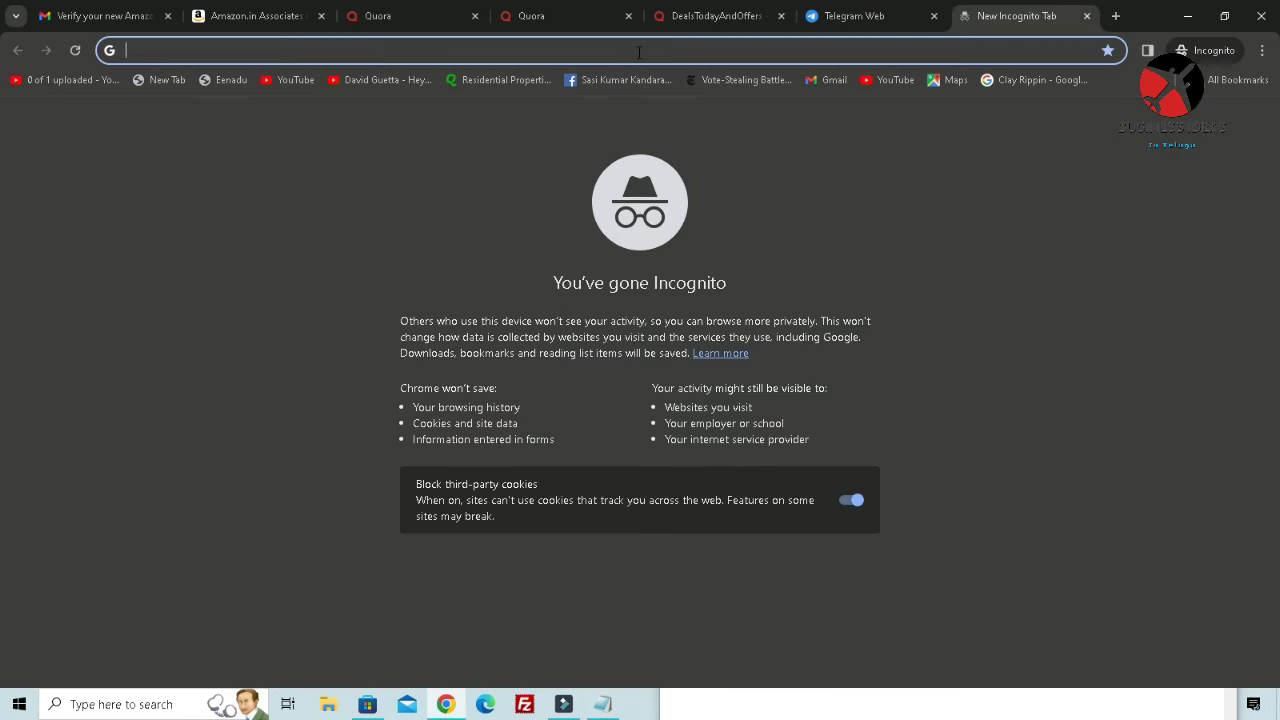
type("ch")
key("Return")
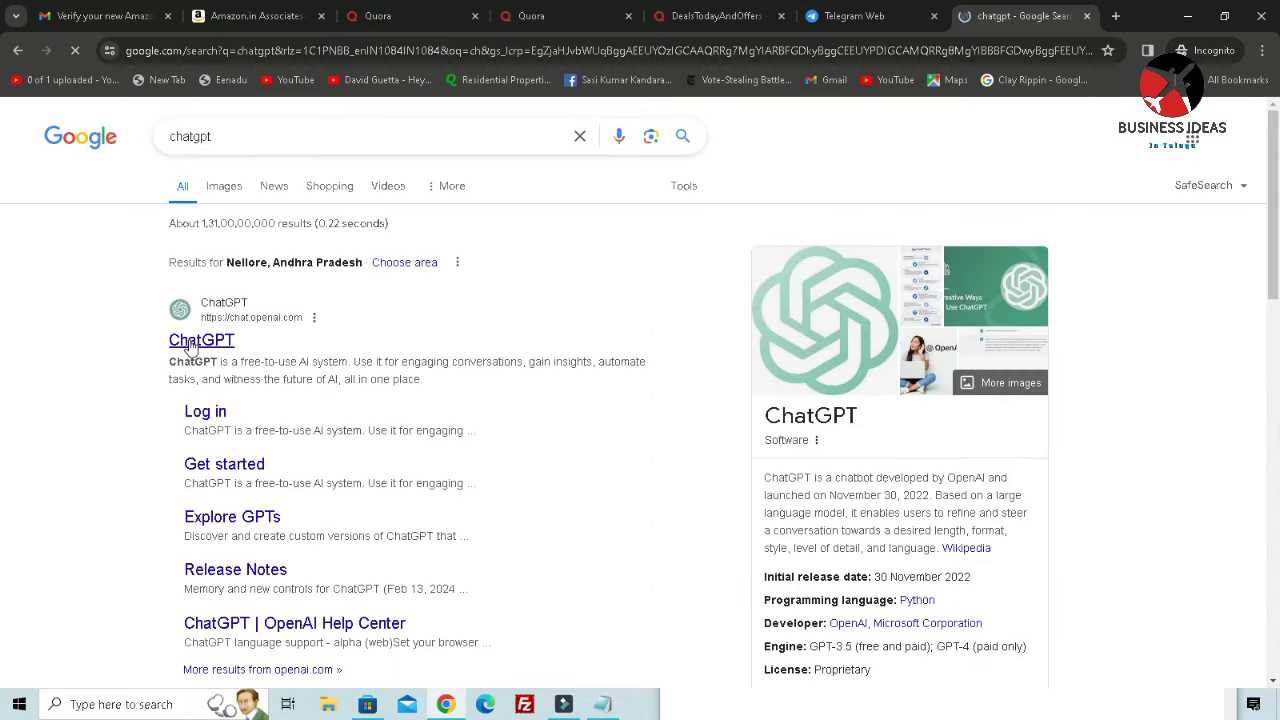
left_click(189, 342)
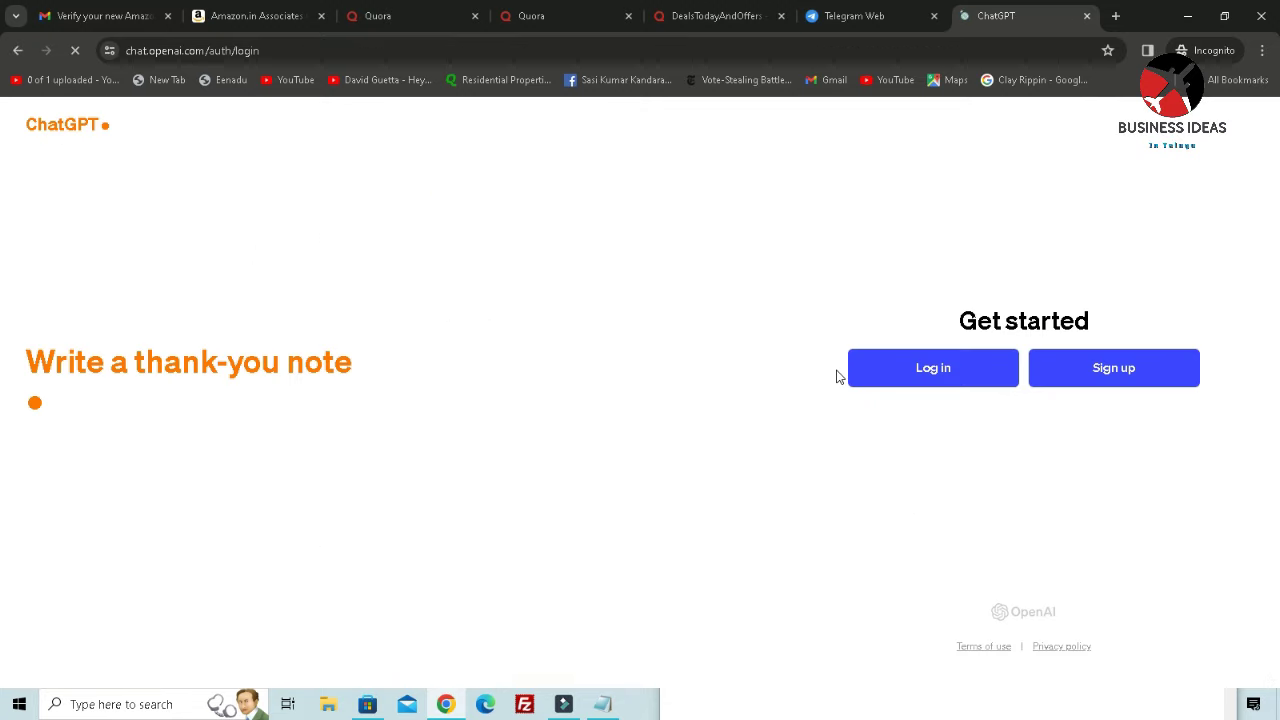
- Sign up for ChatGPT with the existing Google account and authorize sign-in to OpenAI
left_click(1134, 387)
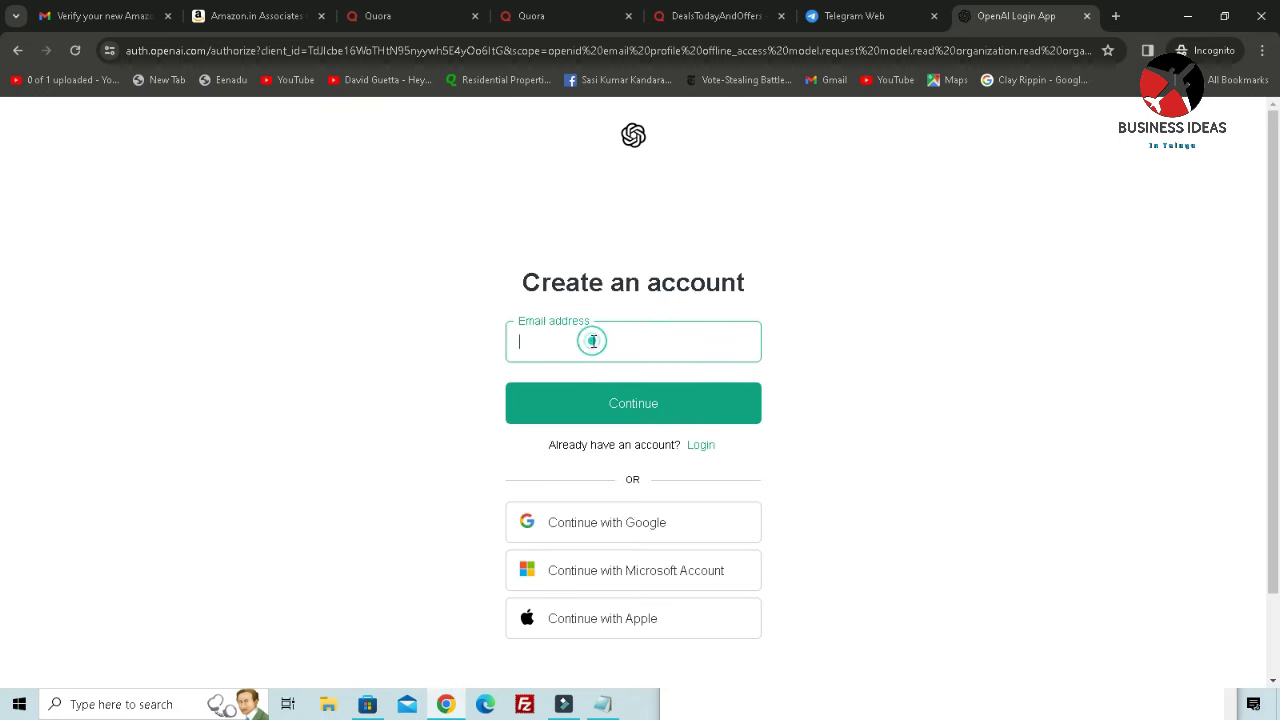
left_click(630, 536)
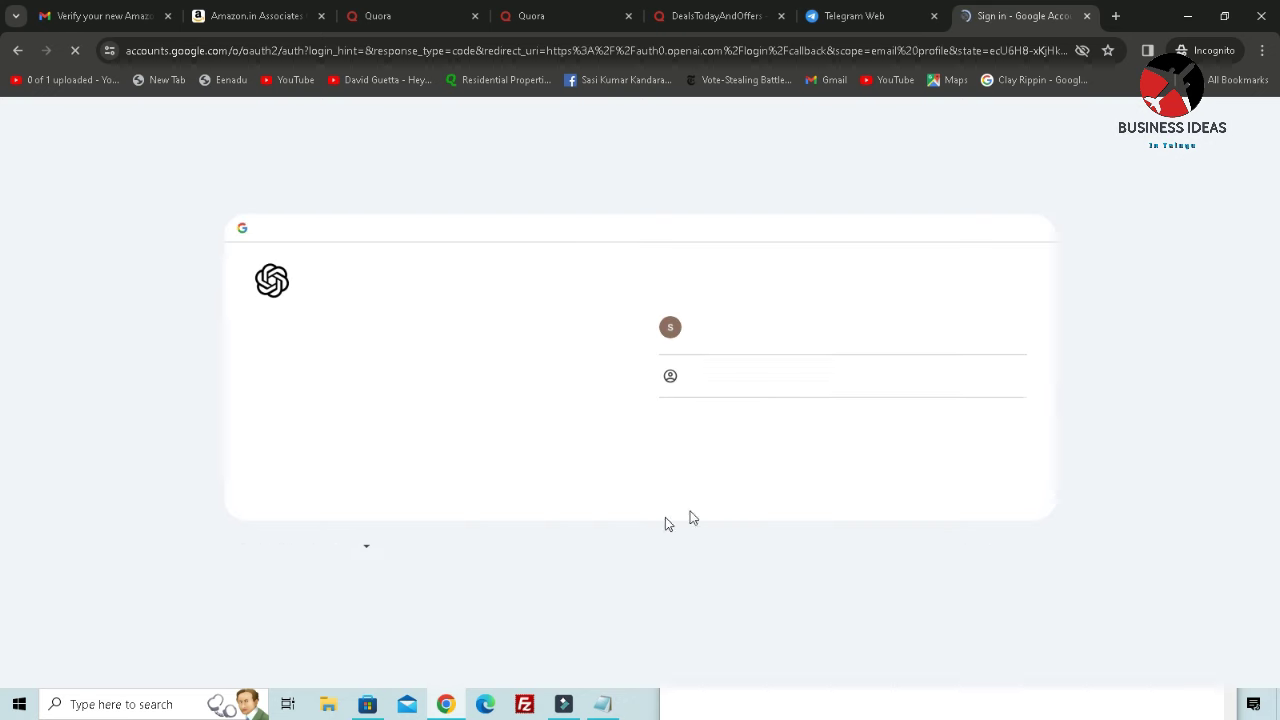
left_click(745, 385)
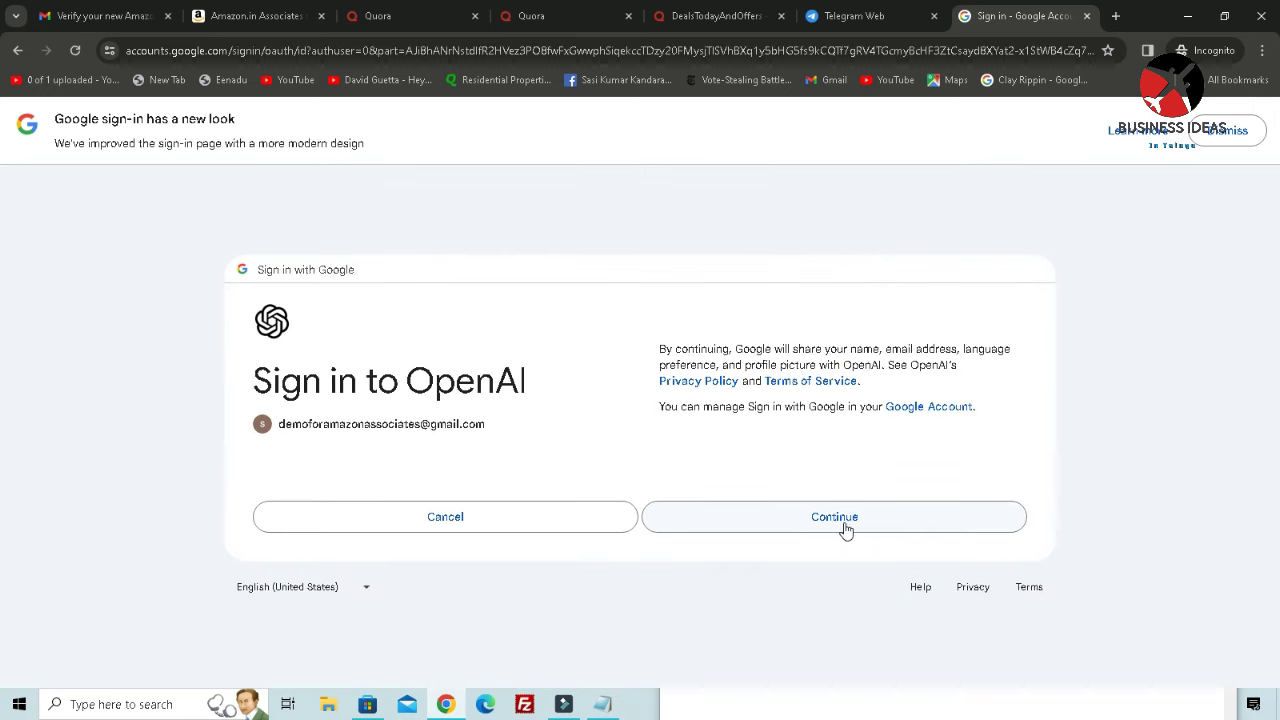
left_click(846, 525)
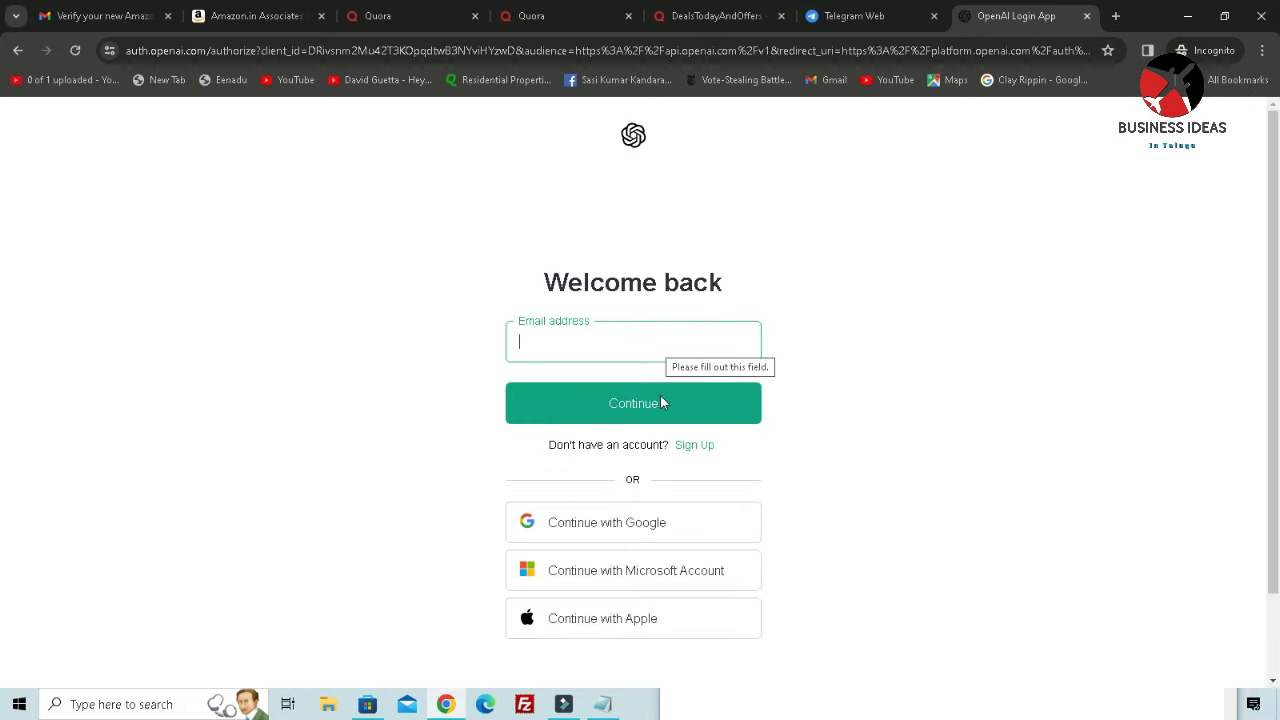
left_click(650, 535)
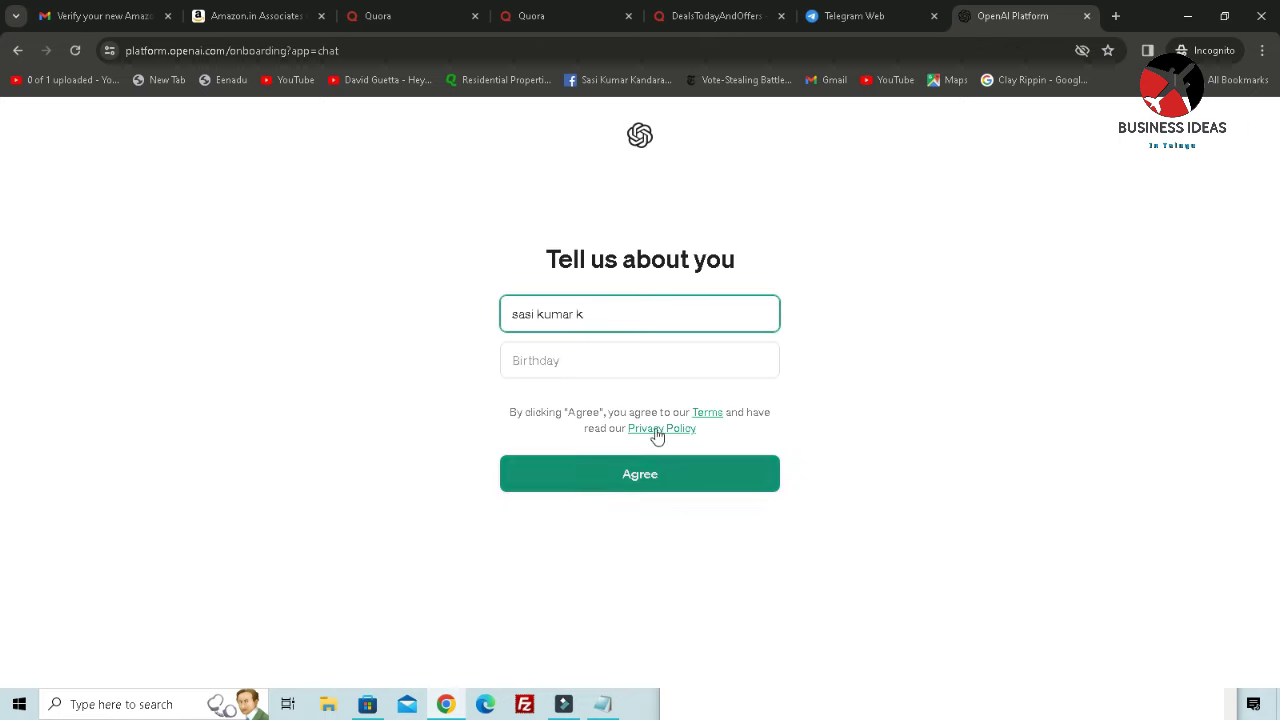
- Enter the account holder's birthday and agree to the terms to finish creating the ChatGPT account
left_click(623, 367)
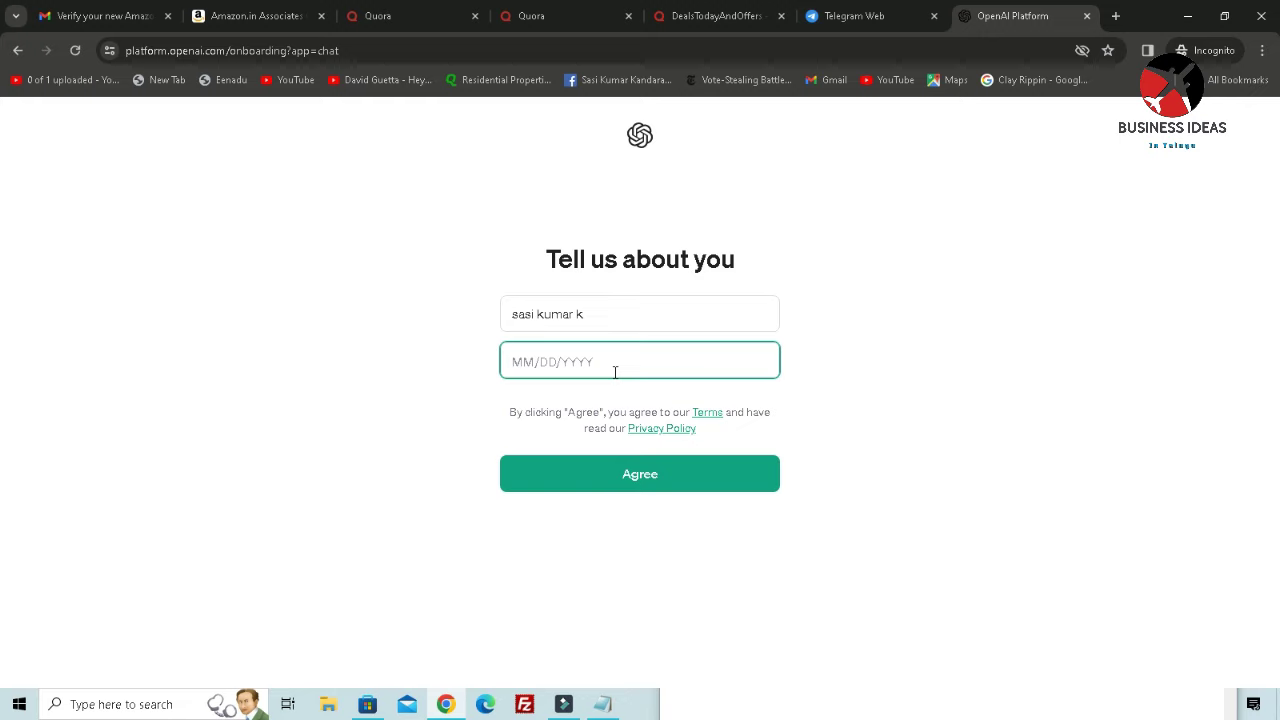
type("08")
left_click(614, 478)
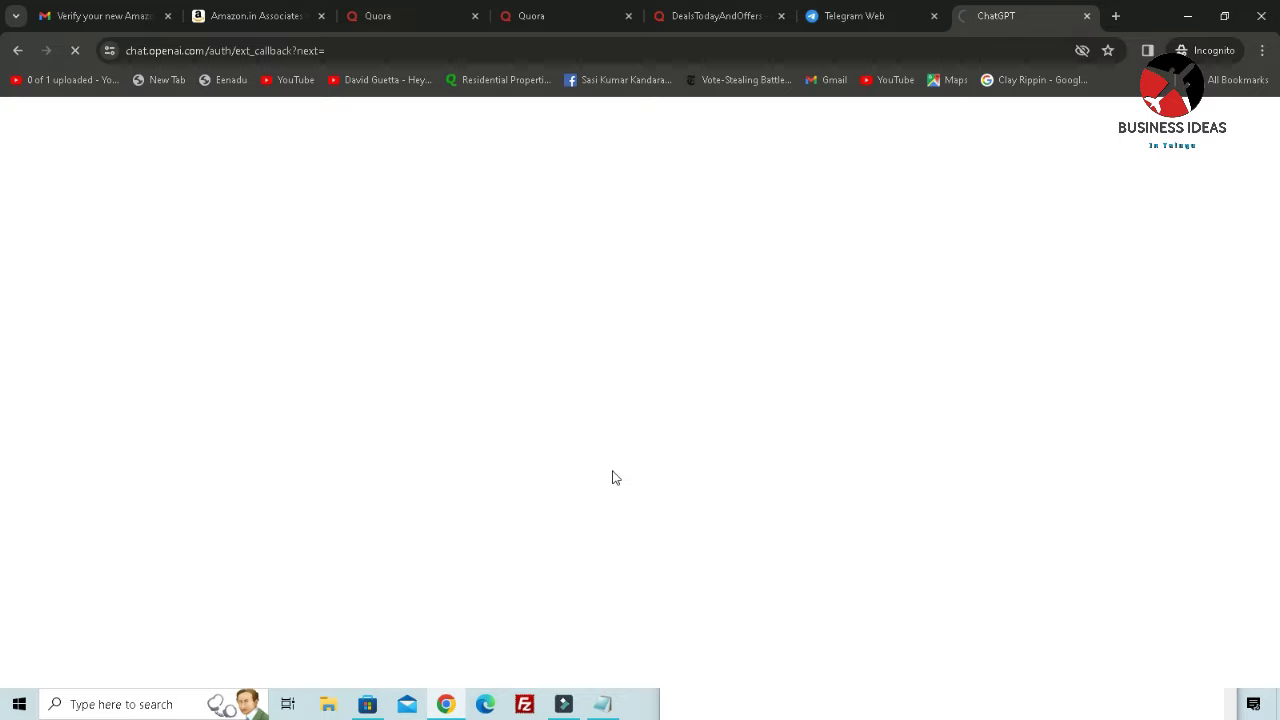
- Review the prepared accounts in turn: the Gmail inbox, Amazon Associates, Quora, the Telegram channel and ChatGPT
left_click(259, 25)
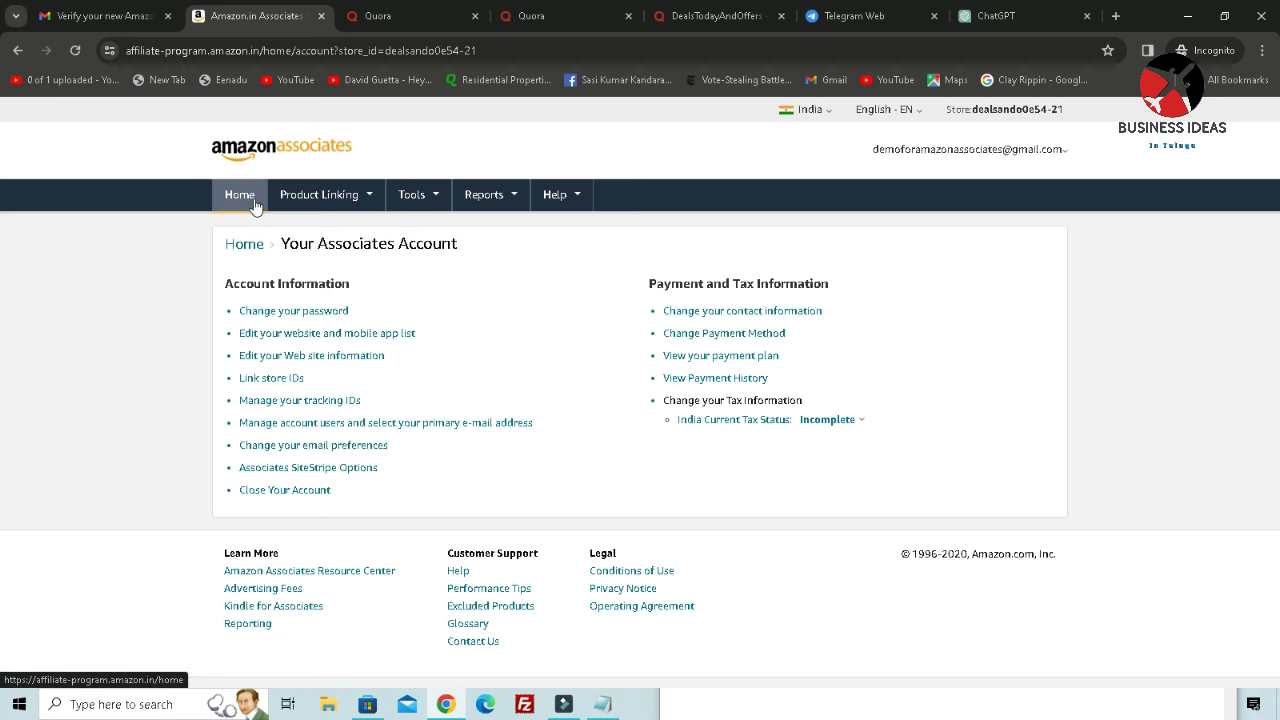
left_click(446, 10)
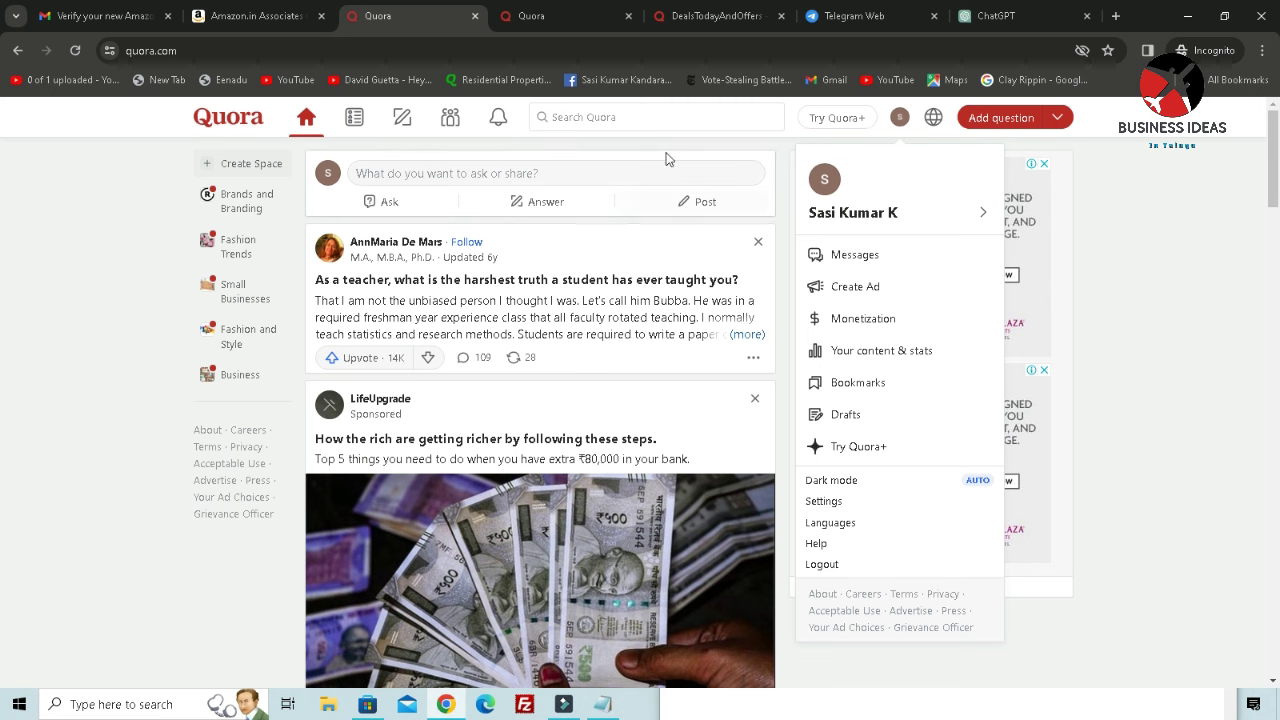
left_click(848, 16)
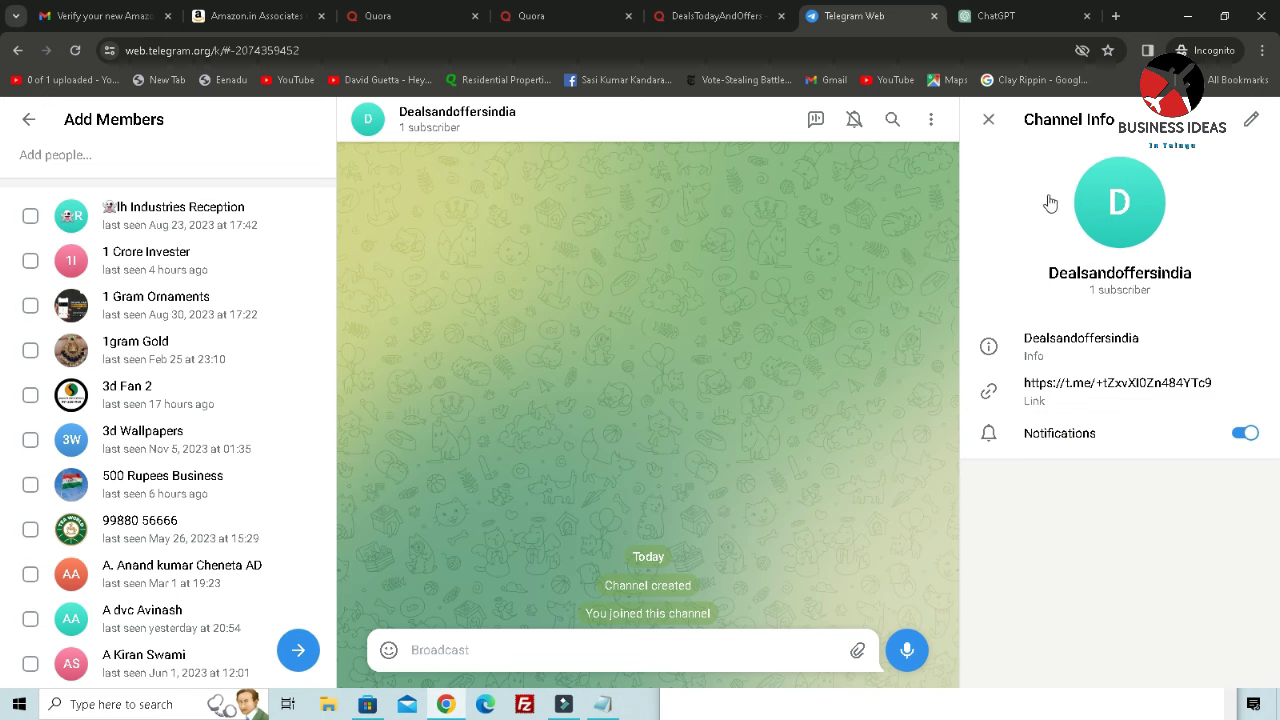
left_click(1015, 20)
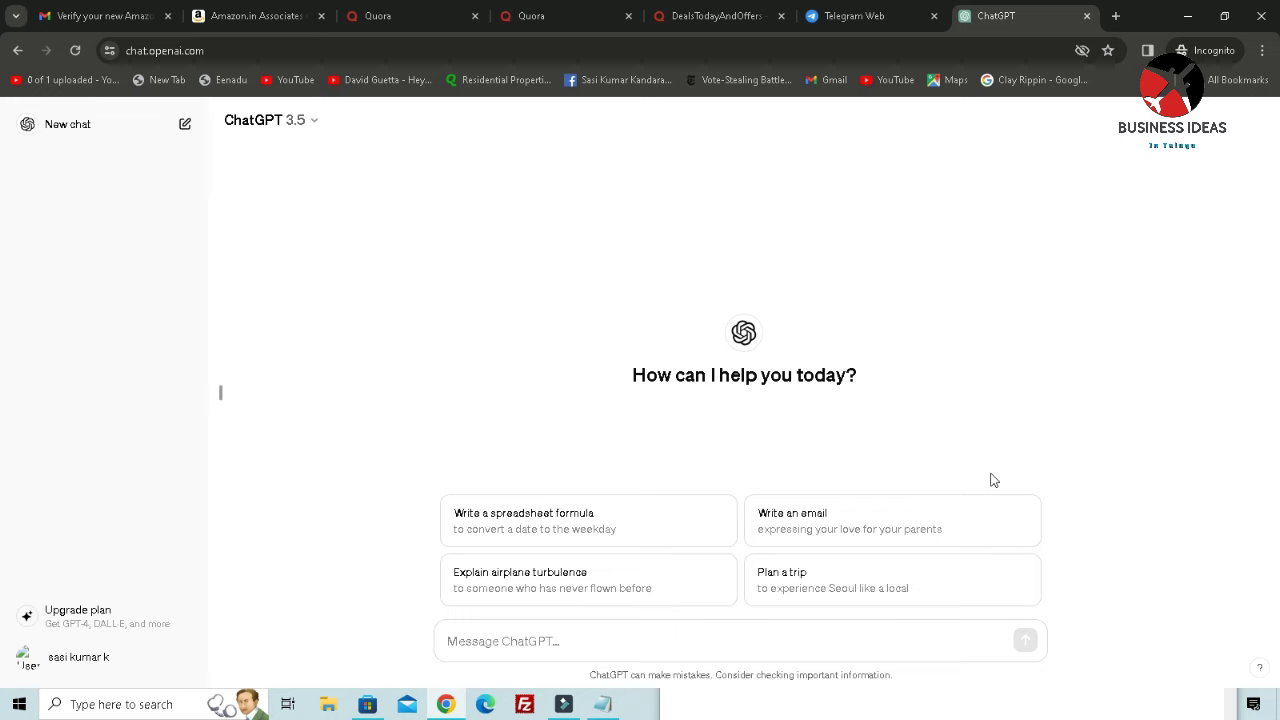
left_click(75, 18)
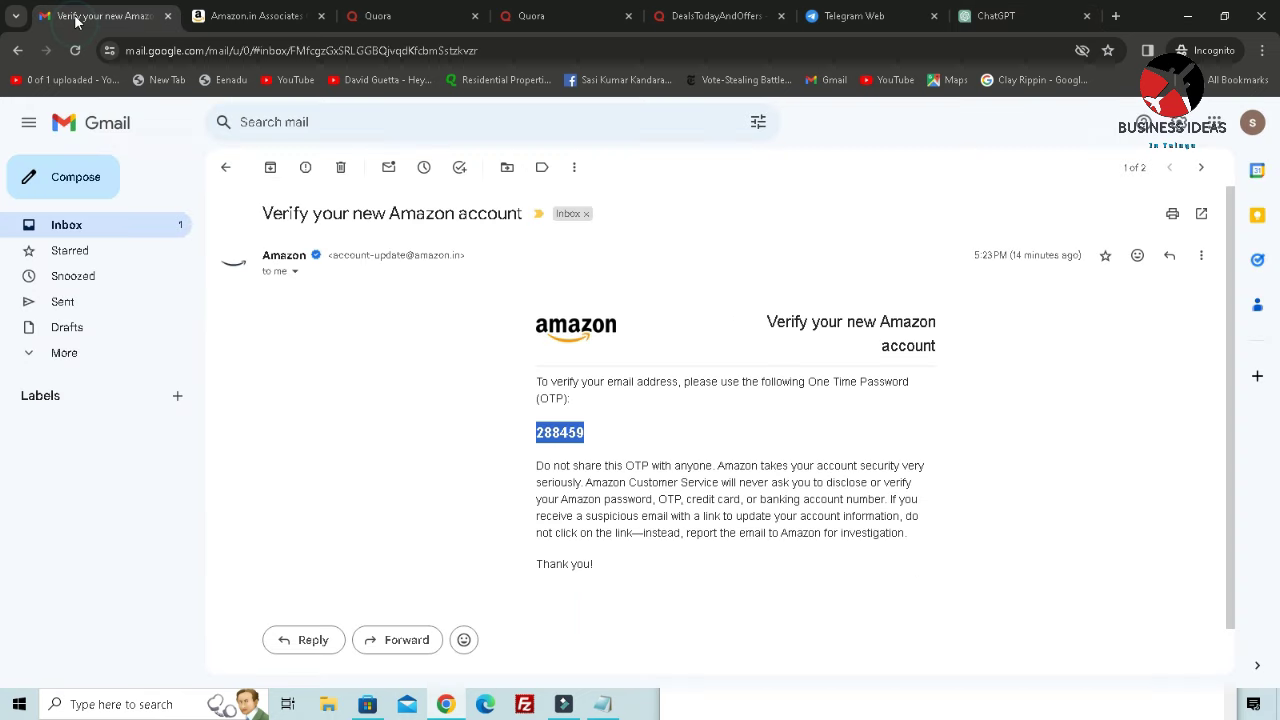
left_click(66, 227)
left_click(265, 16)
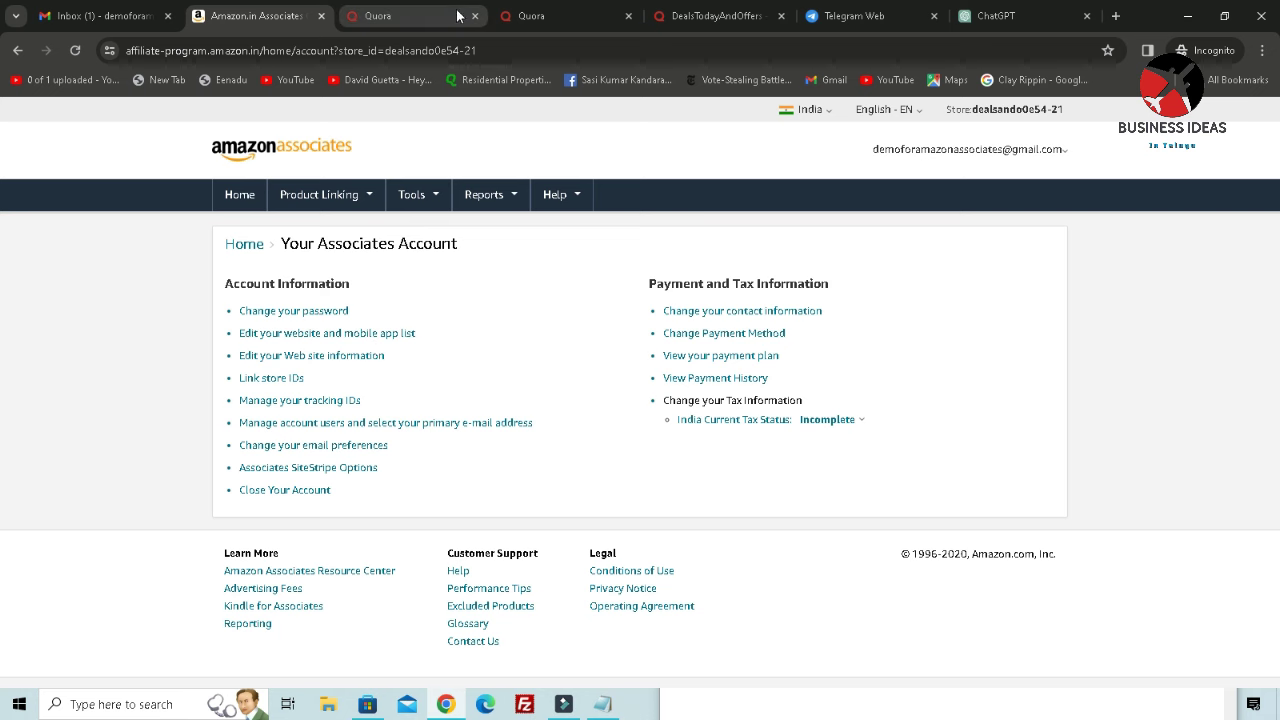
left_click(412, 16)
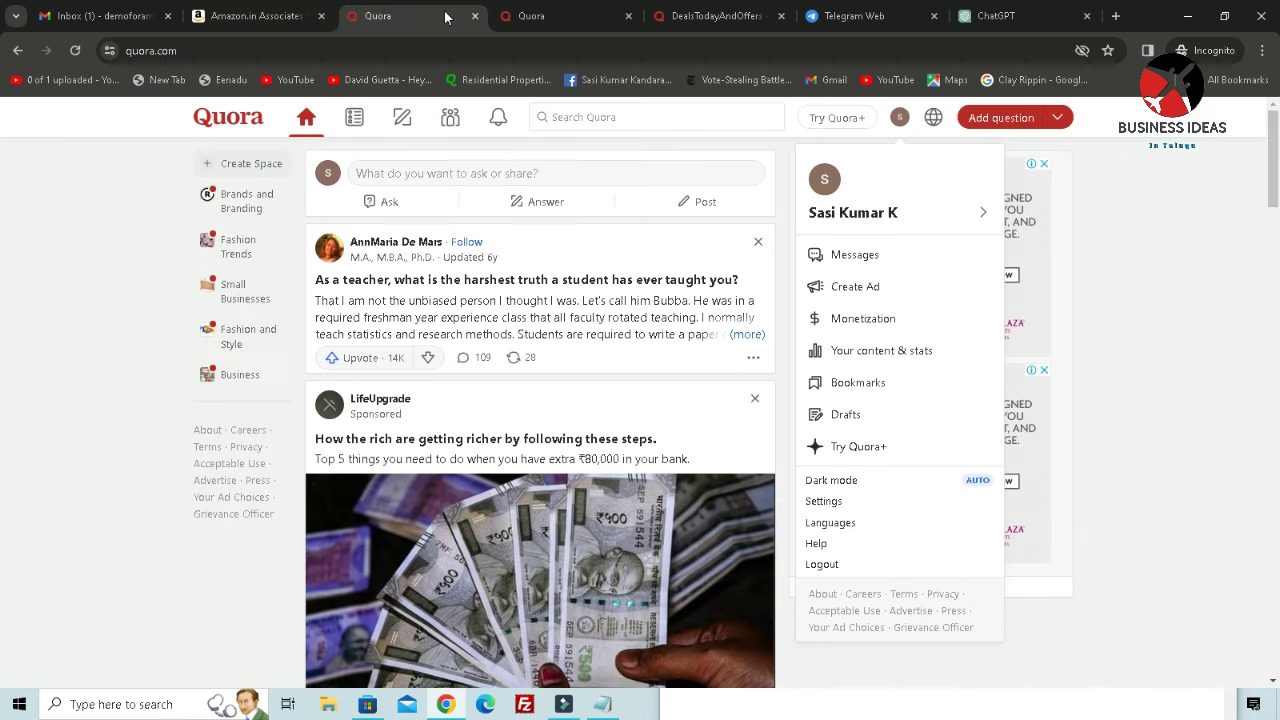
left_click(845, 18)
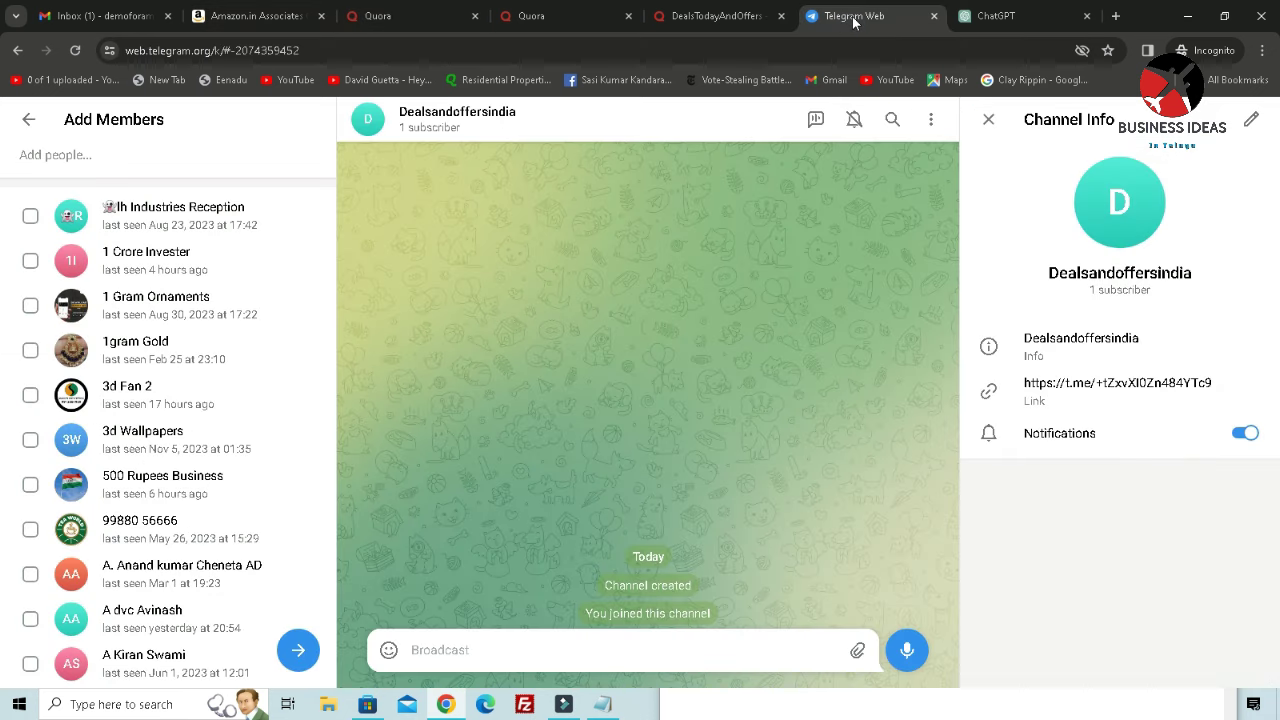
left_click(992, 18)
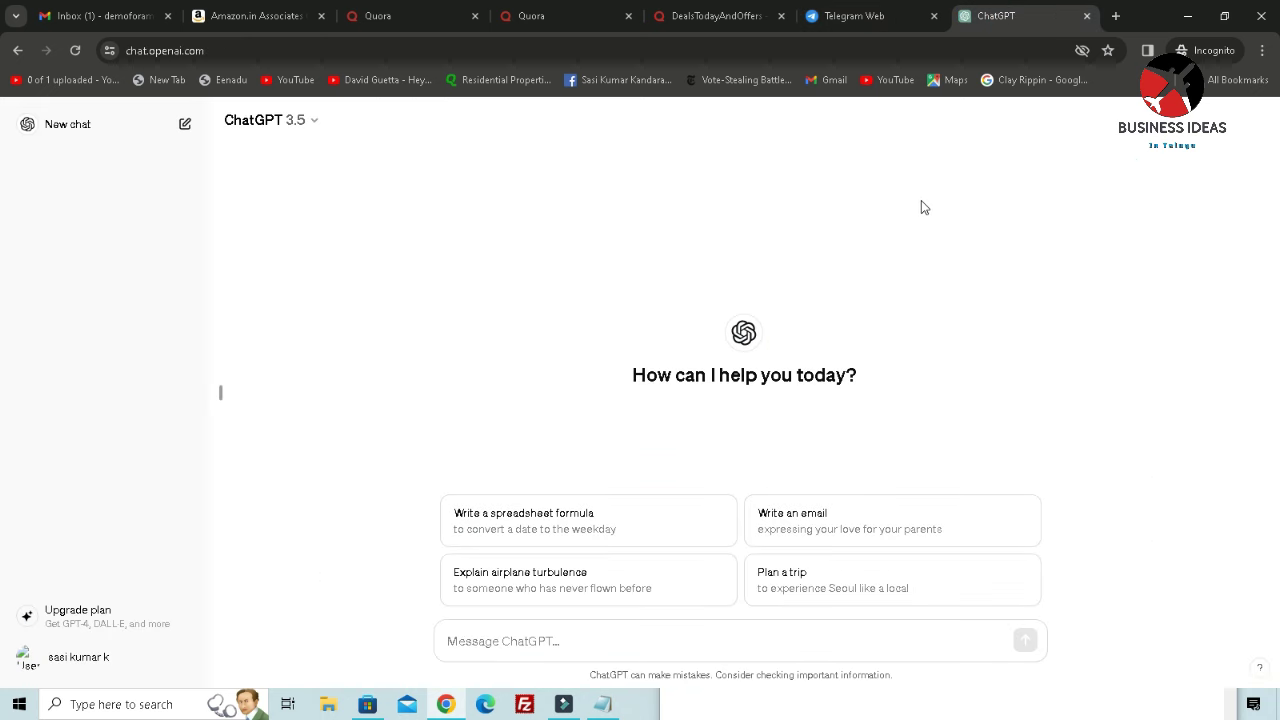
- Open Quora's monetization settings and submit India as the country of residence
left_click(420, 18)
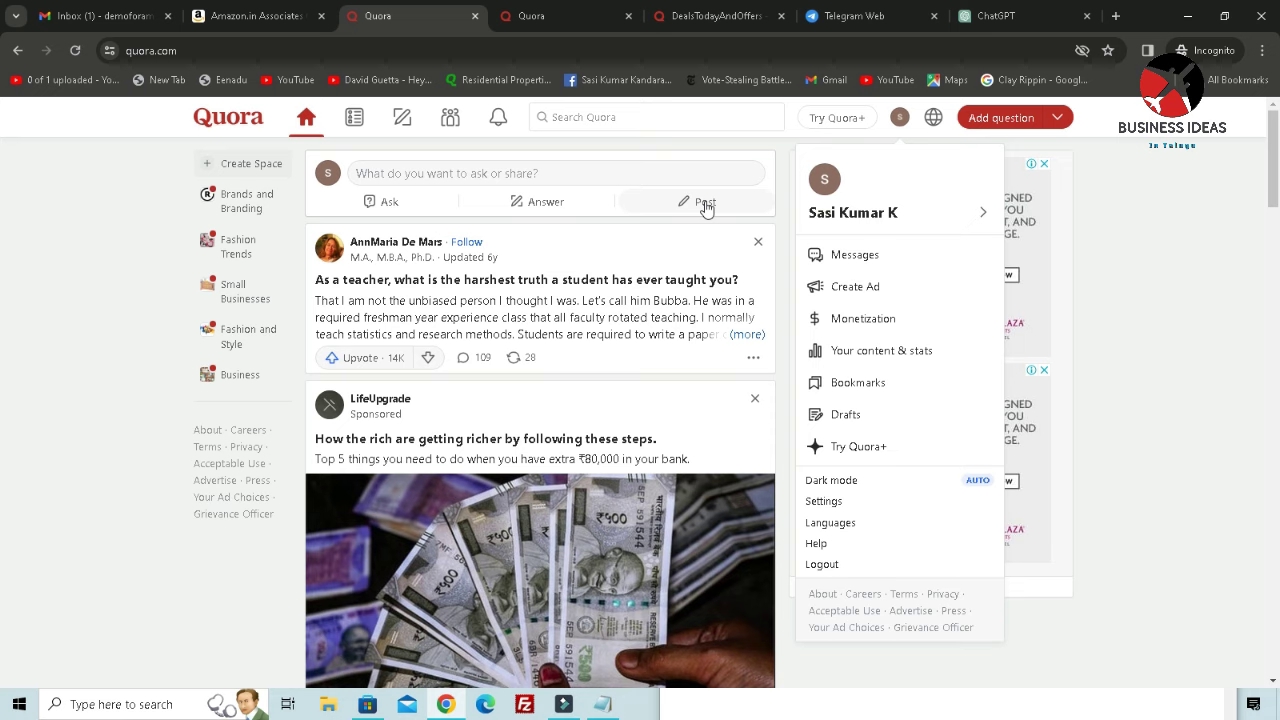
left_click(866, 319)
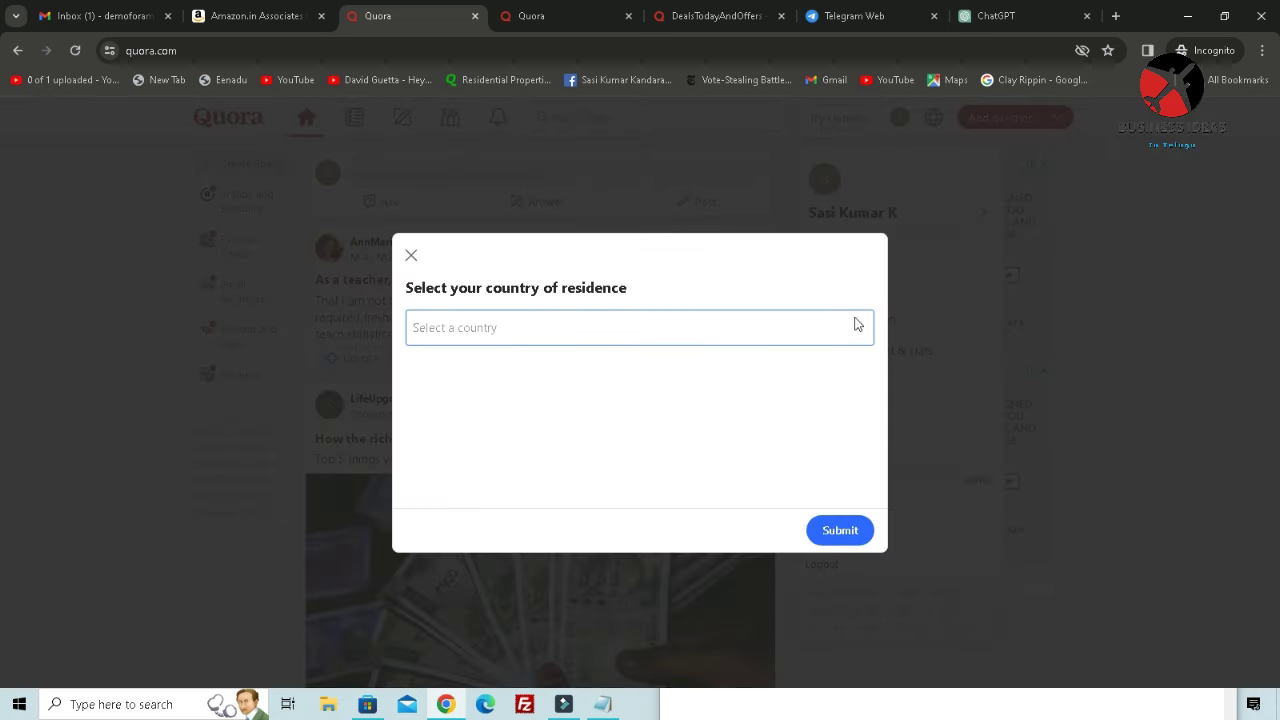
left_click(740, 330)
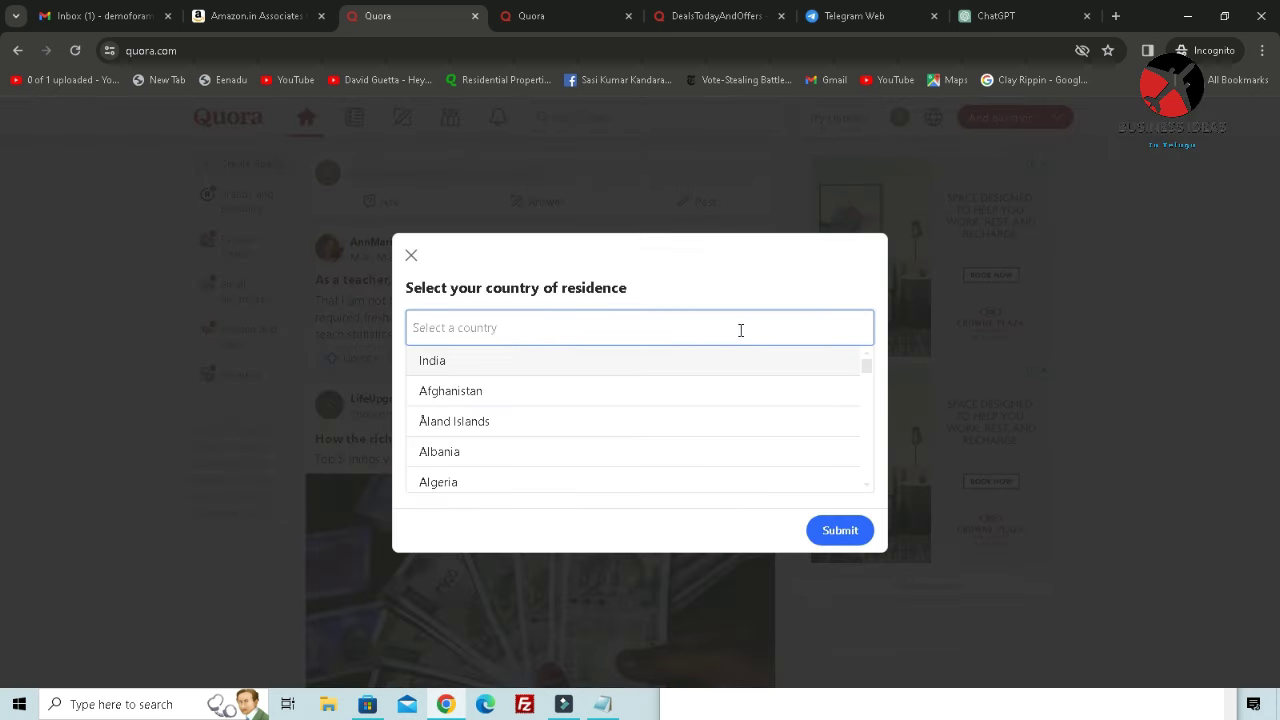
left_click(443, 361)
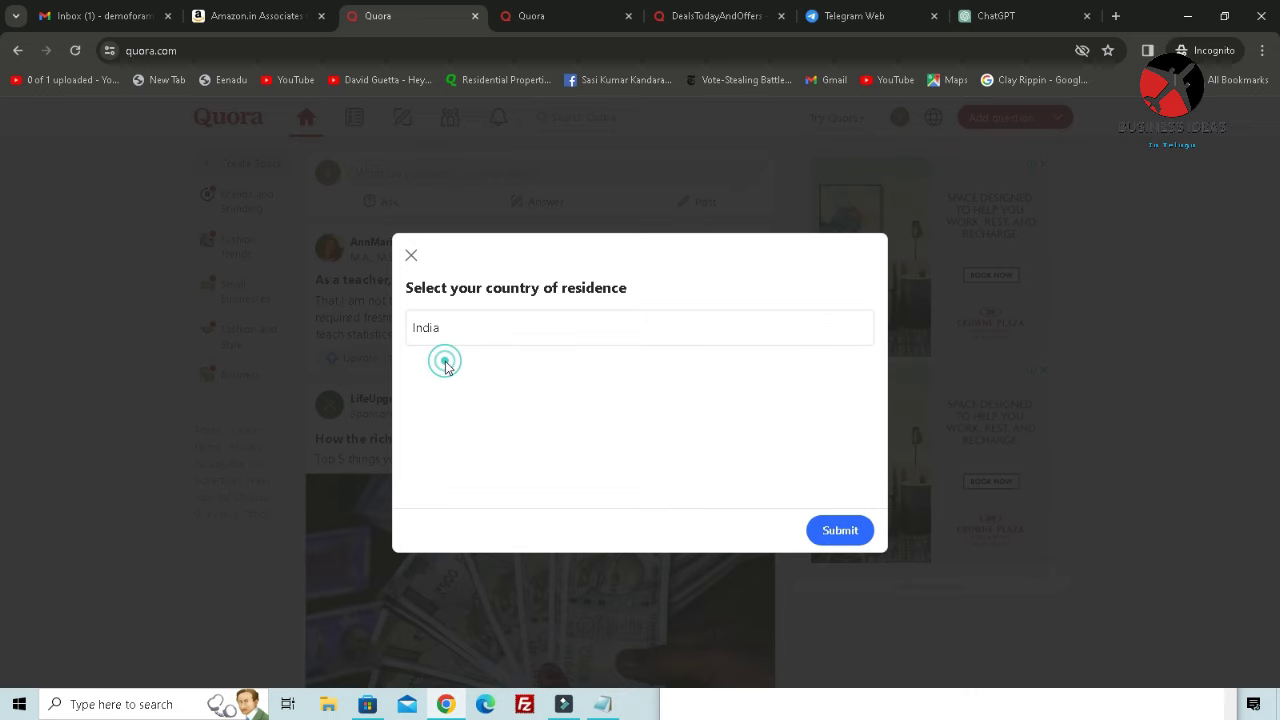
left_click(849, 532)
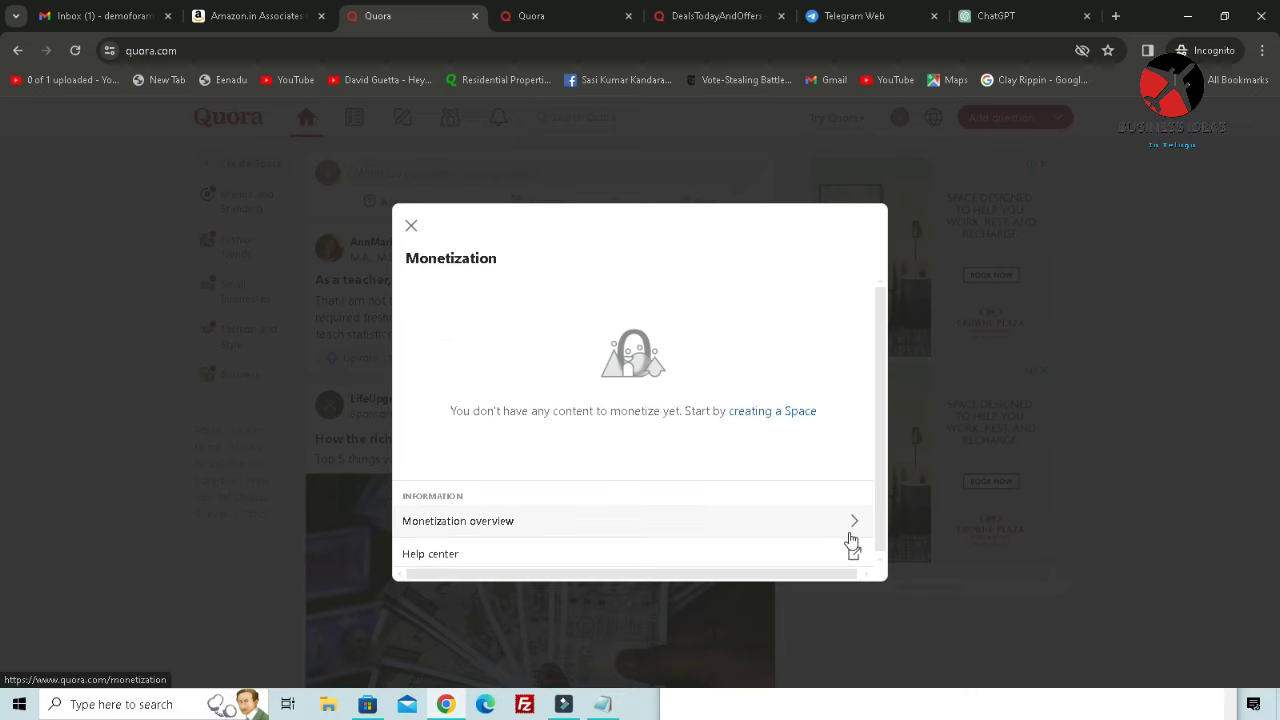
- View Quora's monetization overview page, check its get-started dialog and close the dialog
left_click(838, 525)
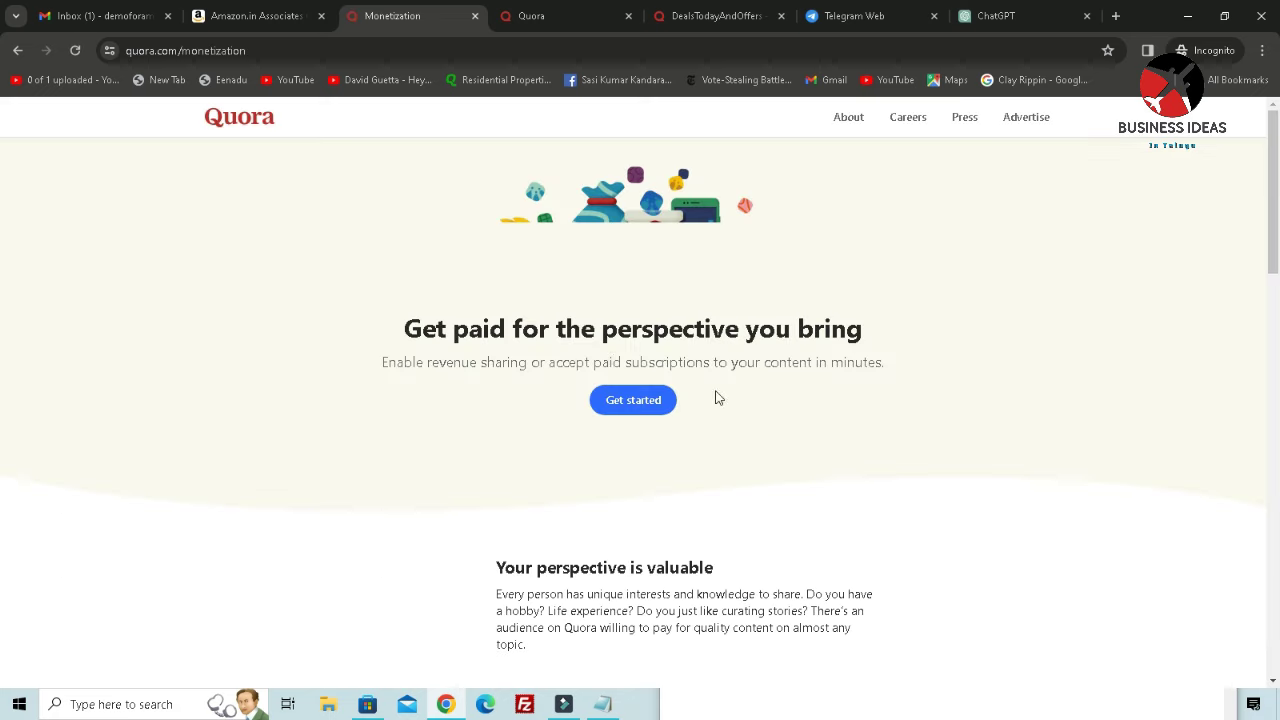
left_click(651, 400)
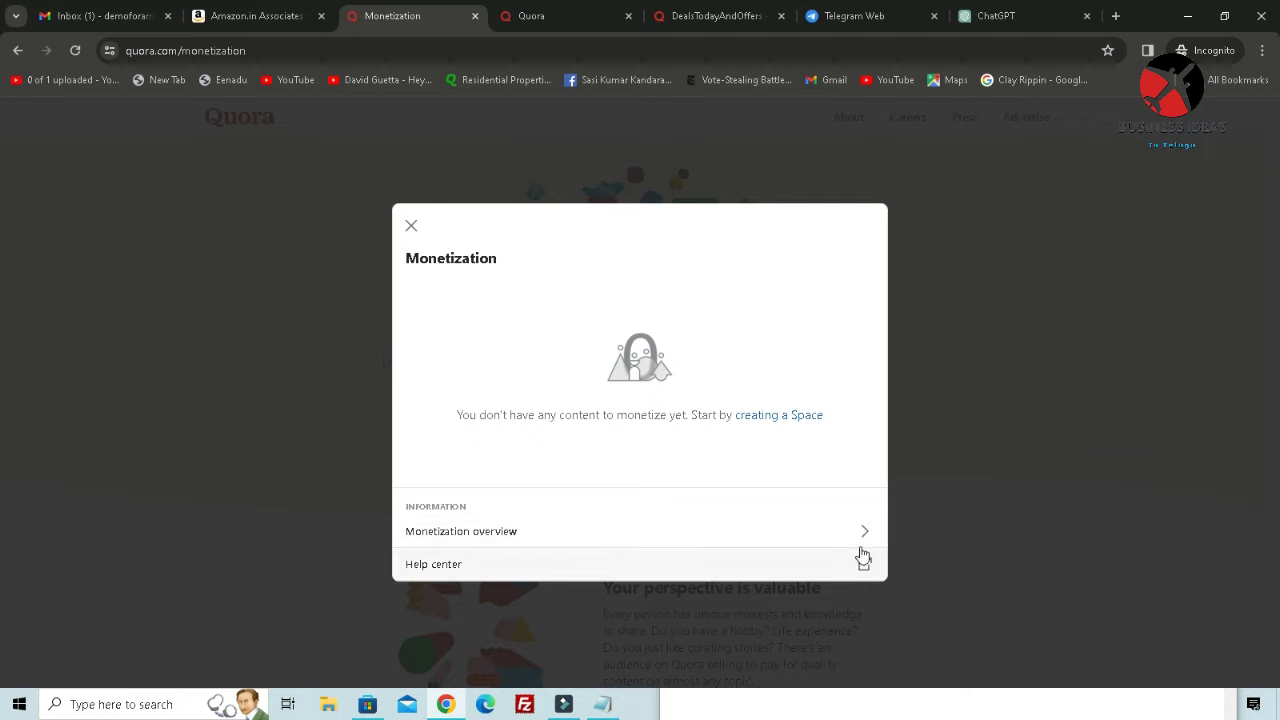
left_click(410, 228)
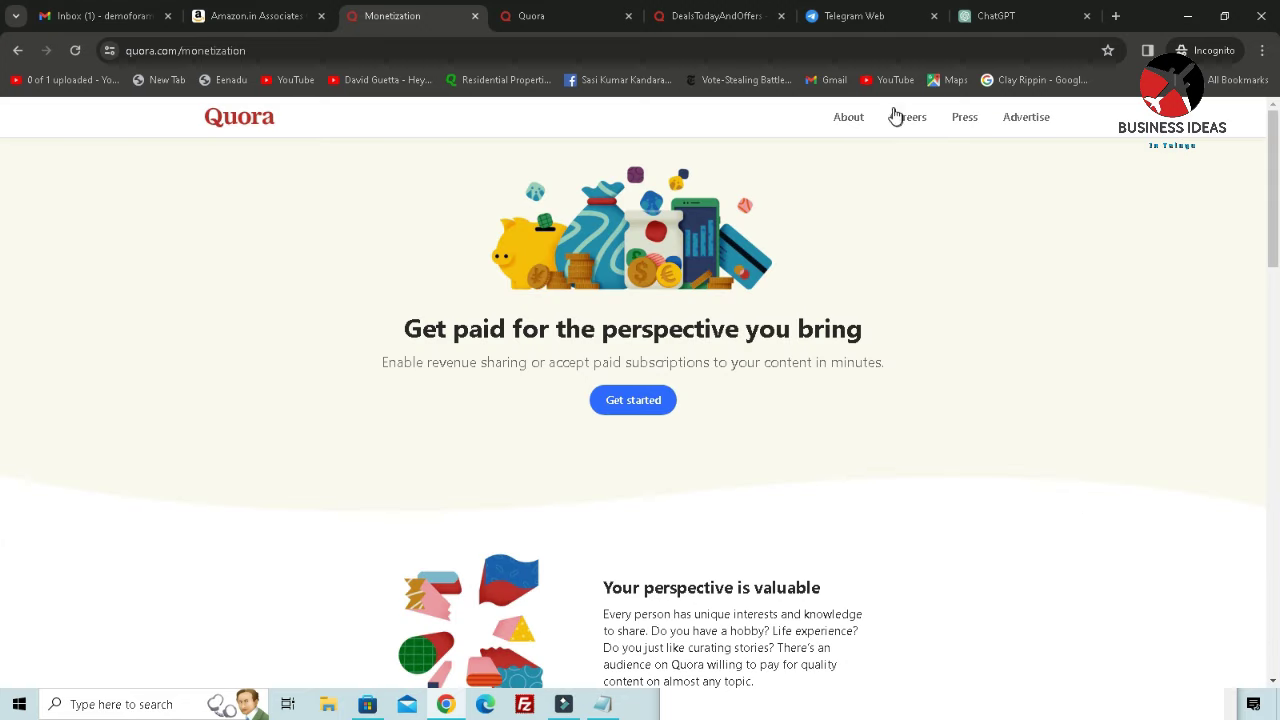
- Read through Quora's monetization page down to its FAQs and open the monetization overview from the get-started dialog
scroll(800, 386, "down", 10)
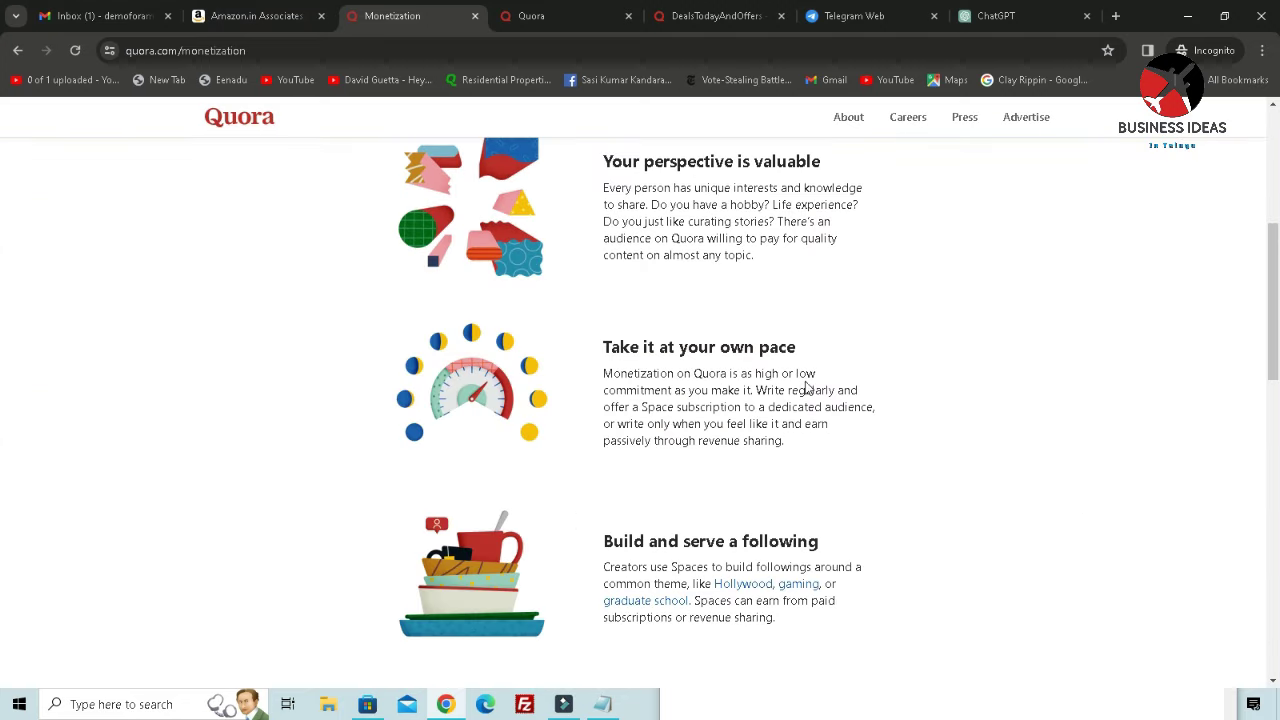
scroll(811, 395, "down", 5)
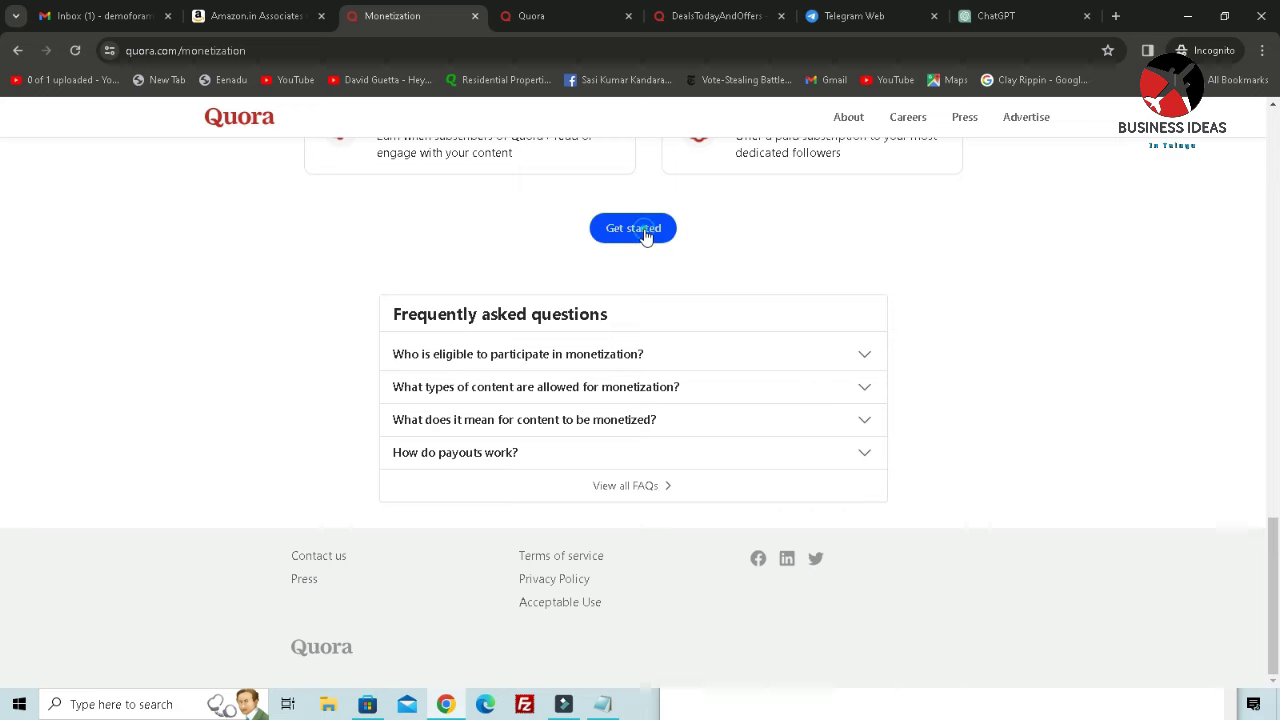
left_click(651, 234)
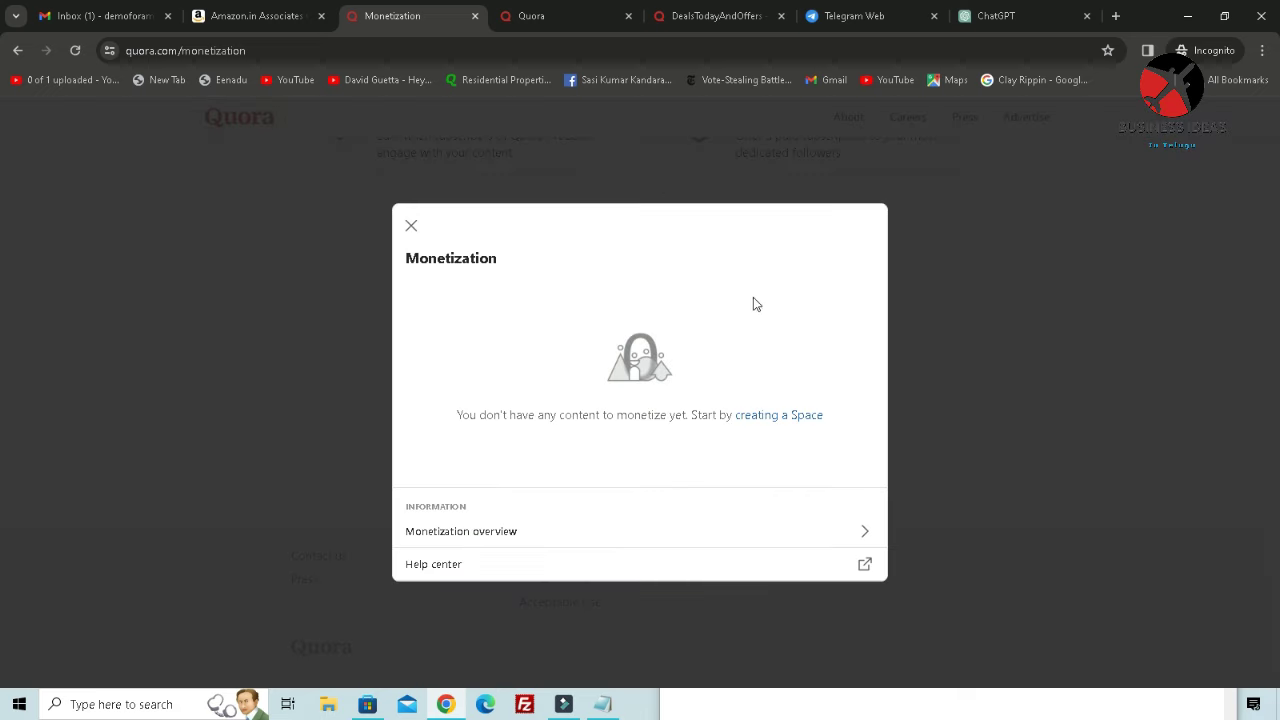
left_click(862, 537)
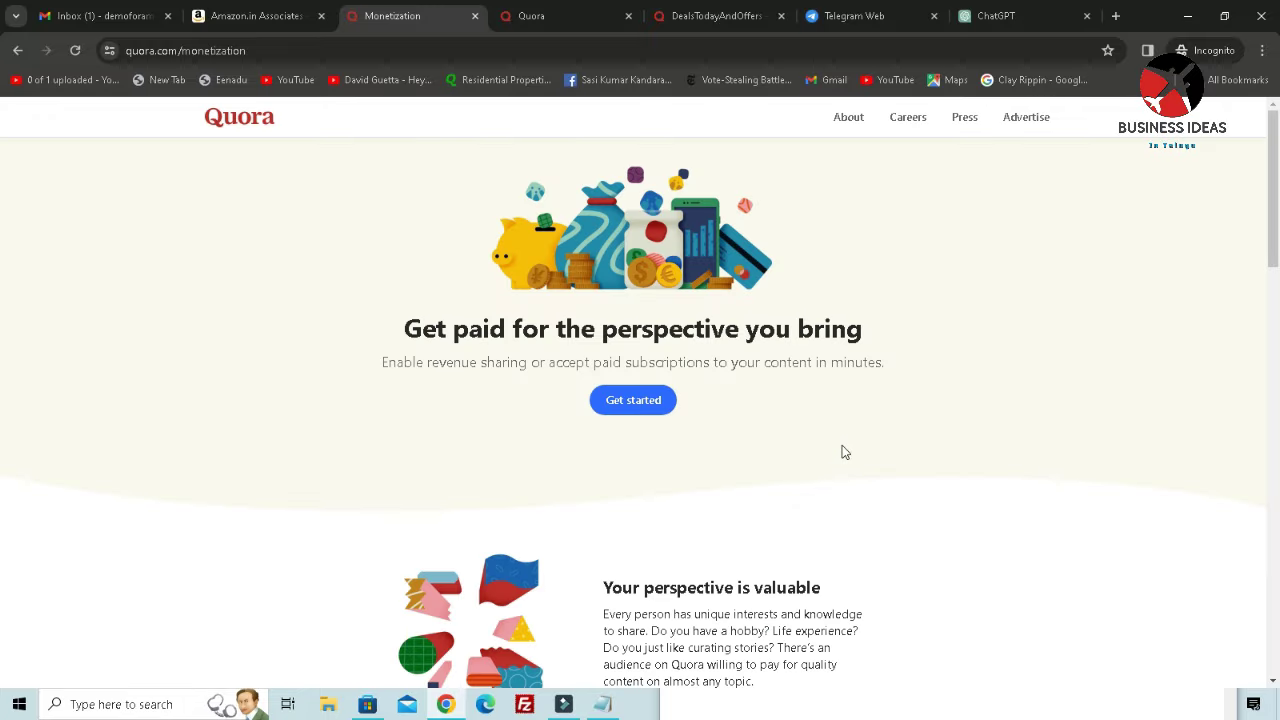
- Create the Space "DealsTodayAndOffers's Space" with the description "here we found the offers" and copy its contributor invite link
left_click(634, 399)
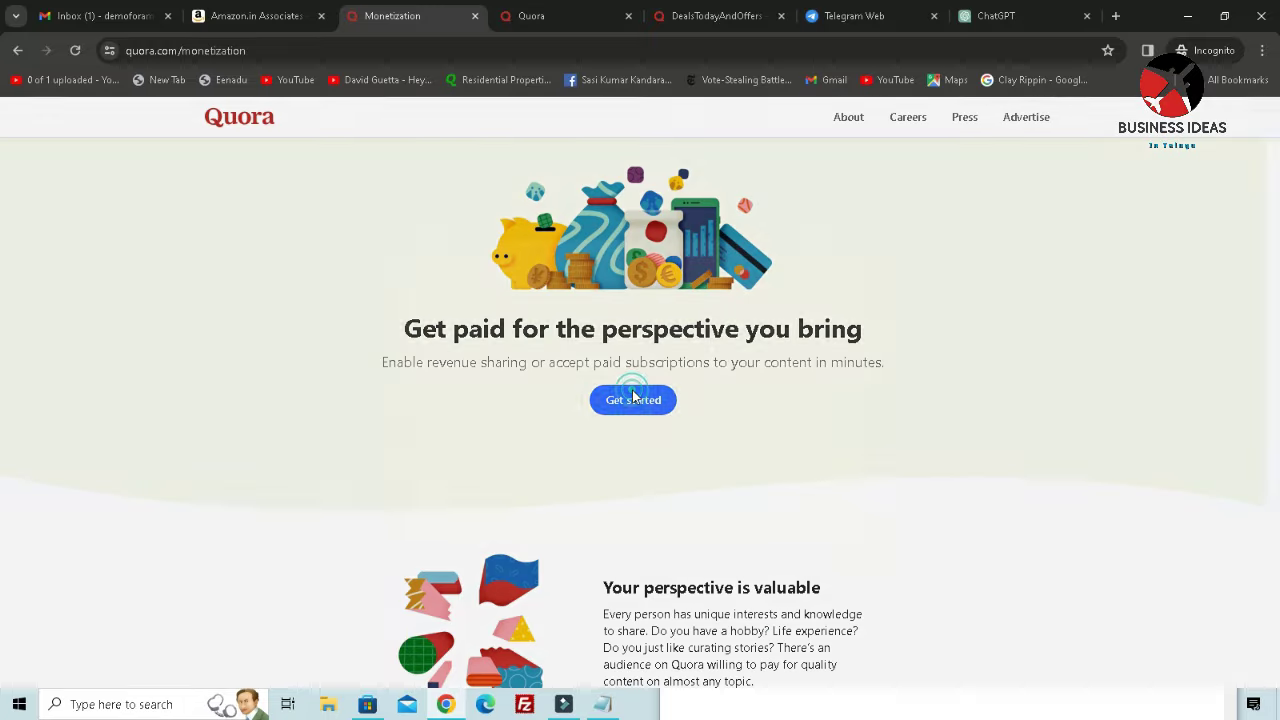
left_click(806, 418)
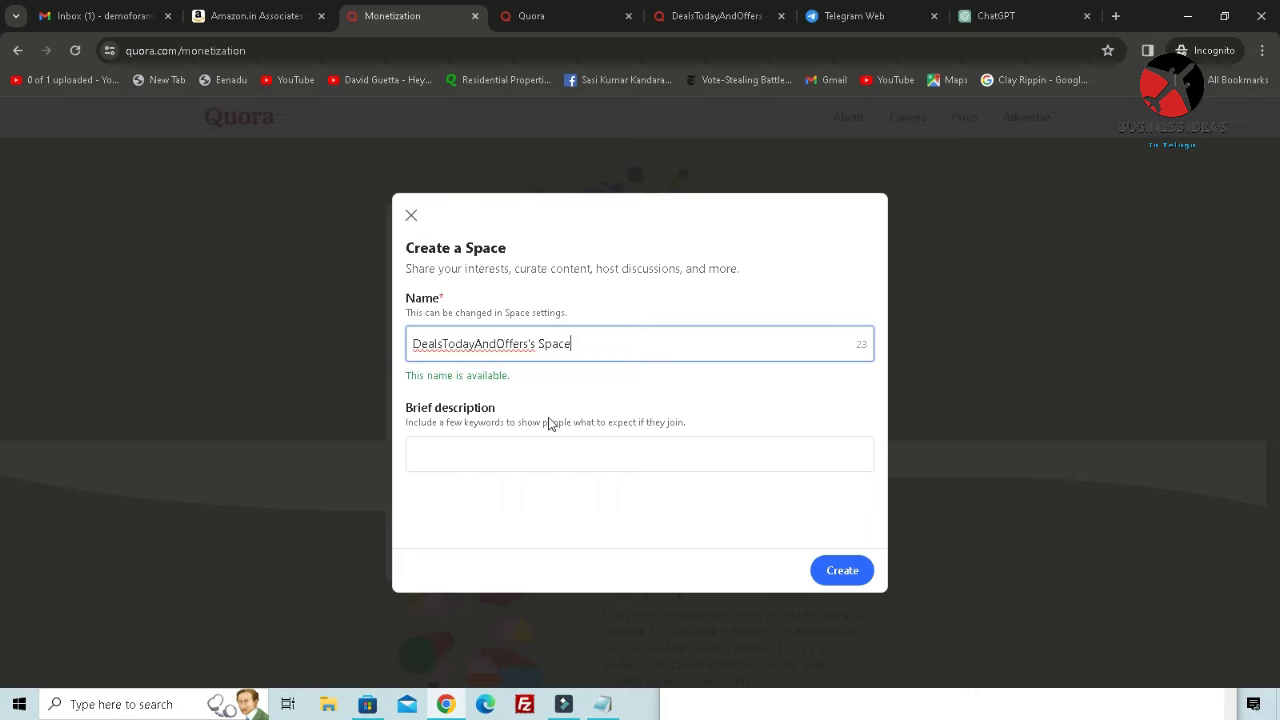
left_click(508, 449)
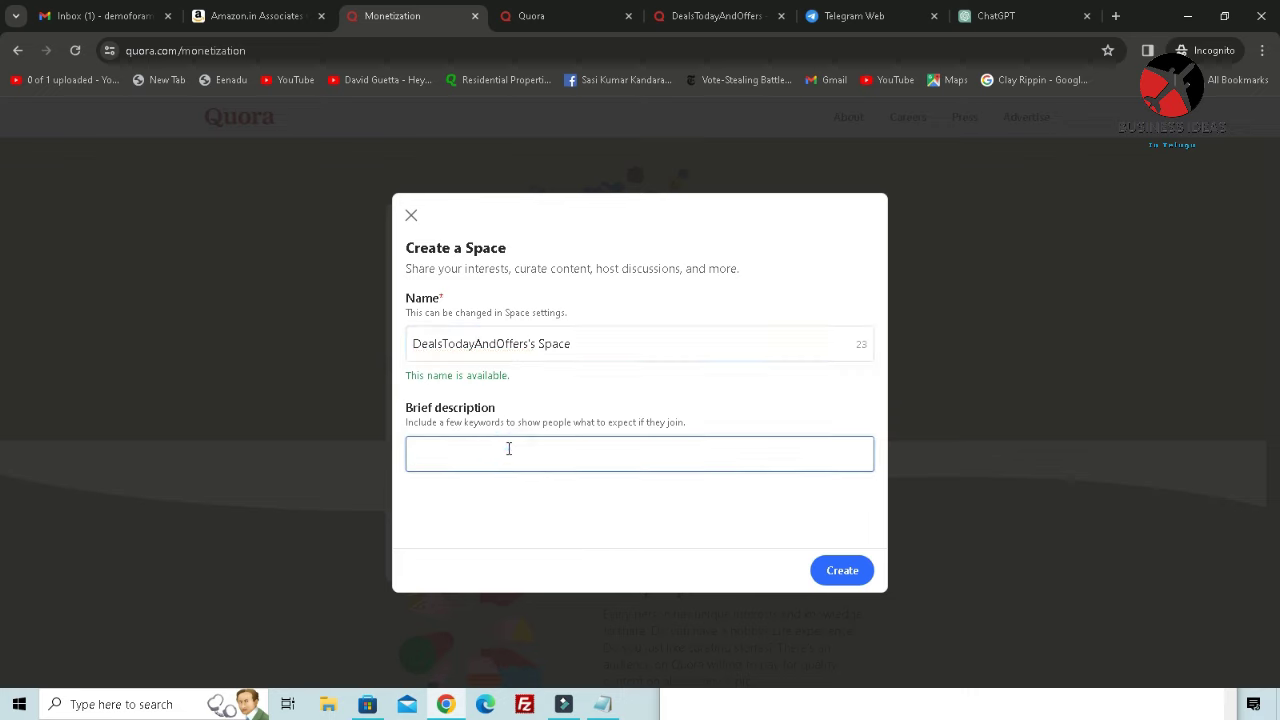
type("here we found the offers")
left_click(843, 572)
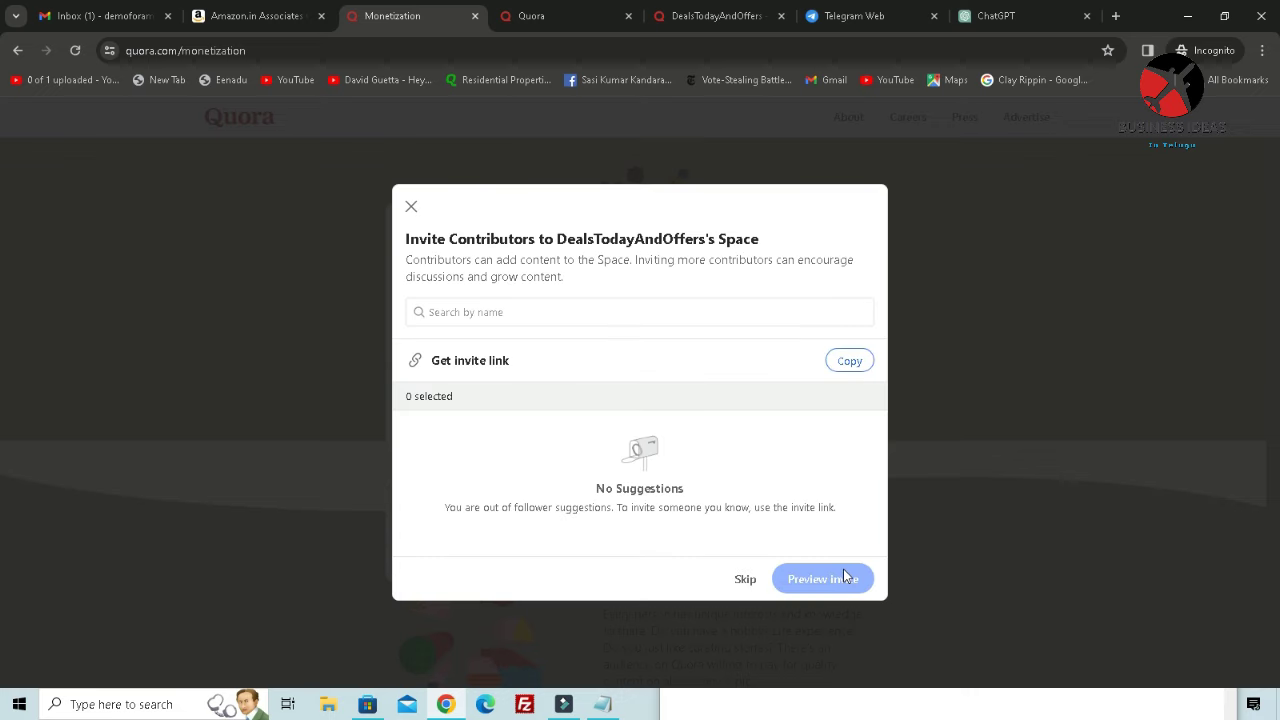
left_click(843, 376)
left_click(851, 361)
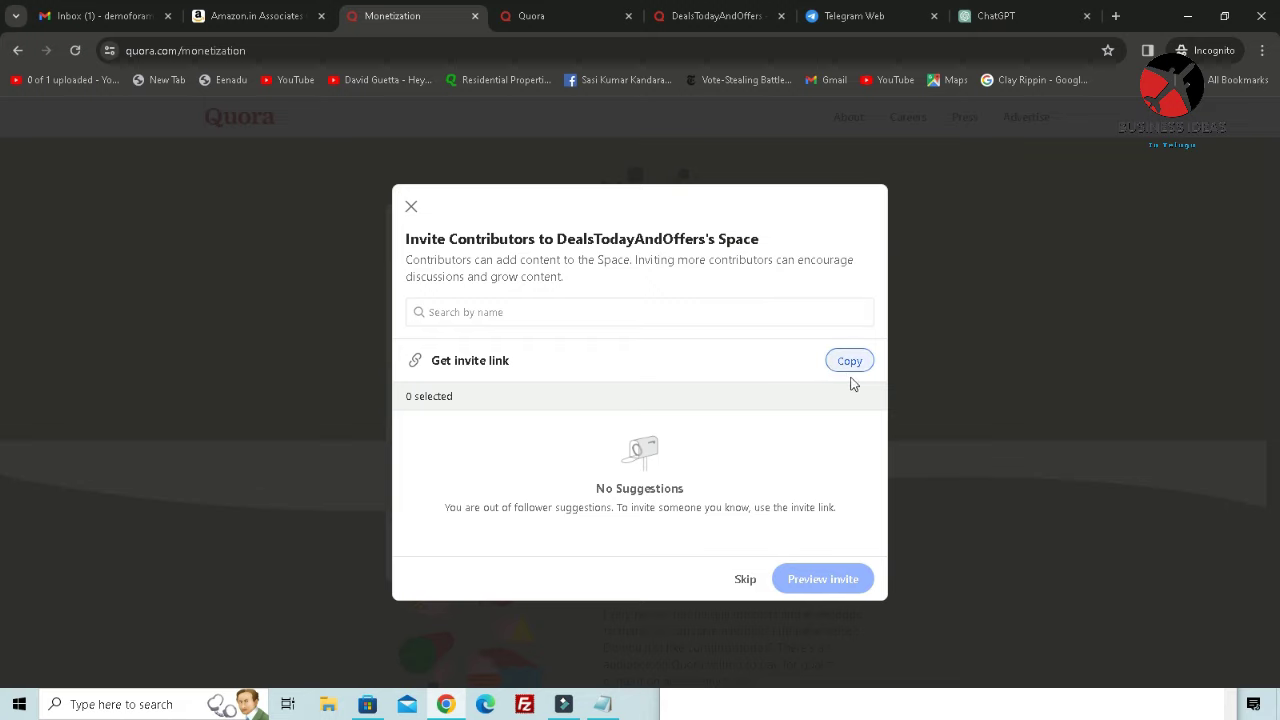
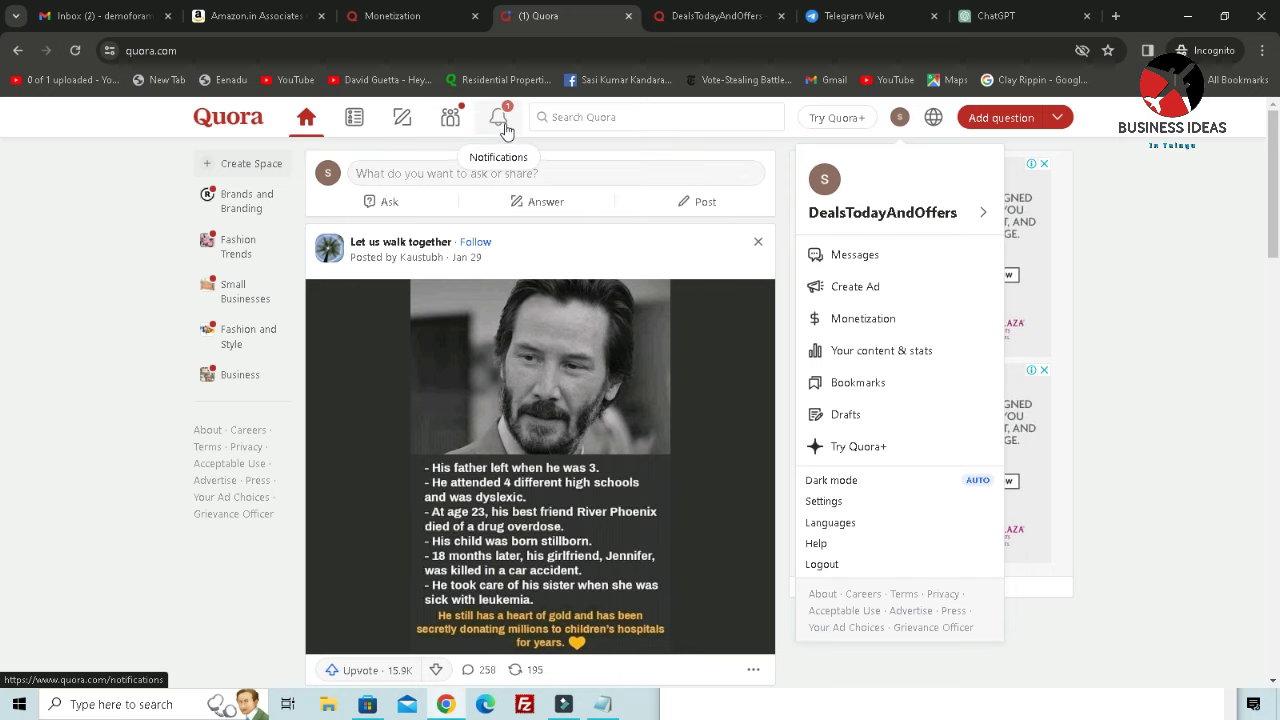
- Switch to ChatGPT and ask it "what is digital marketing"
left_click(1008, 18)
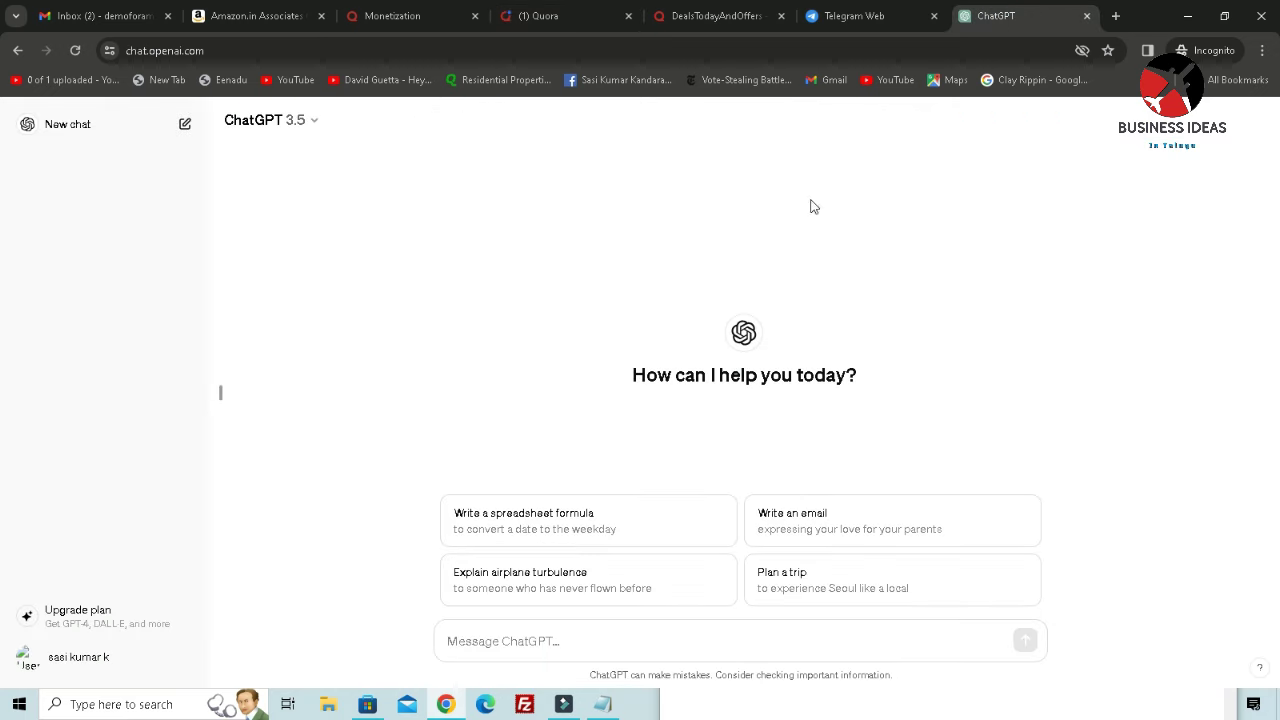
left_click(484, 642)
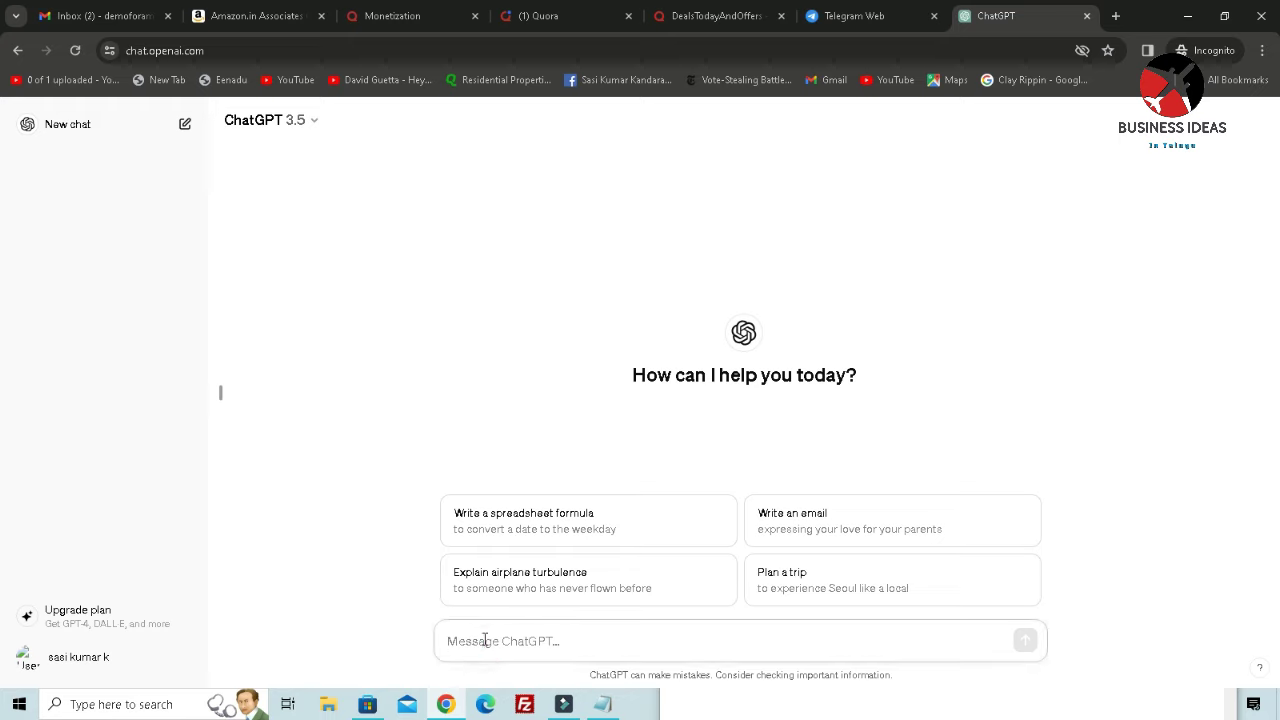
type("what is digital marketing")
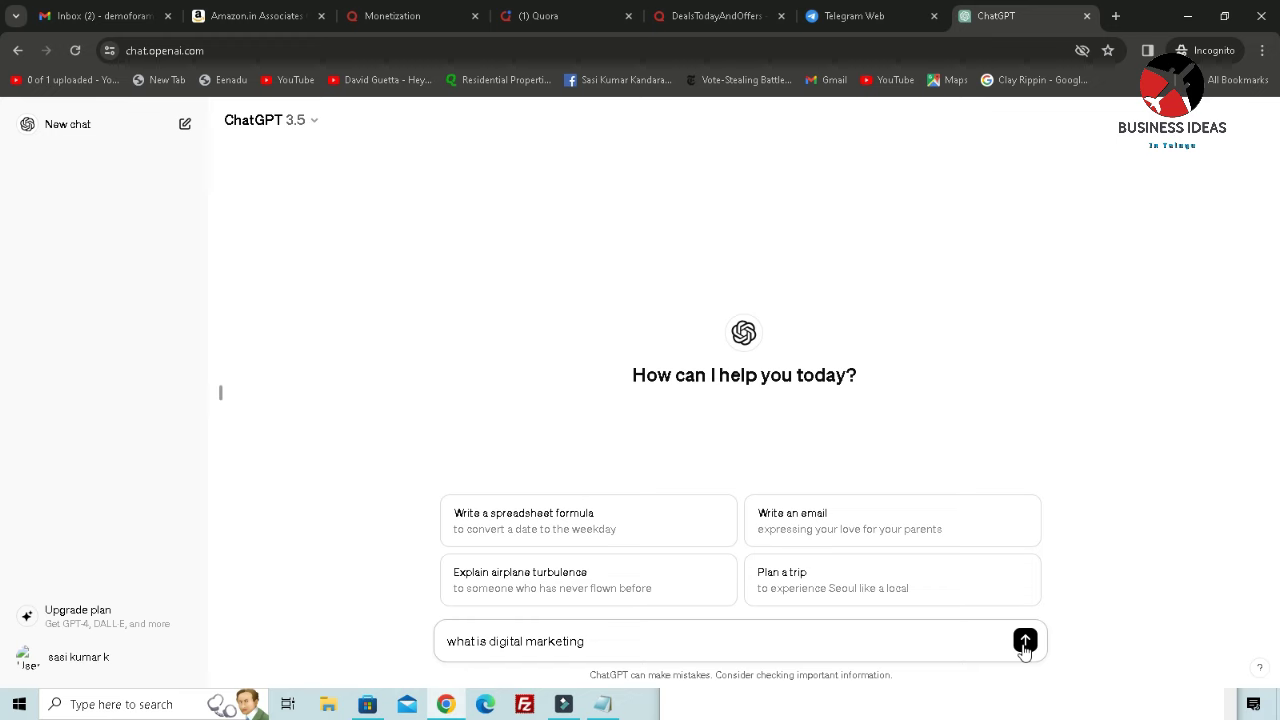
left_click(1025, 643)
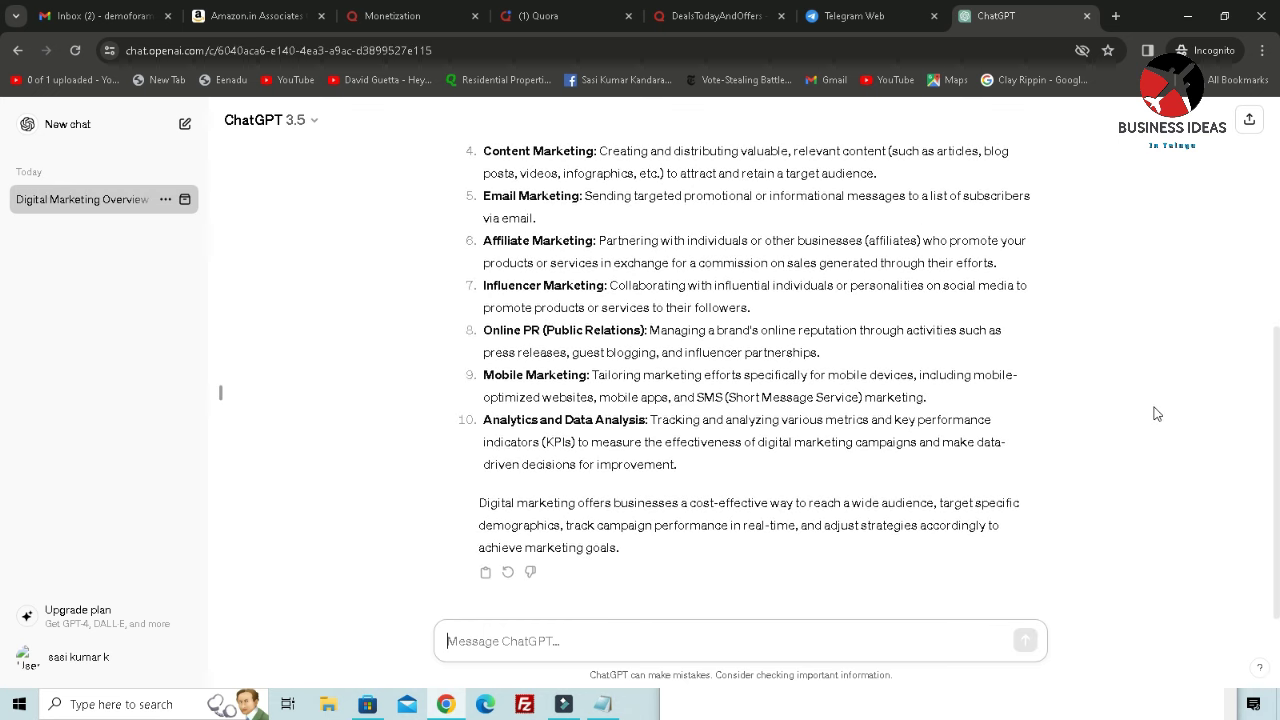
- Copy ChatGPT's full digital marketing answer into a new post on Quora
scroll(648, 364, "up", 4)
left_click_drag(481, 258, 604, 546)
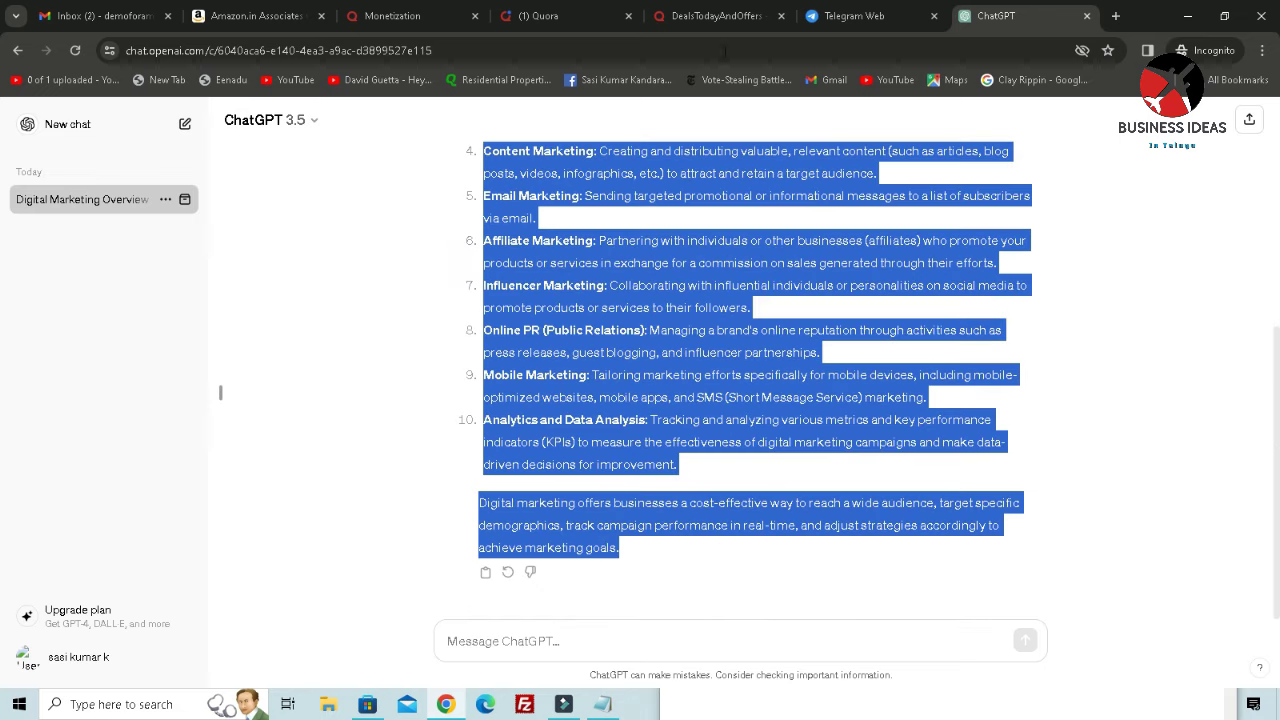
left_click(716, 16)
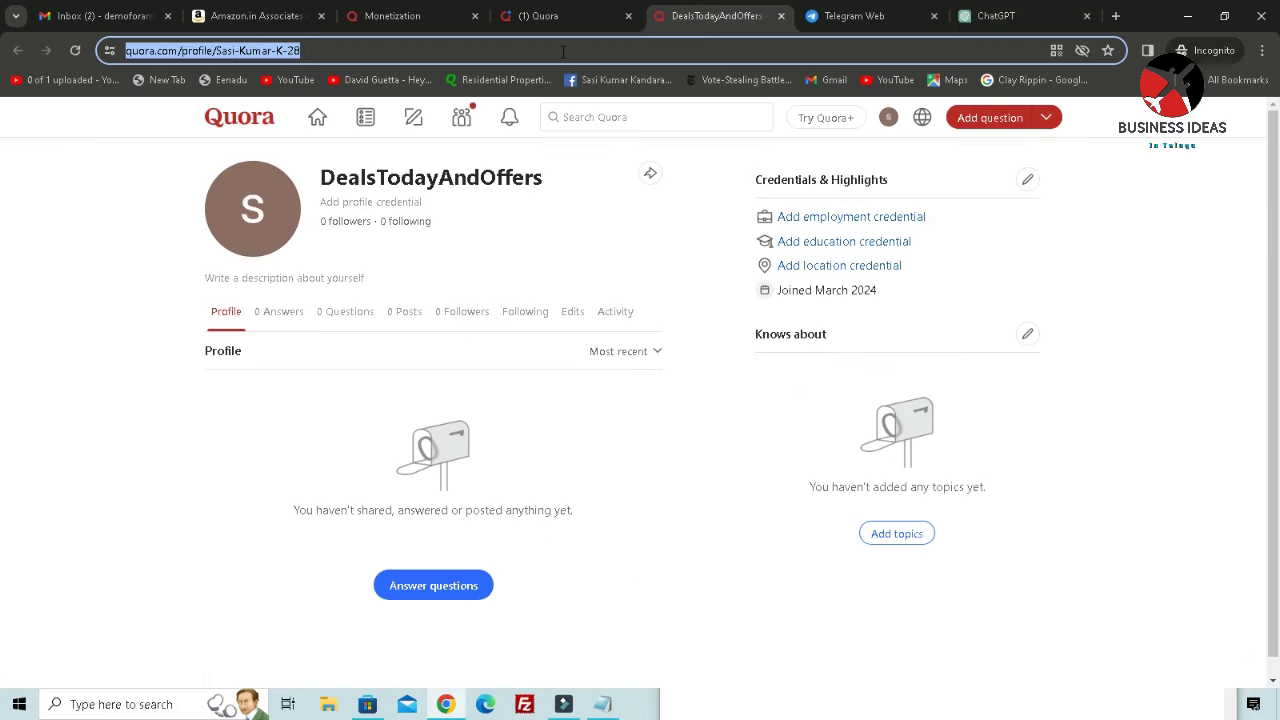
left_click(545, 16)
left_click(696, 206)
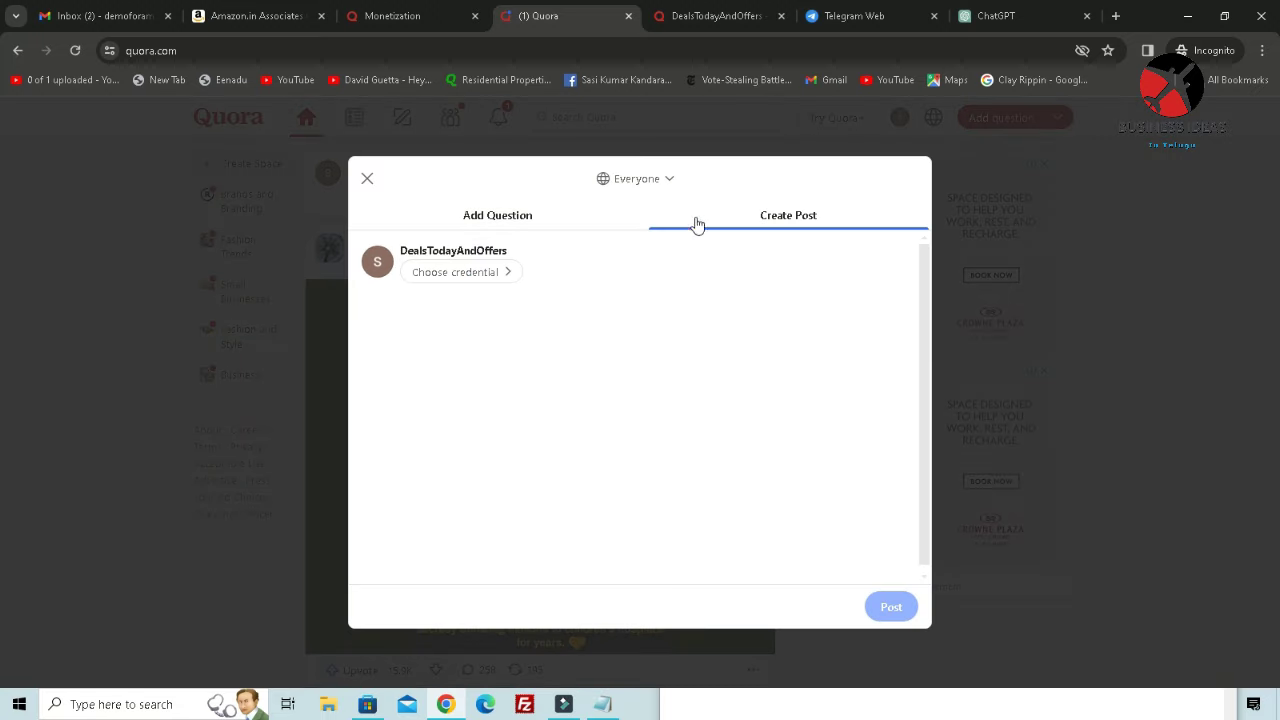
left_click(434, 317)
key("ctrl+v")
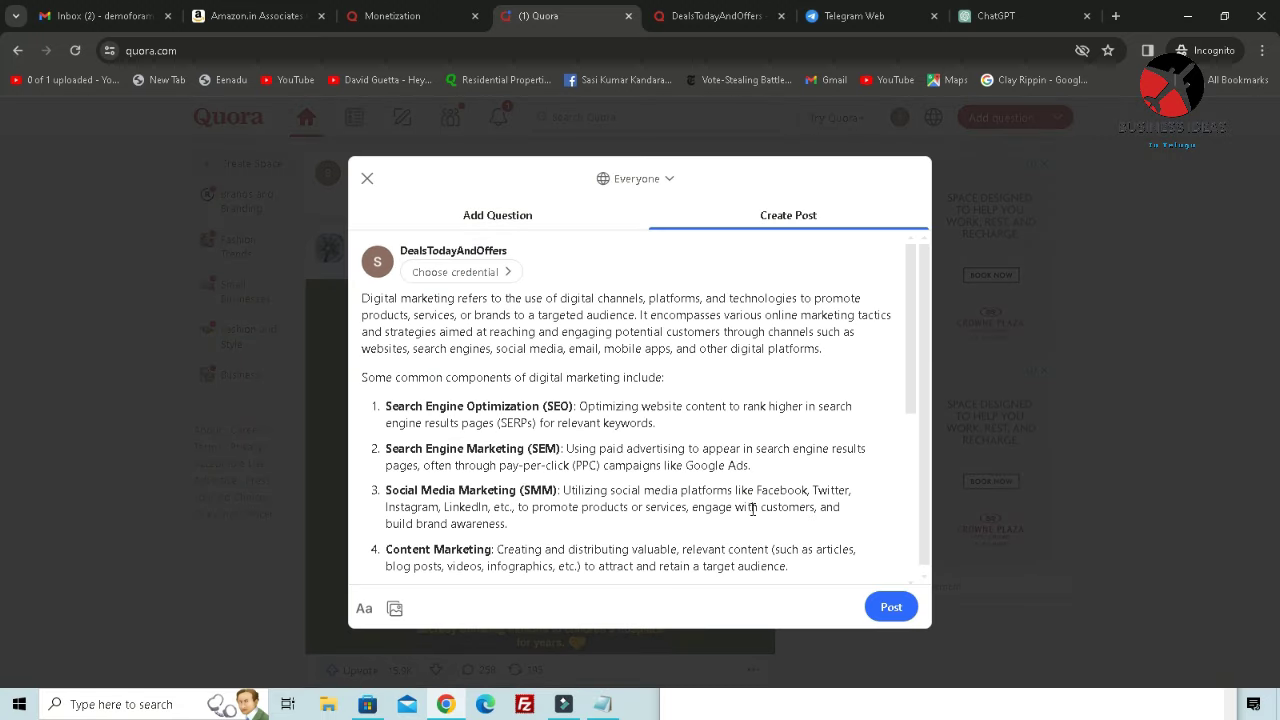
- Attach the image 00112 from the Desktop to the digital marketing post and publish it
left_click(394, 609)
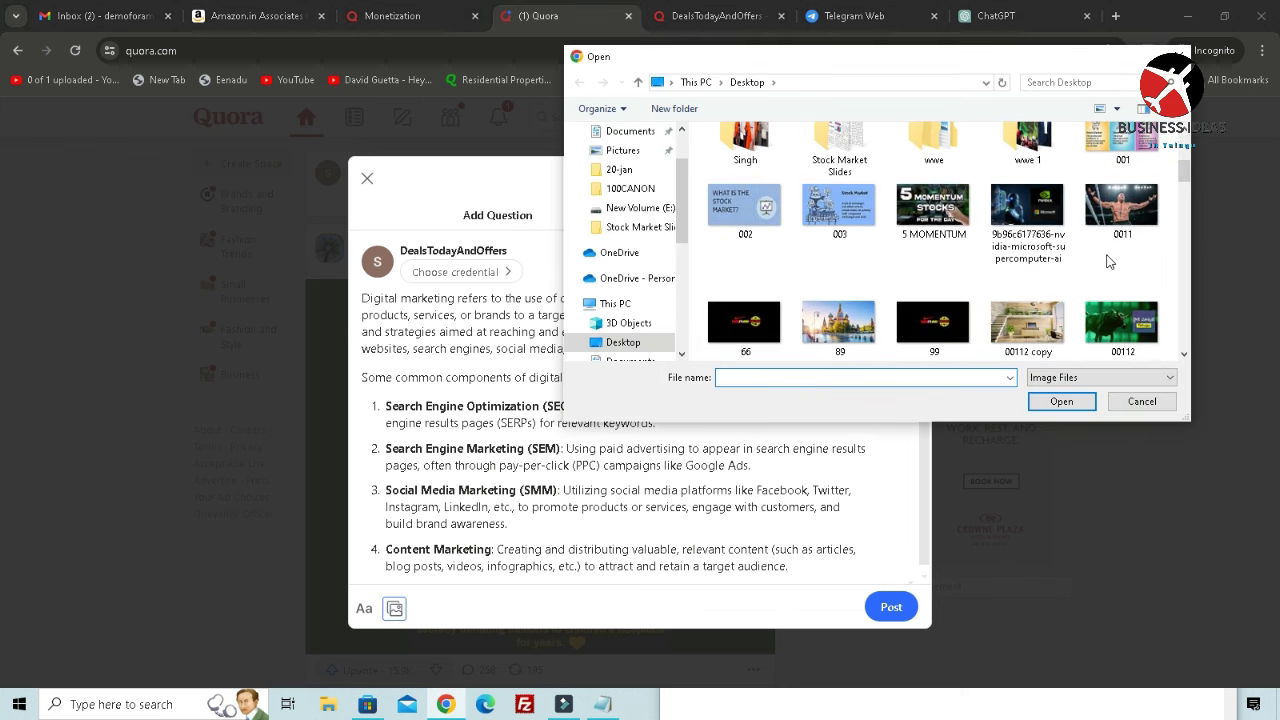
scroll(1122, 273, "down", 1)
left_click(1121, 228)
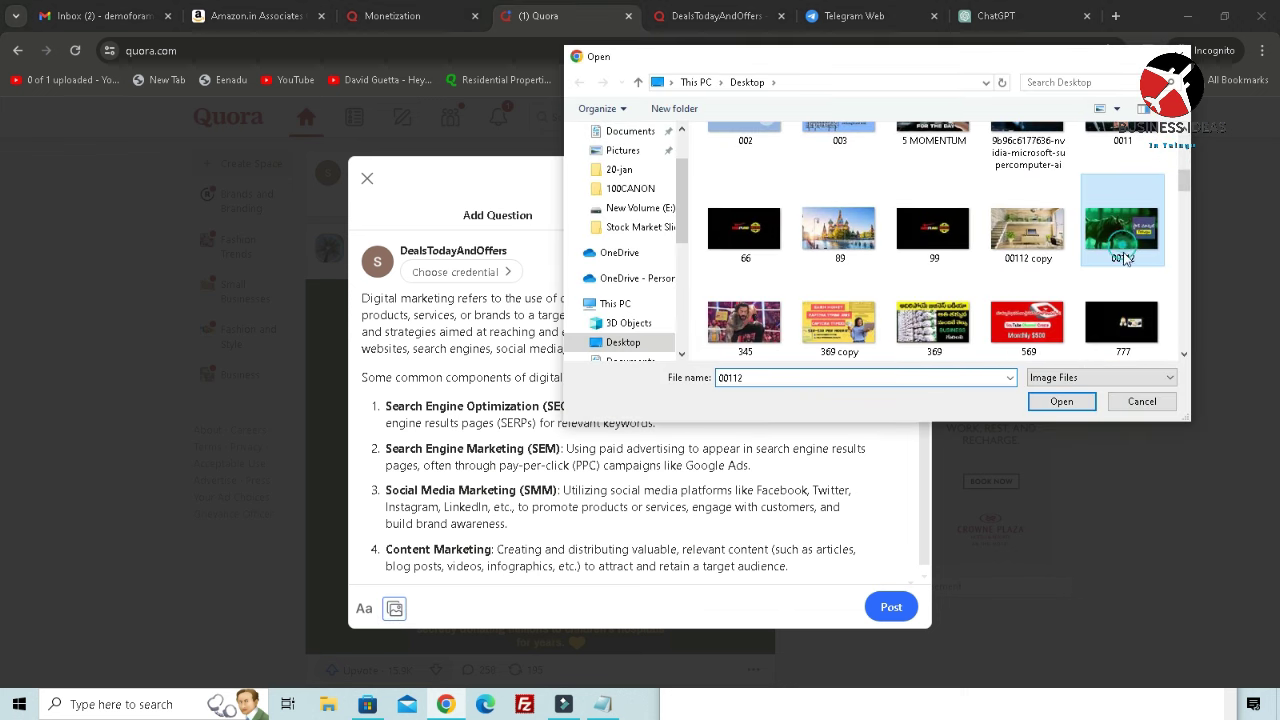
left_click(1062, 401)
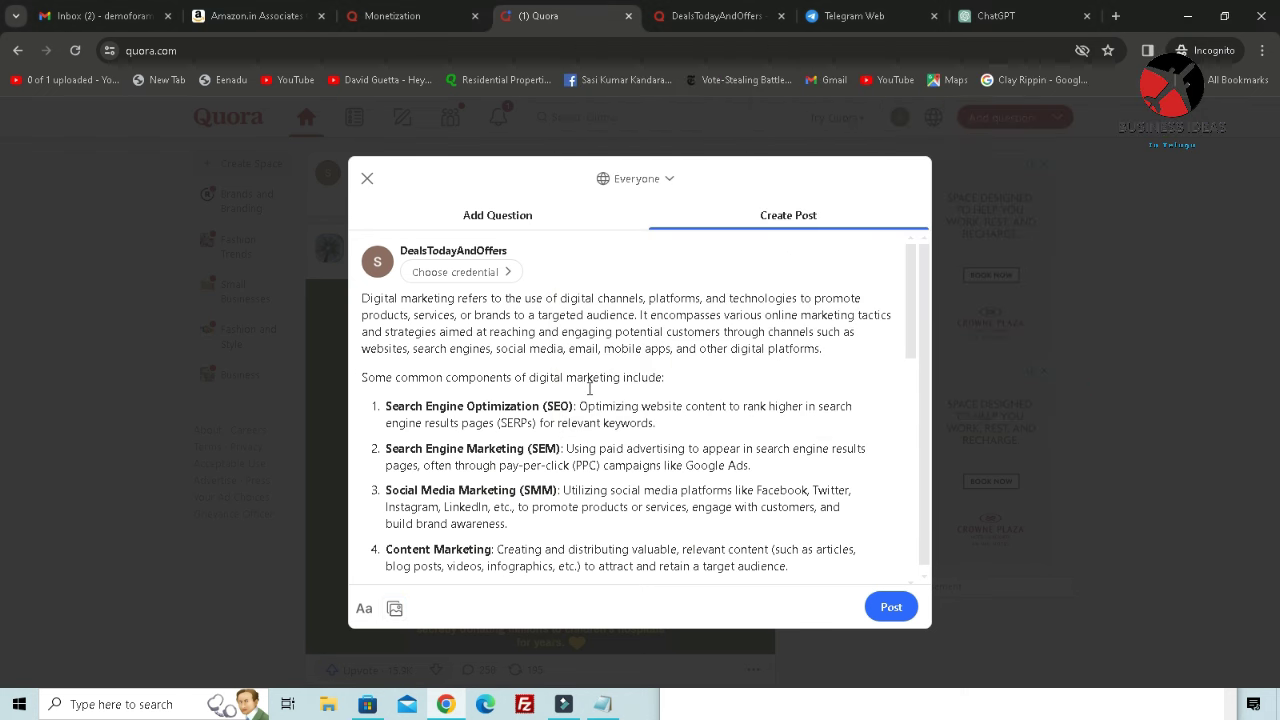
scroll(542, 363, "down", 10)
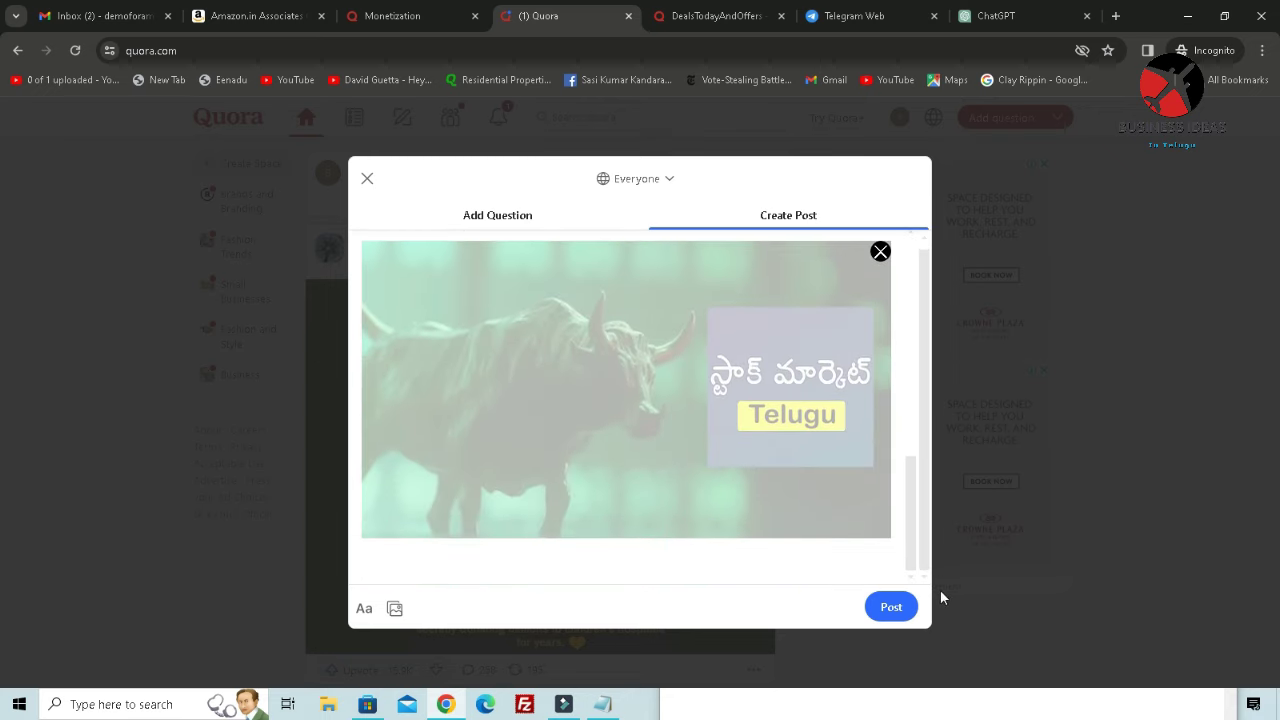
left_click(886, 608)
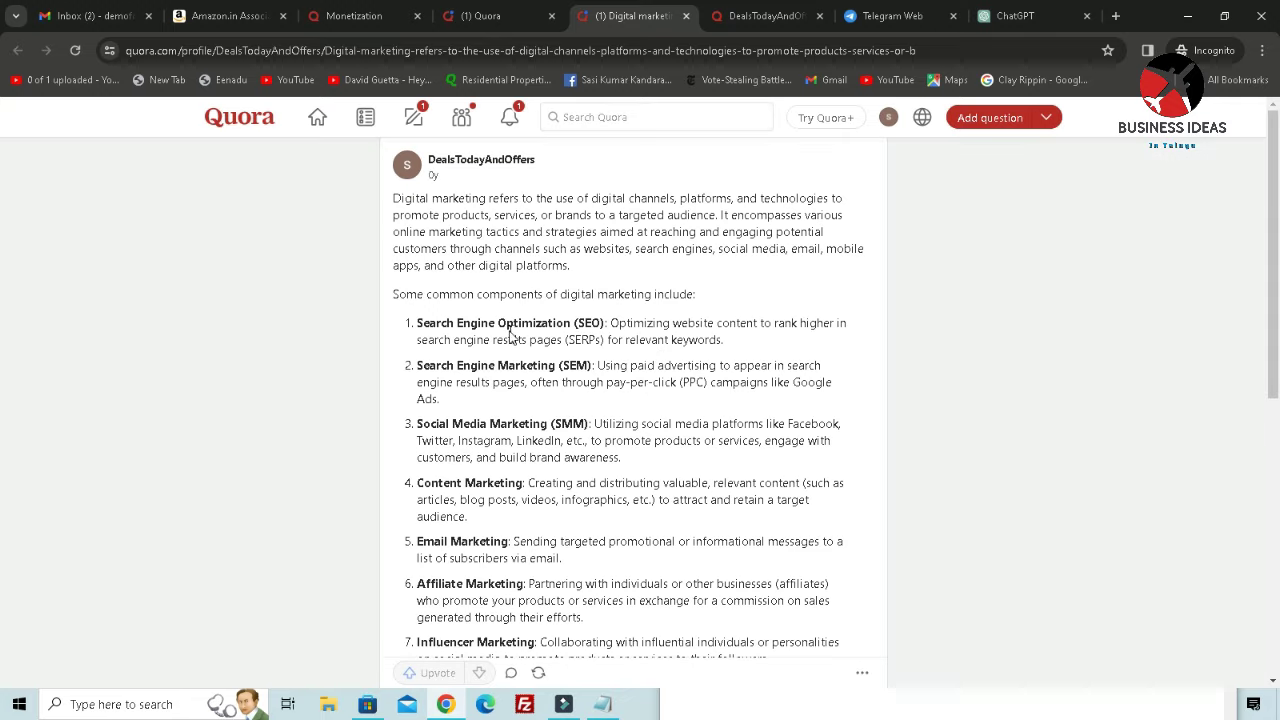
- Review the published digital marketing post and check its view count
scroll(509, 334, "down", 6)
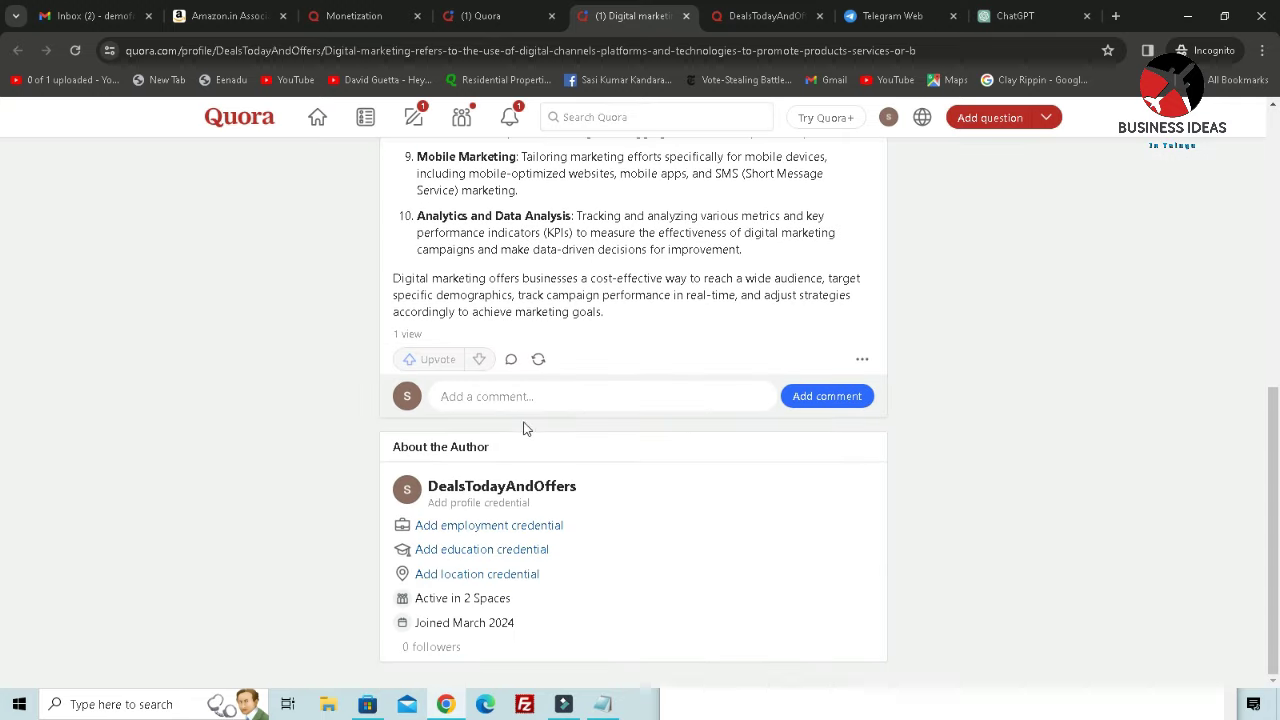
double_click(396, 334)
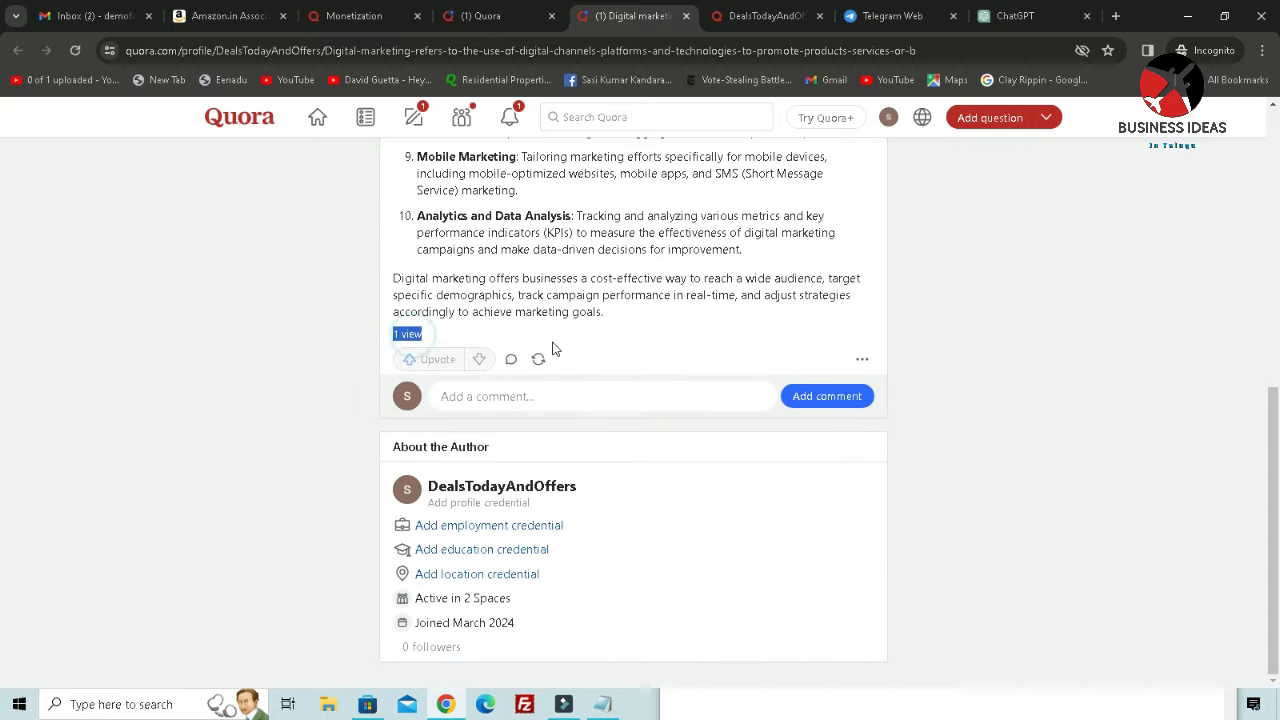
scroll(551, 346, "up", 6)
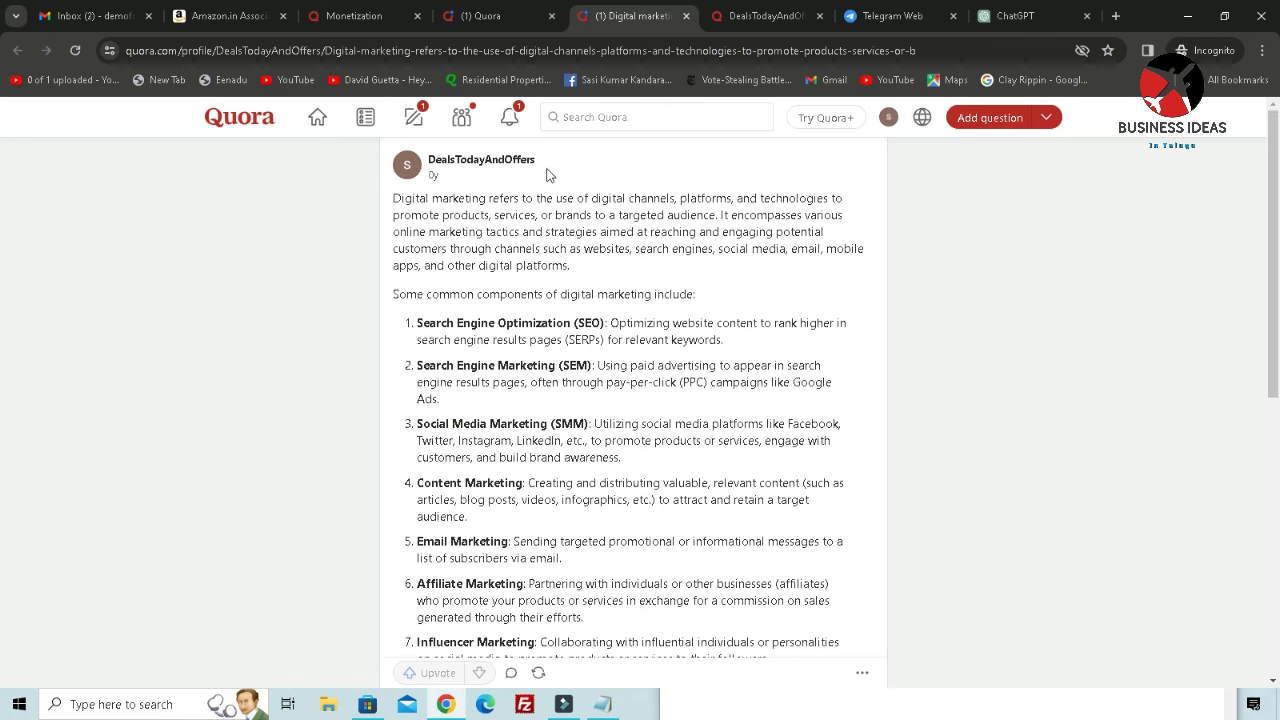
- Open Quora's monetization settings, confirm India as the country of residence and start the setup for DealsTodayAndOffers's Space
left_click(494, 16)
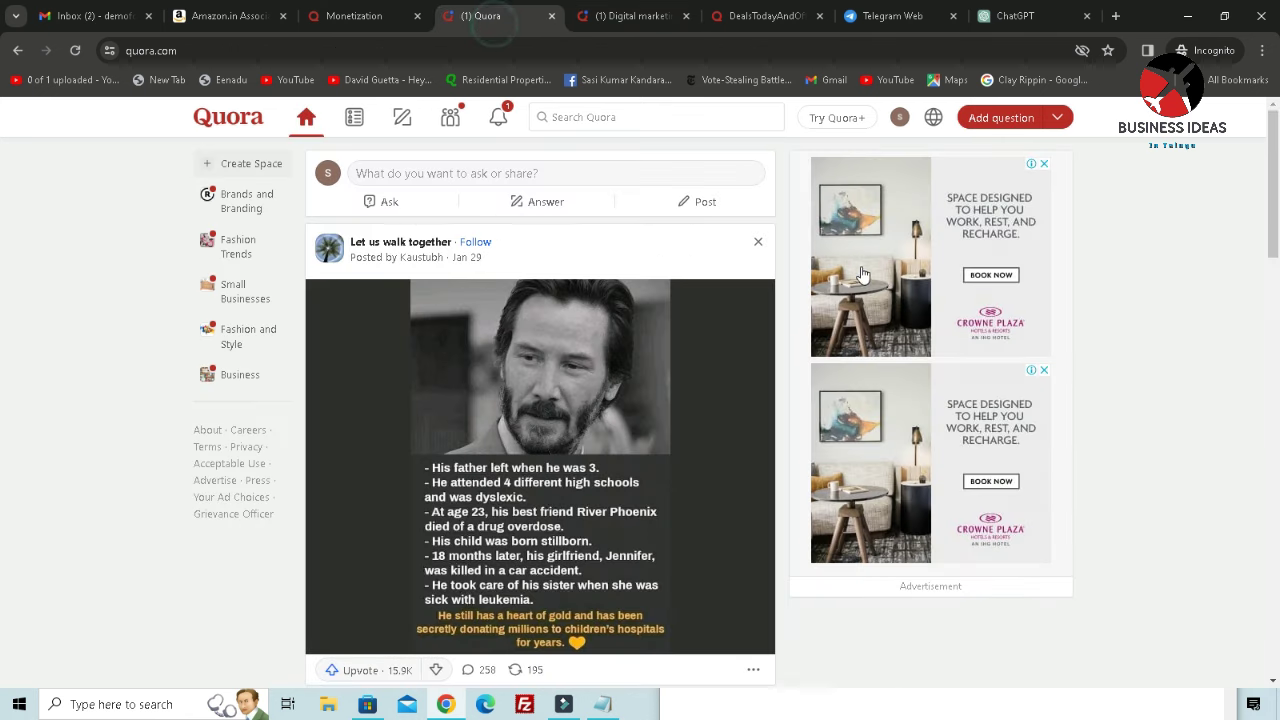
left_click(902, 119)
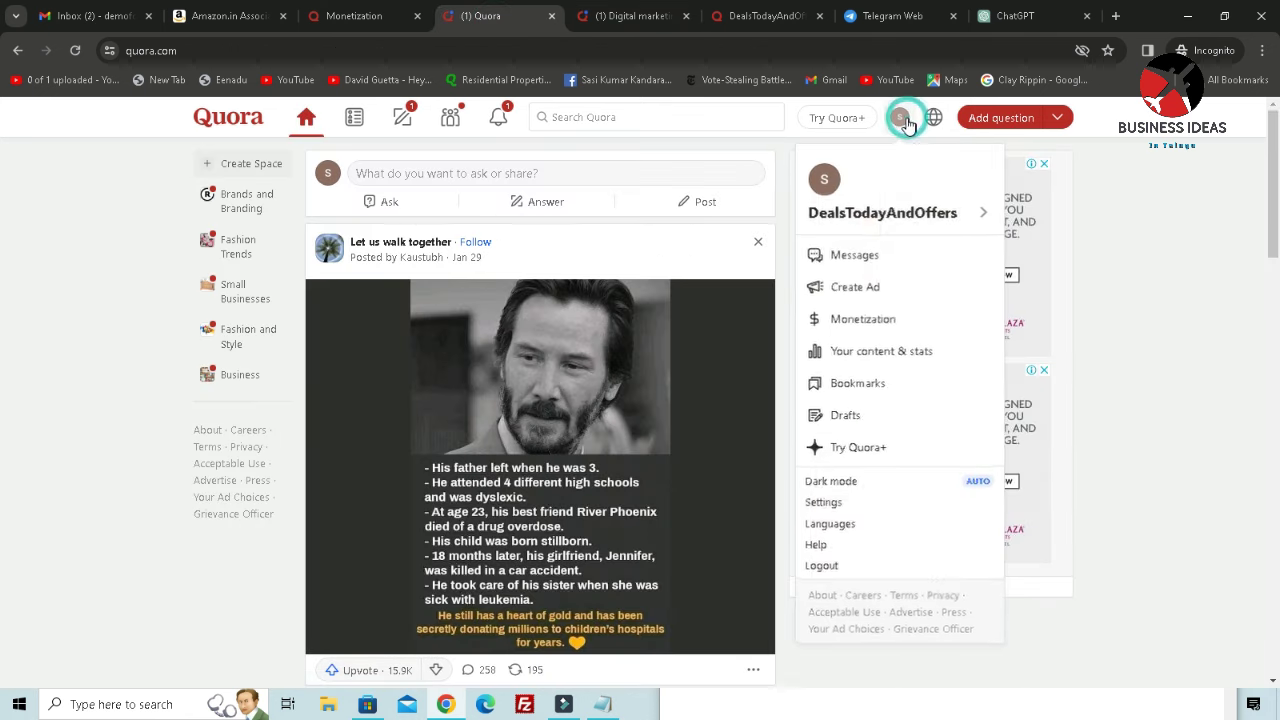
left_click(845, 322)
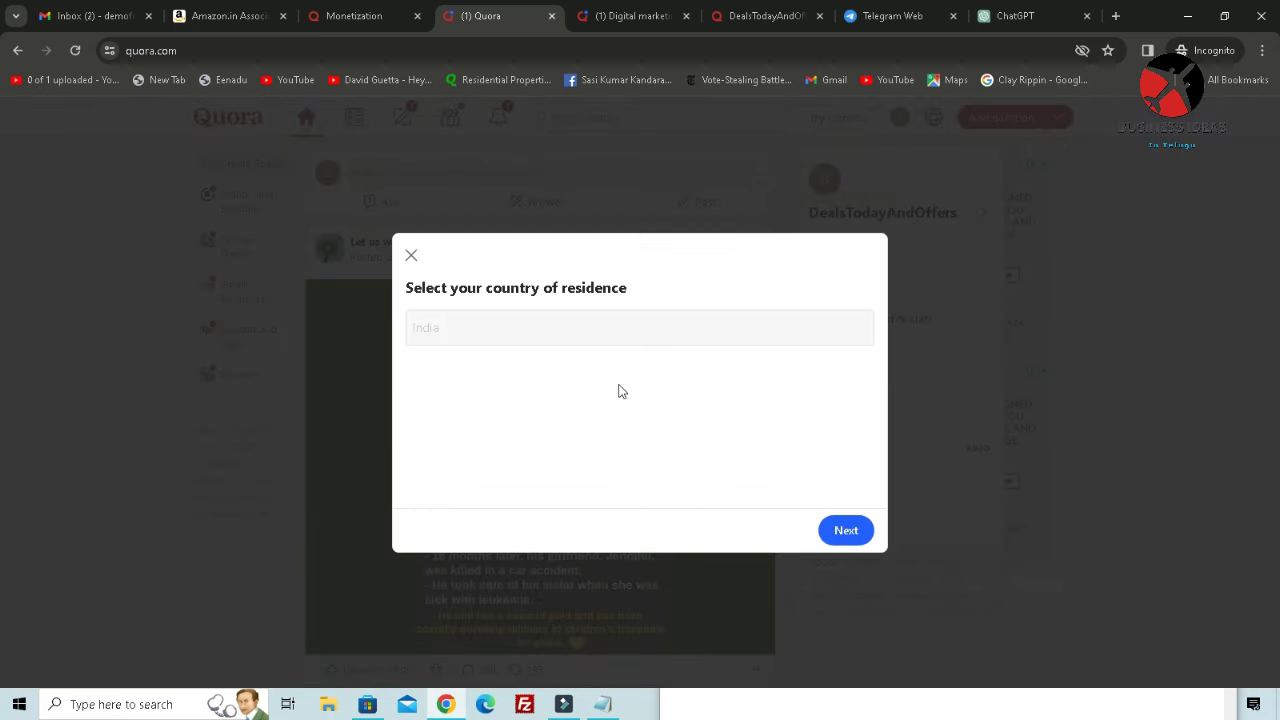
left_click(852, 535)
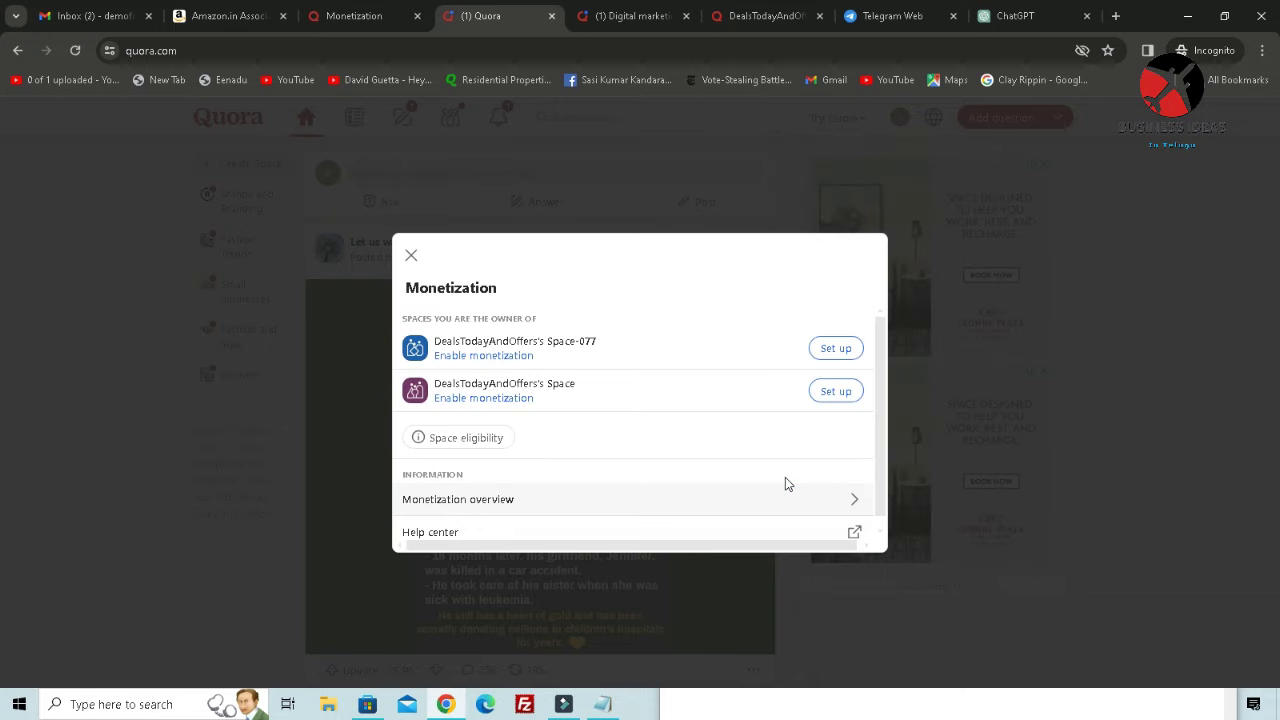
scroll(700, 405, "down", 1)
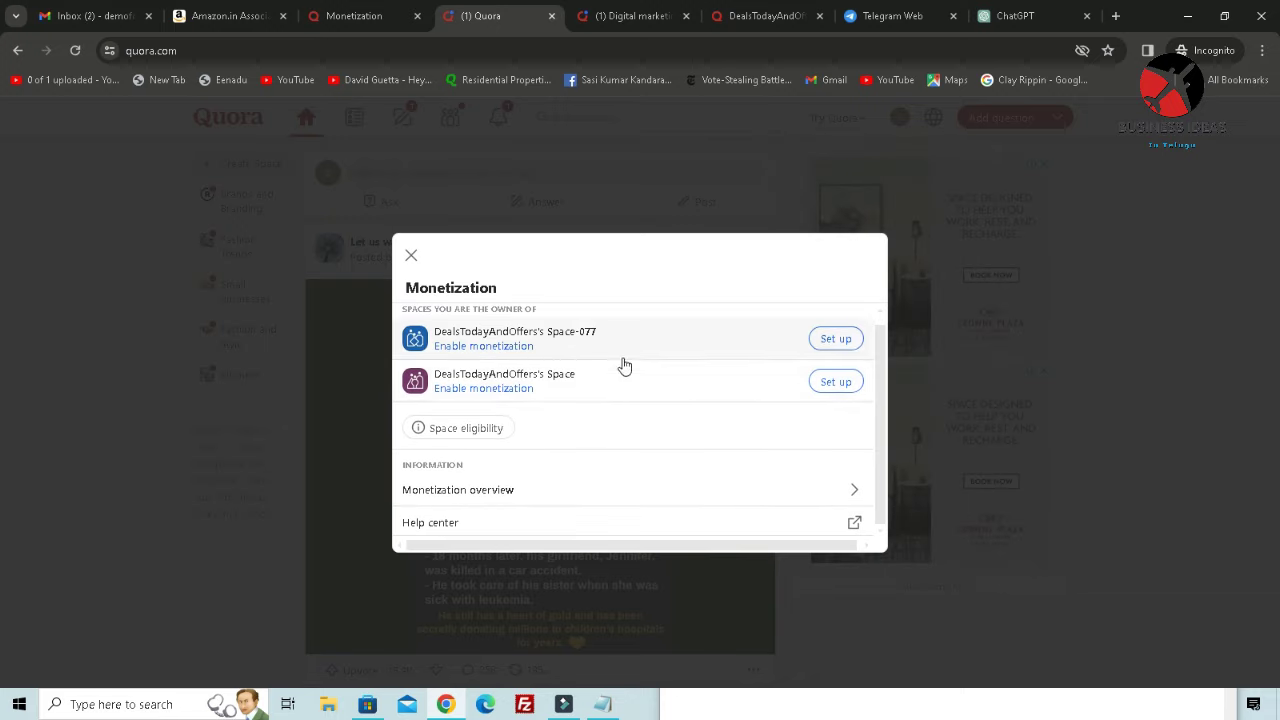
left_click(830, 384)
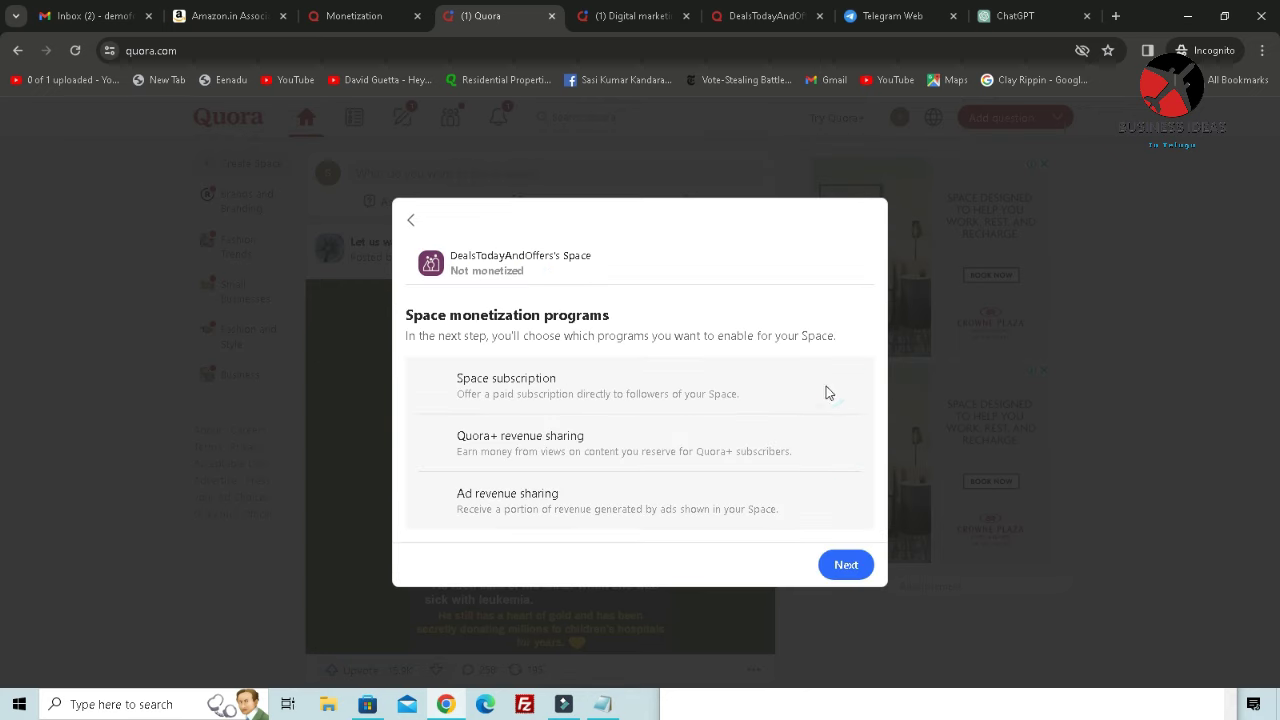
- Enable the Space subscription program for DealsTodayAndOffers's Space and continue to the Quora+ revenue sharing program
left_click(846, 566)
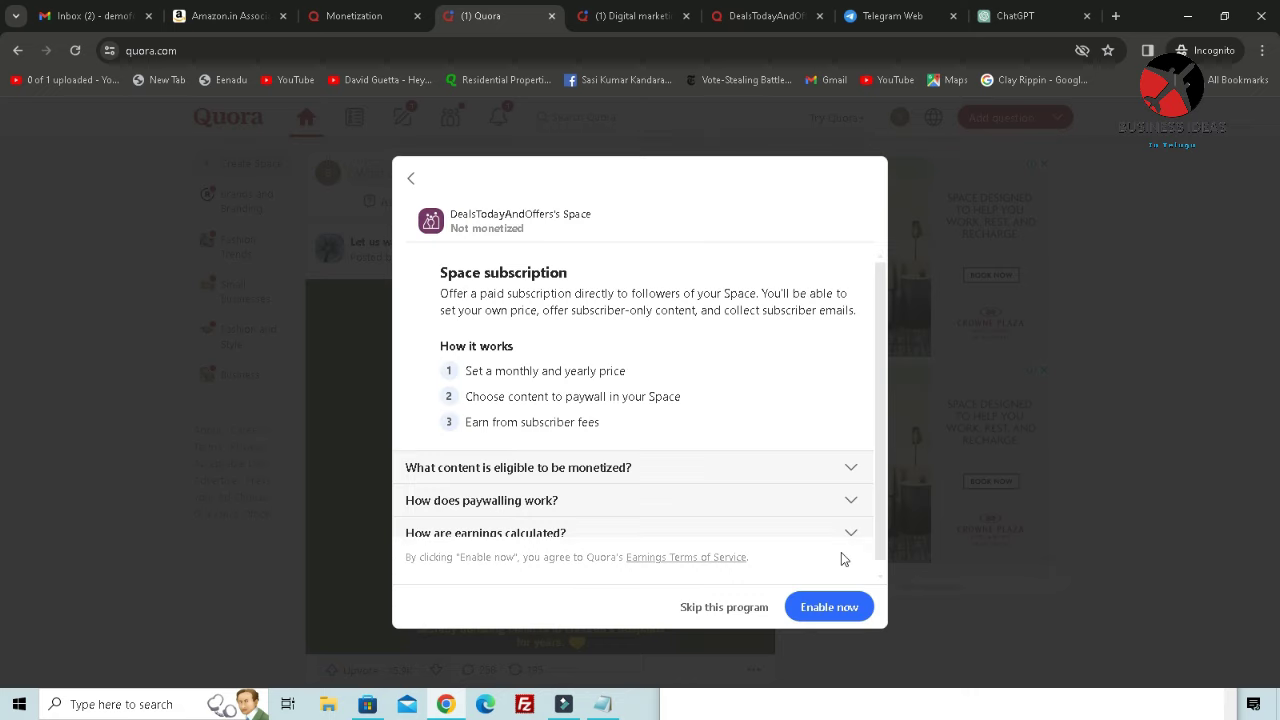
left_click(820, 608)
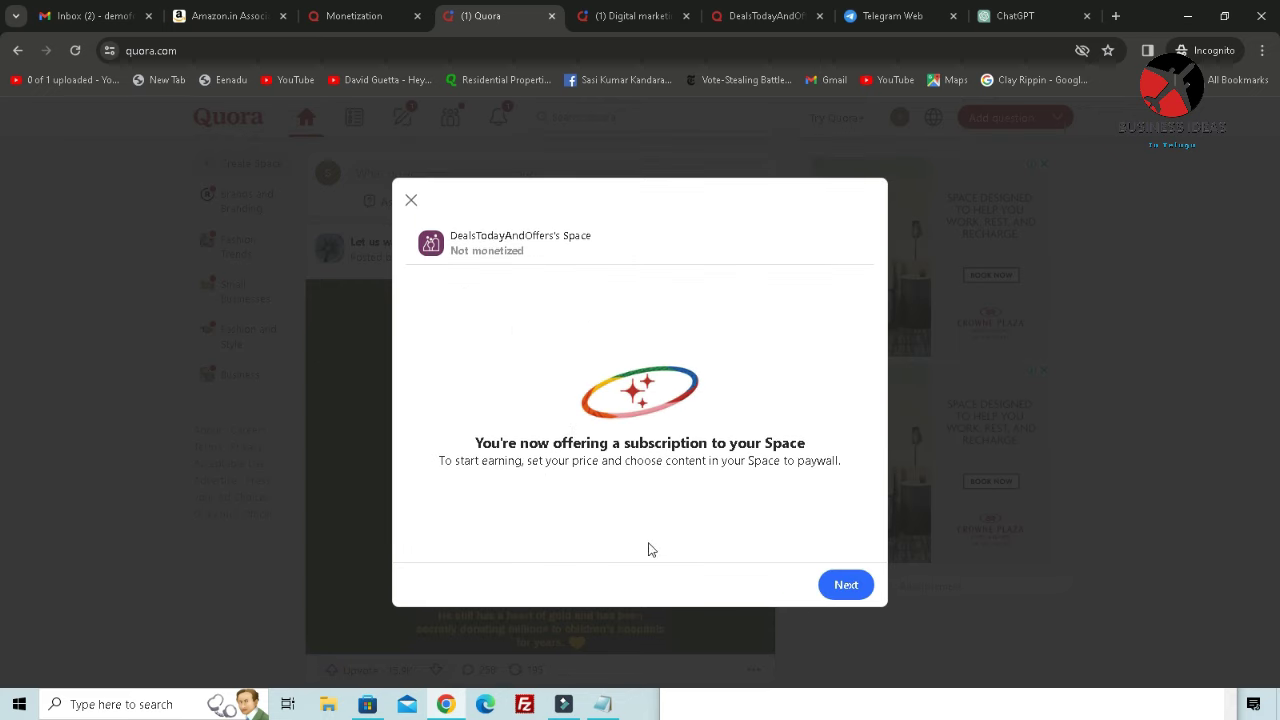
left_click(856, 590)
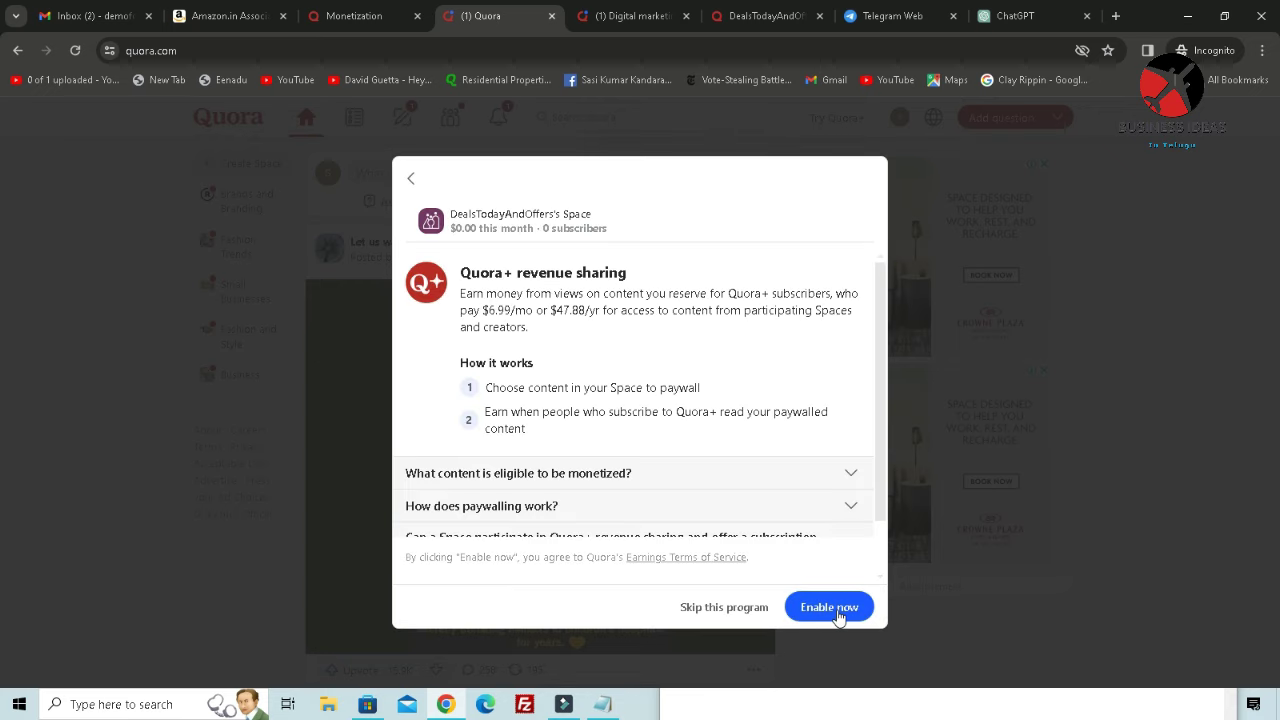
- Enable Quora+ revenue sharing and ad revenue sharing for DealsTodayAndOffers's Space, and go to the Space
left_click(838, 612)
left_click(849, 590)
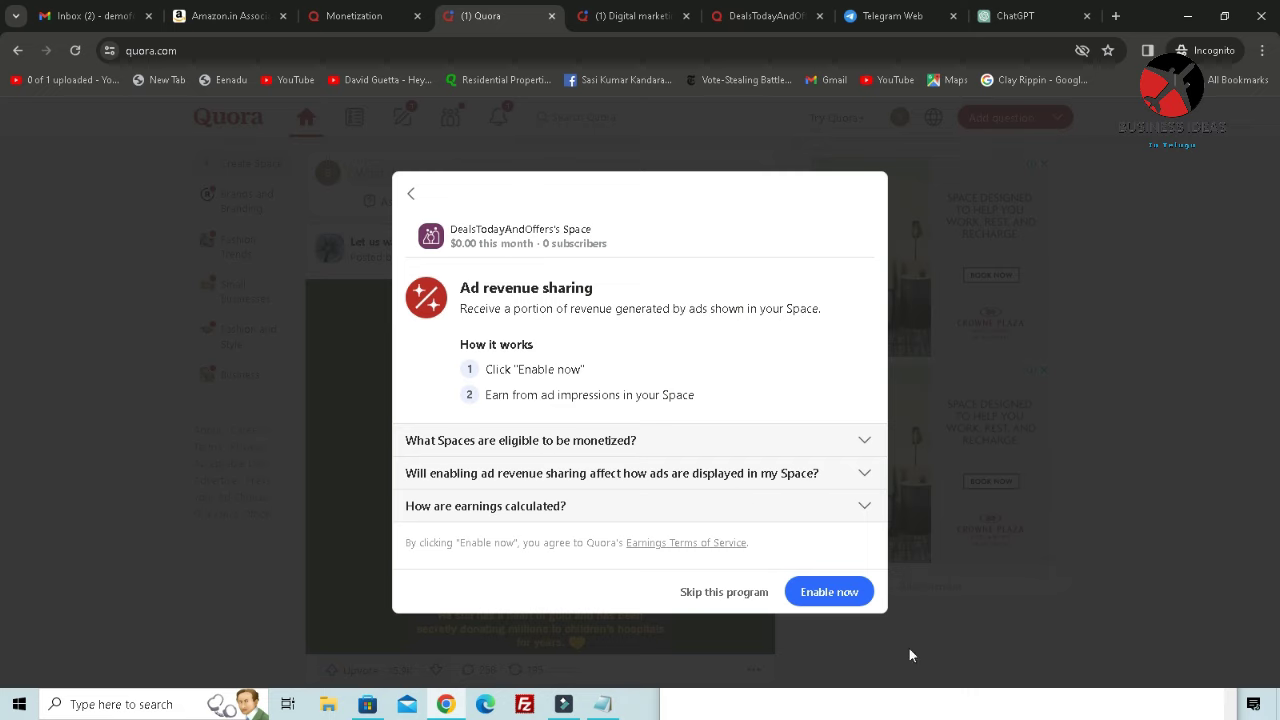
left_click(849, 600)
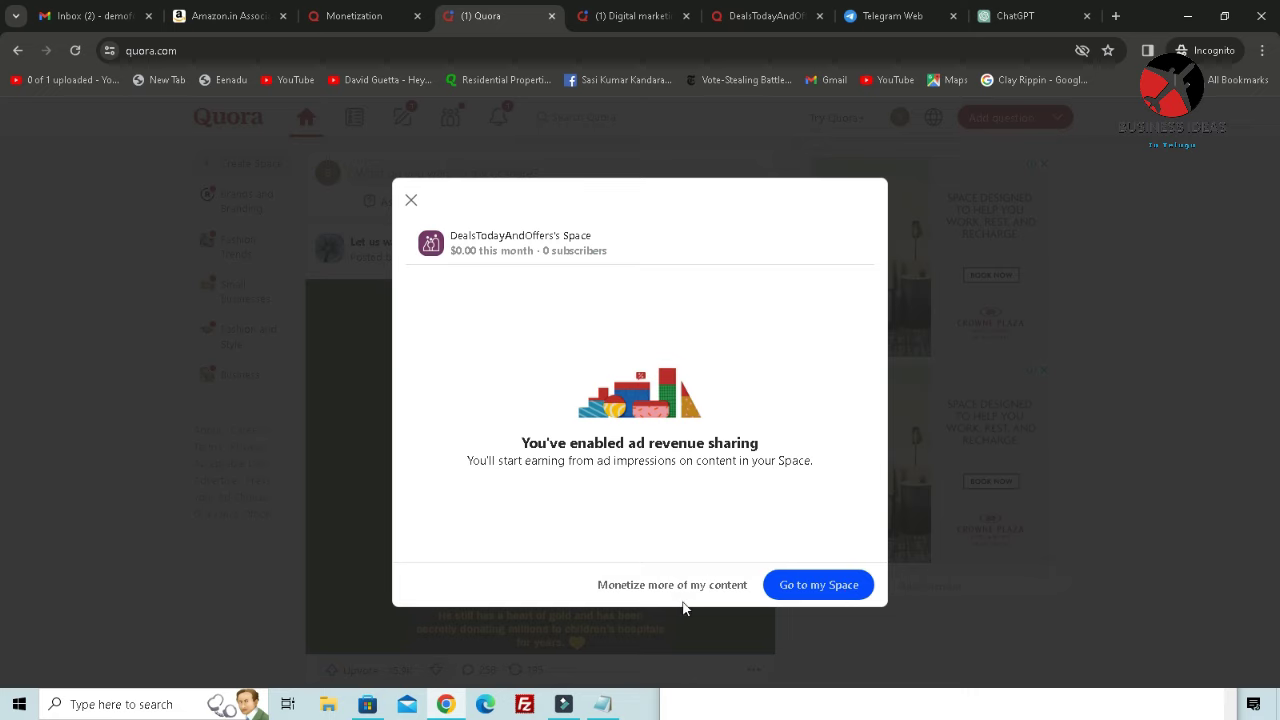
left_click(819, 592)
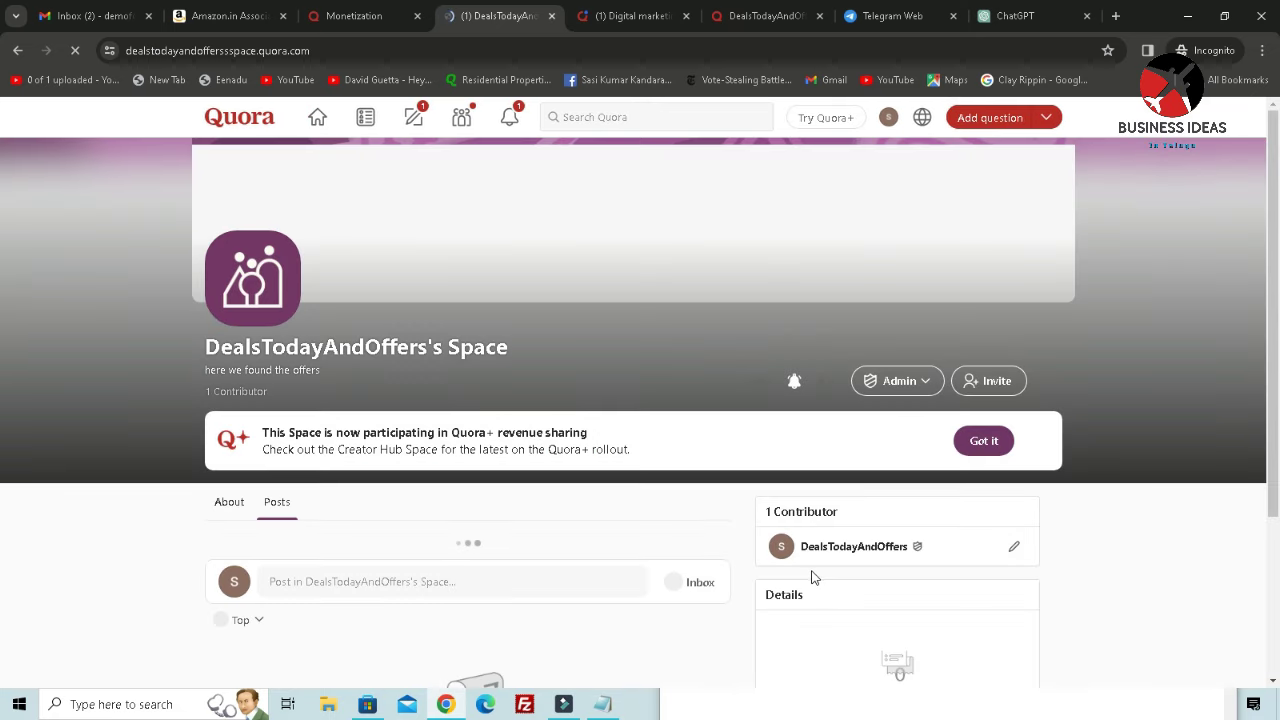
- Look over the Space's admin dashboard, decline the Telugu community suggestion and check the notifications
scroll(771, 549, "down", 2)
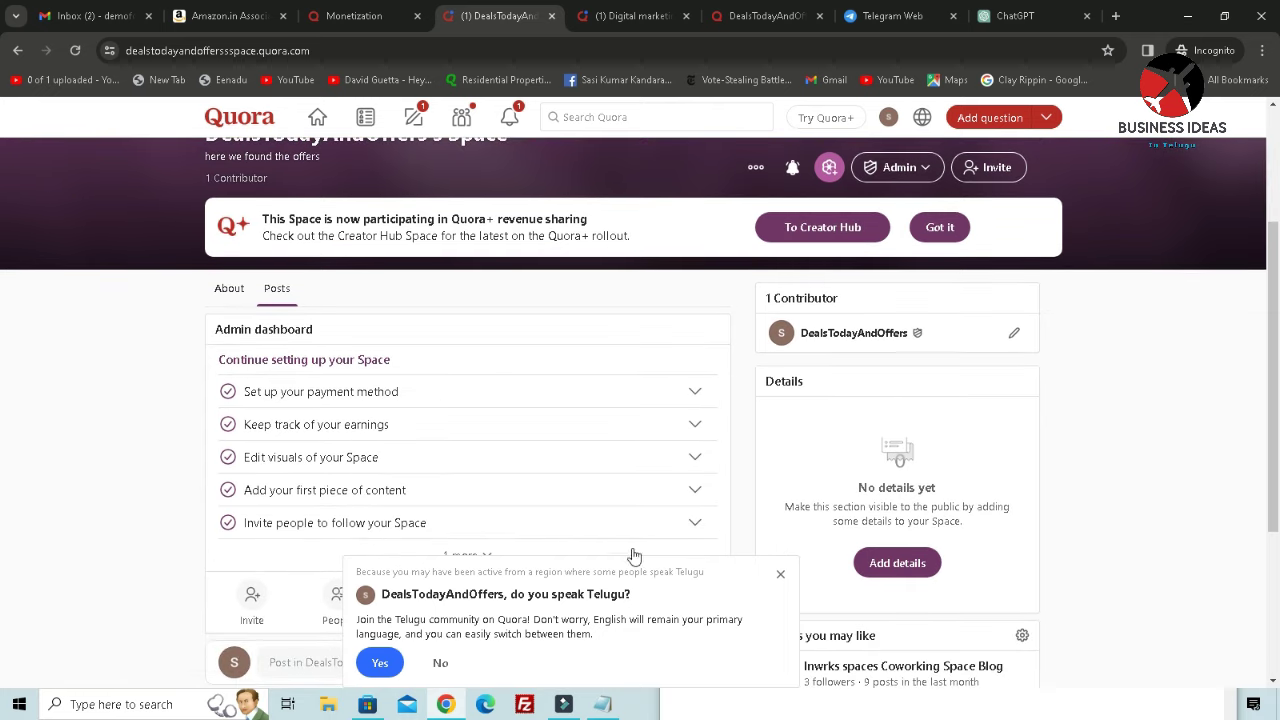
scroll(633, 555, "down", 2)
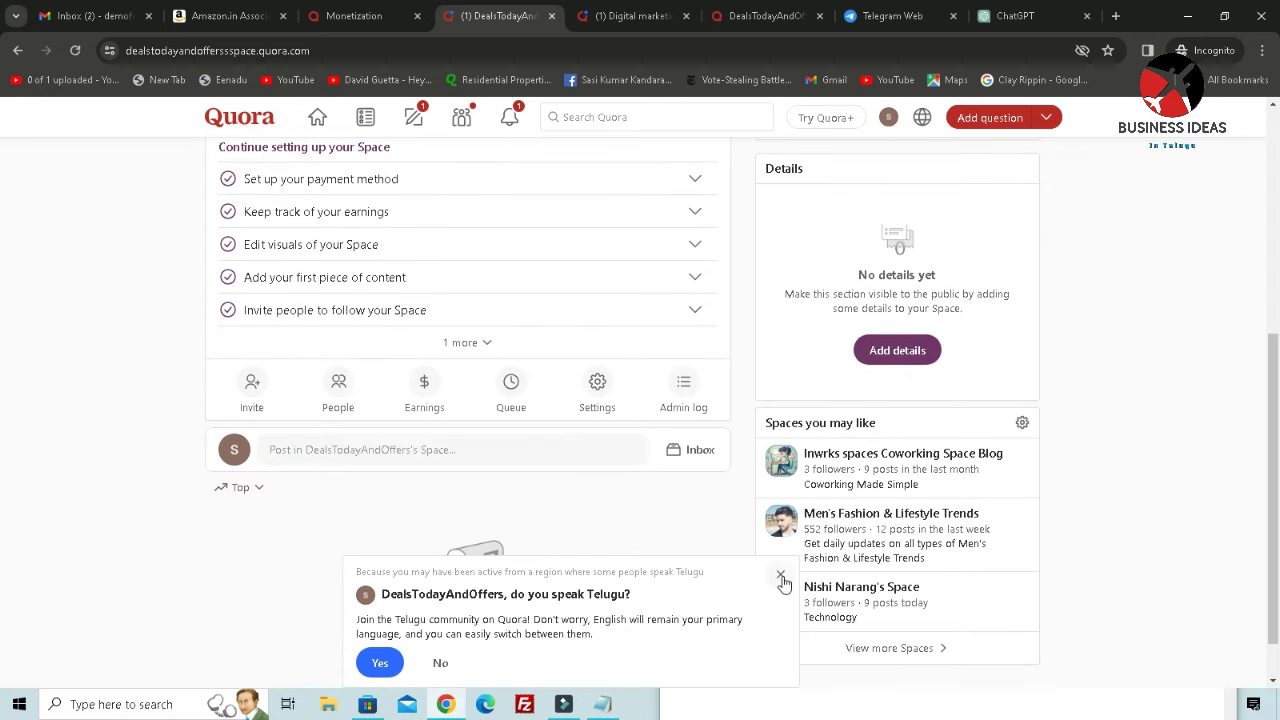
left_click(441, 663)
scroll(591, 614, "up", 4)
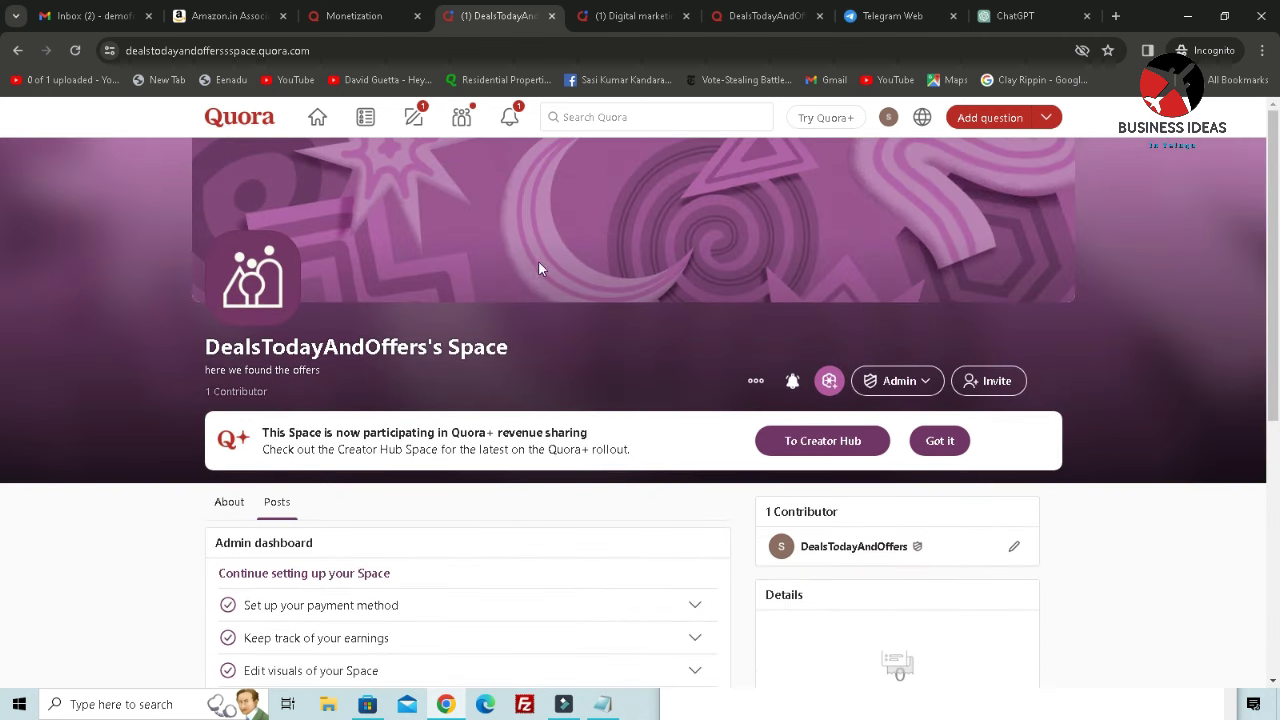
left_click(513, 119)
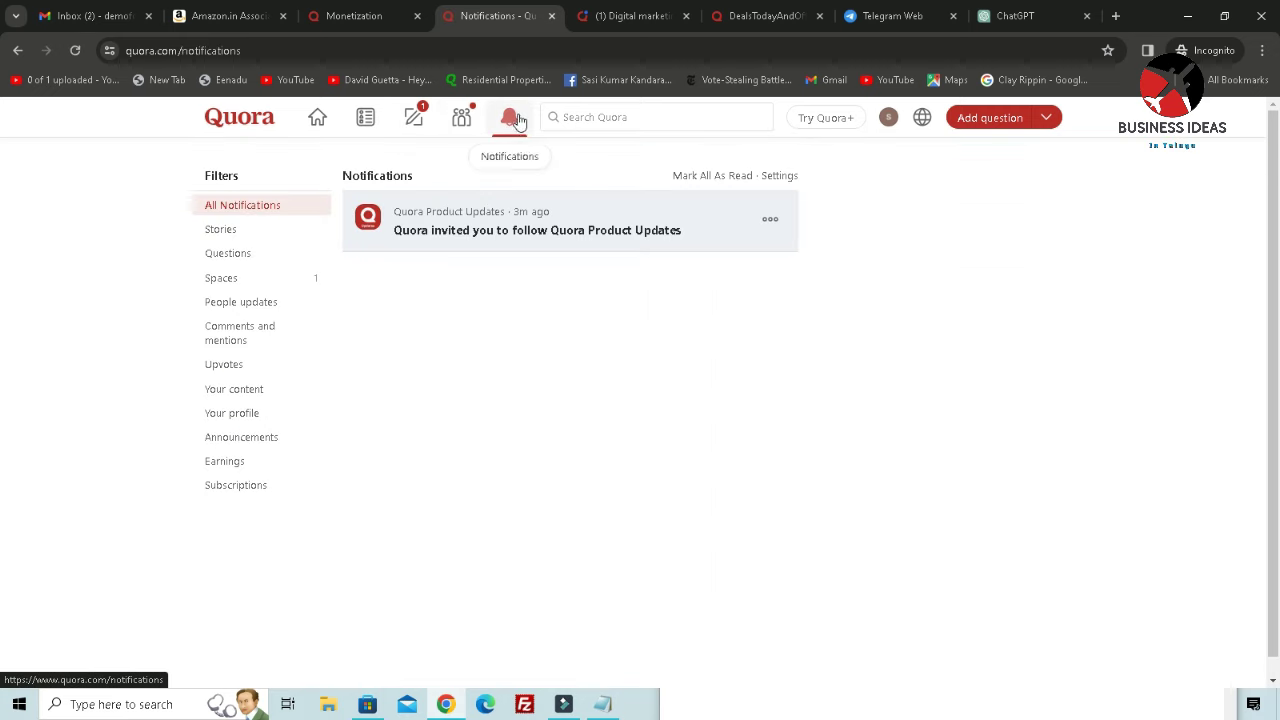
- Copy the question "Is Glamveda a good brand?" from Quora's suggested questions and ask it in ChatGPT
left_click(411, 118)
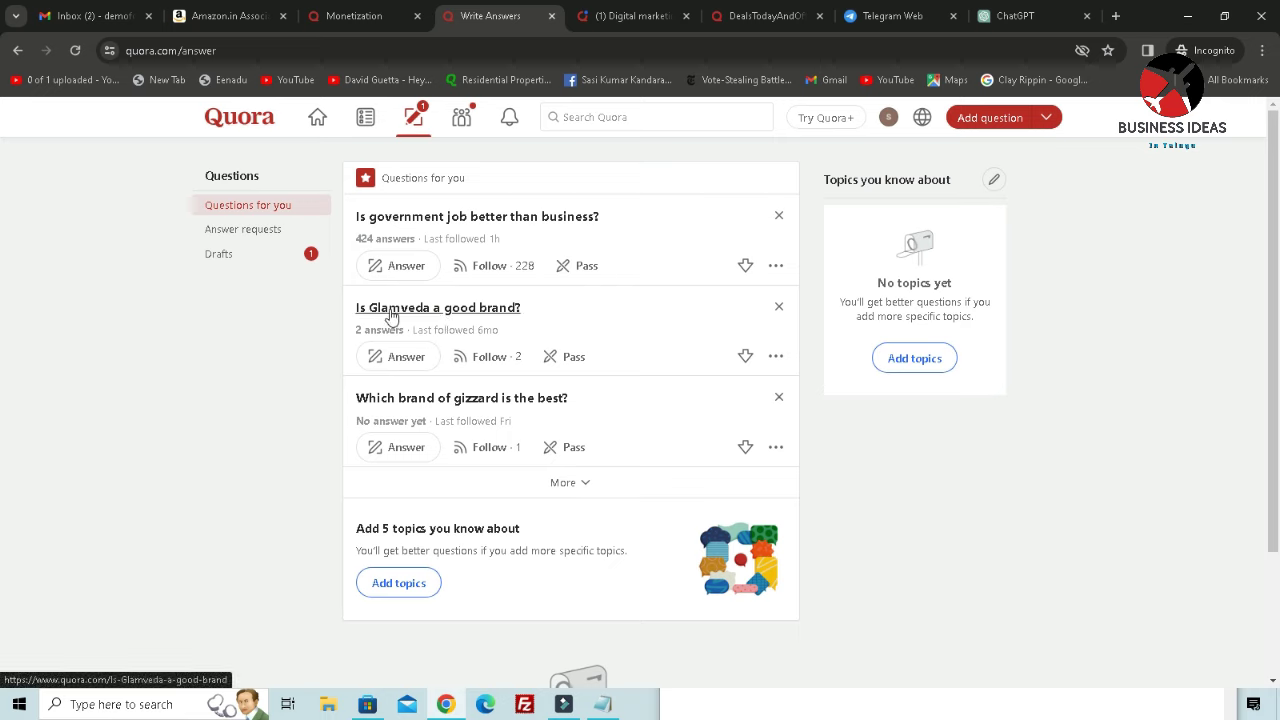
left_click_drag(360, 308, 535, 310)
key("ctrl+c")
left_click(1005, 16)
left_click(550, 636)
key("ctrl+v")
key("Return")
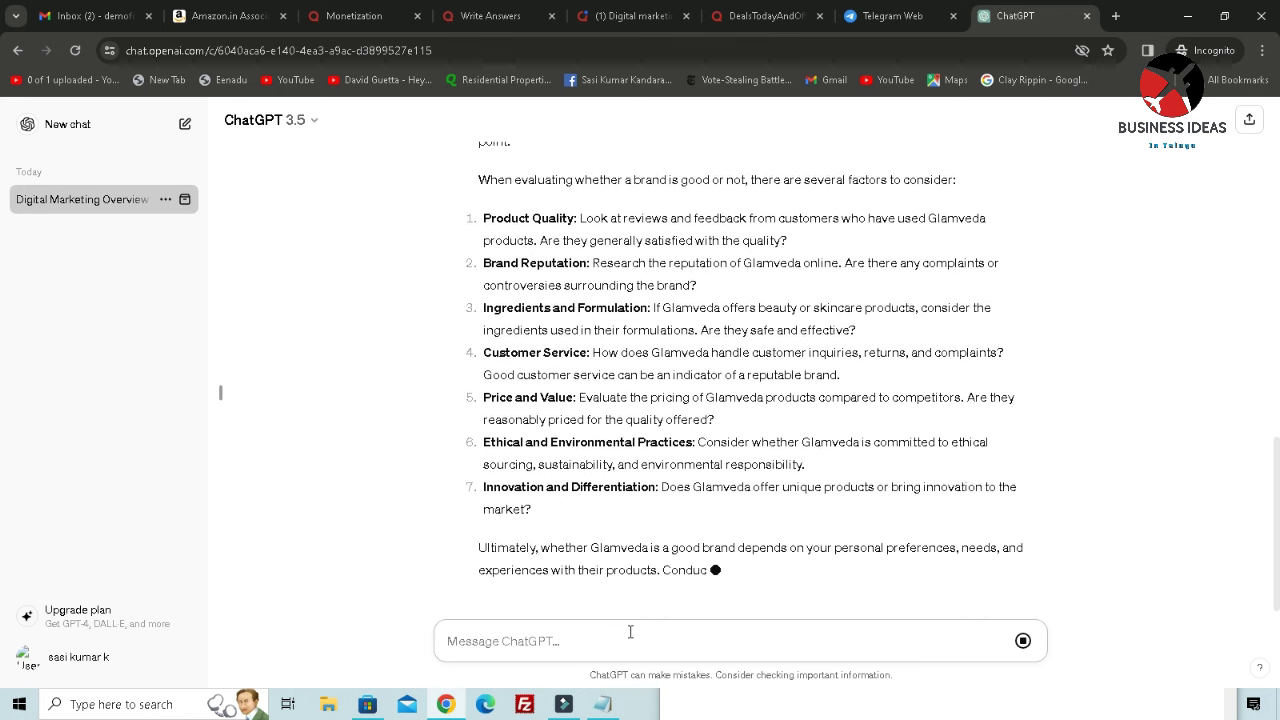
- Copy ChatGPT's complete answer to the Glamveda question
scroll(600, 575, "up", 4)
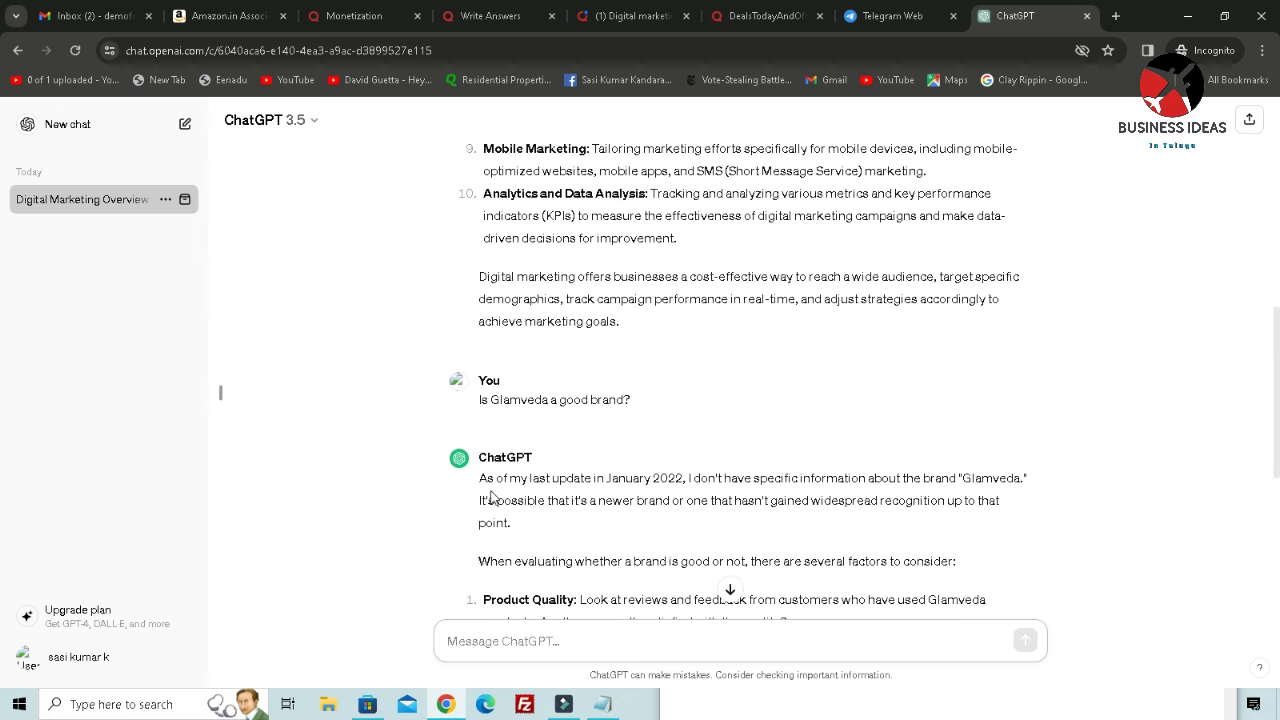
left_click_drag(483, 481, 797, 587)
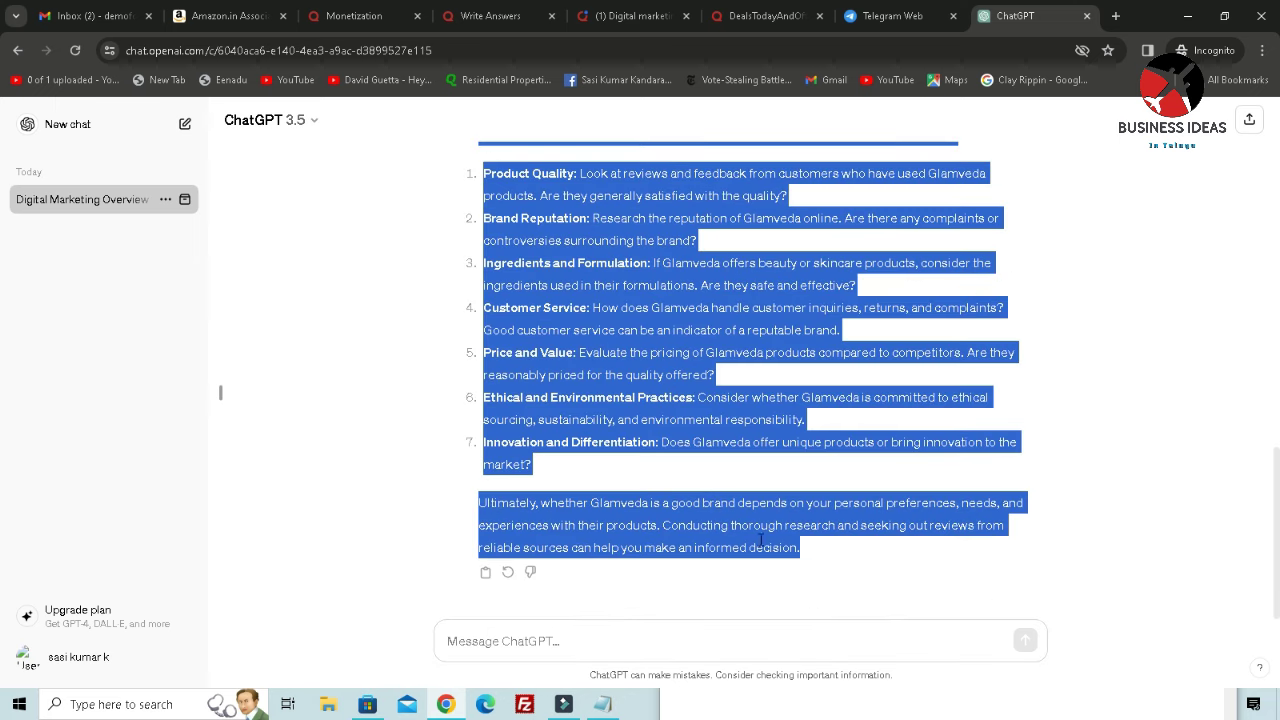
right_click(781, 547)
left_click(800, 368)
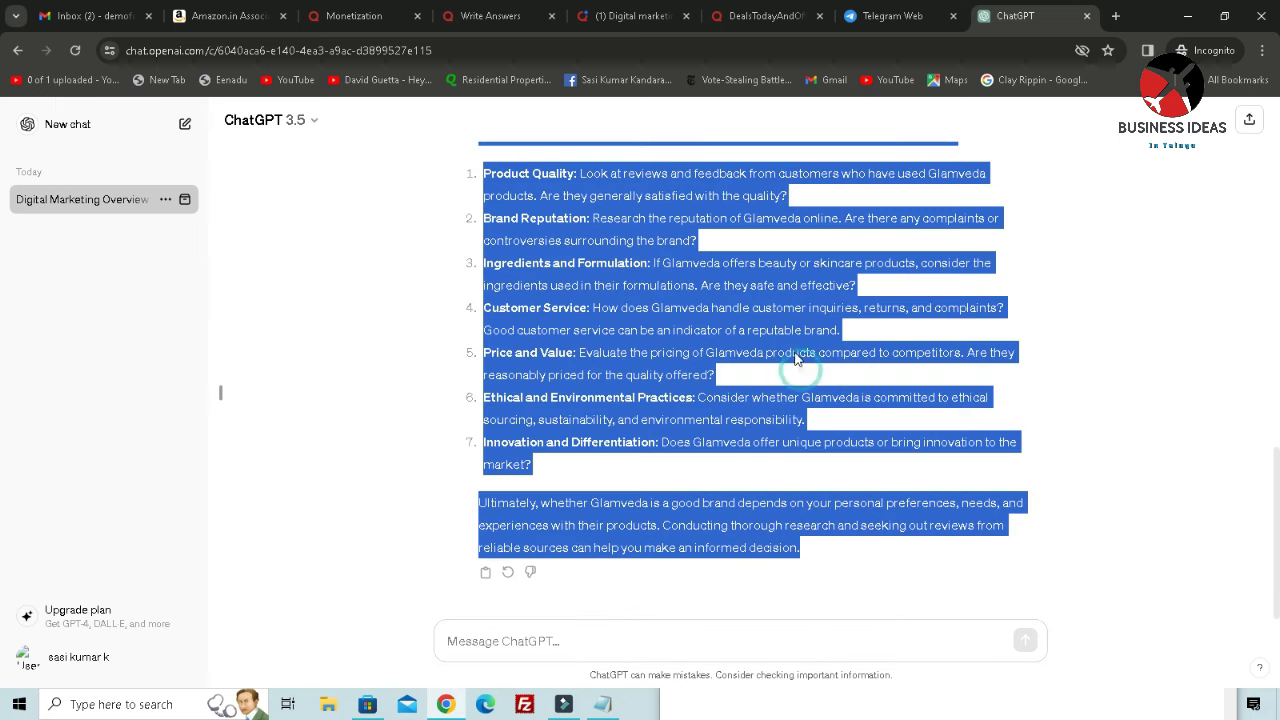
- Post the copied text on Quora as the answer to "Is Glamveda a good brand?" without adding a credential
left_click(658, 9)
left_click(490, 18)
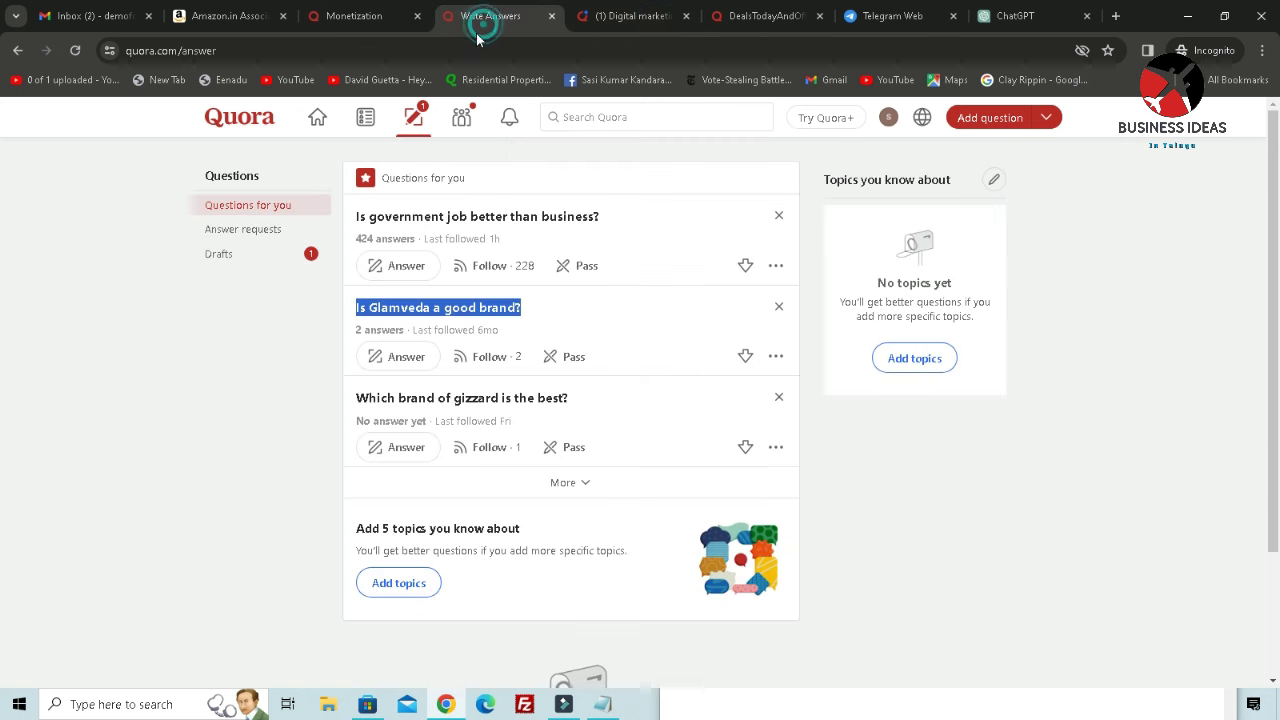
left_click(406, 358)
left_click(412, 337)
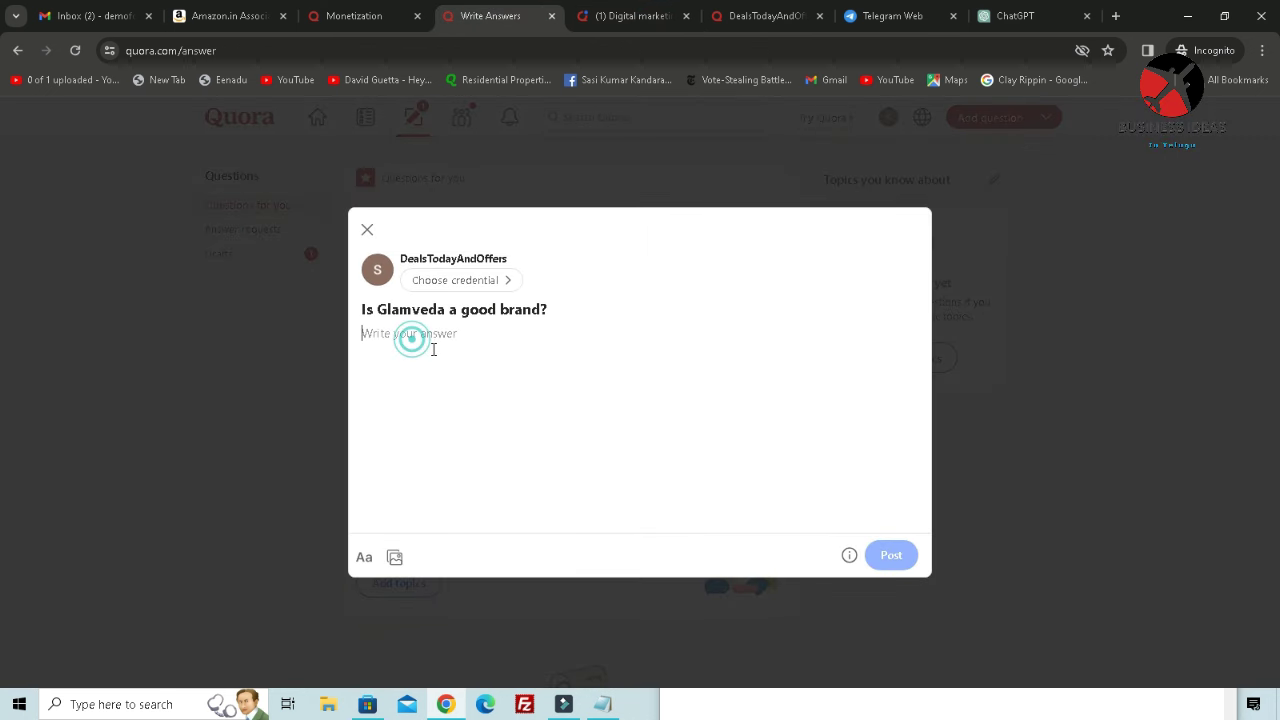
key("ctrl+v")
left_click(893, 612)
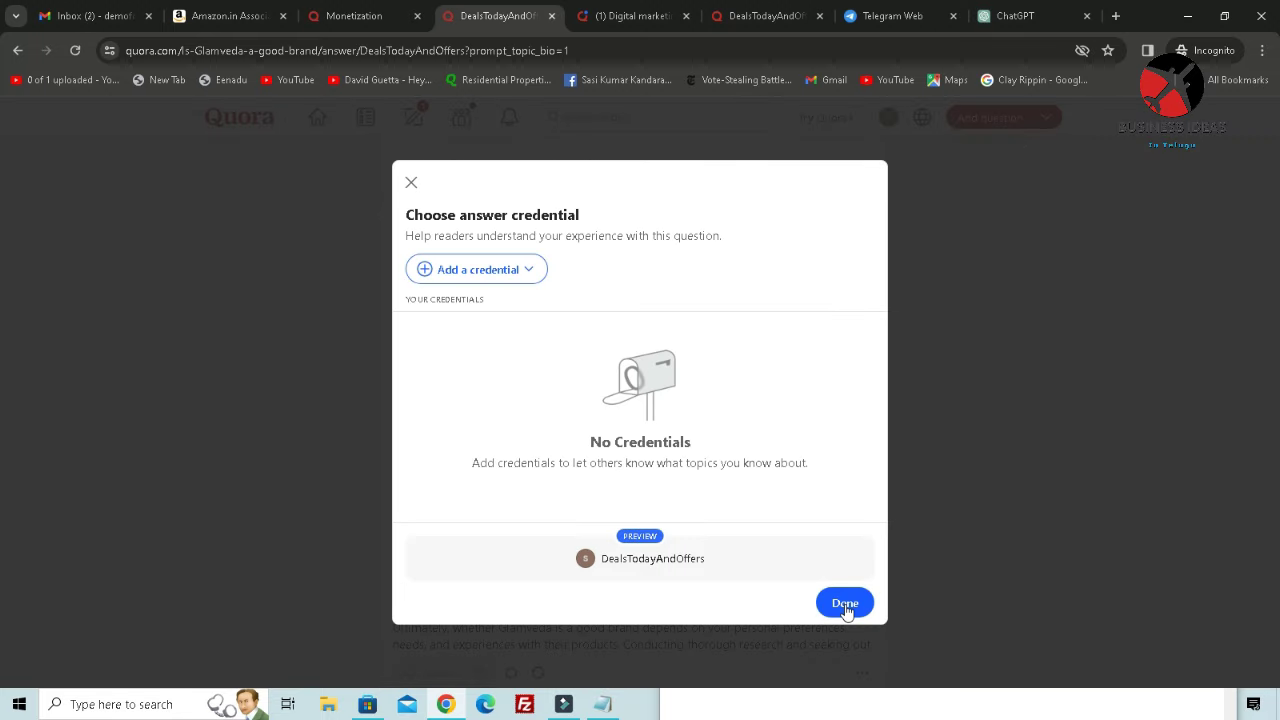
left_click(845, 604)
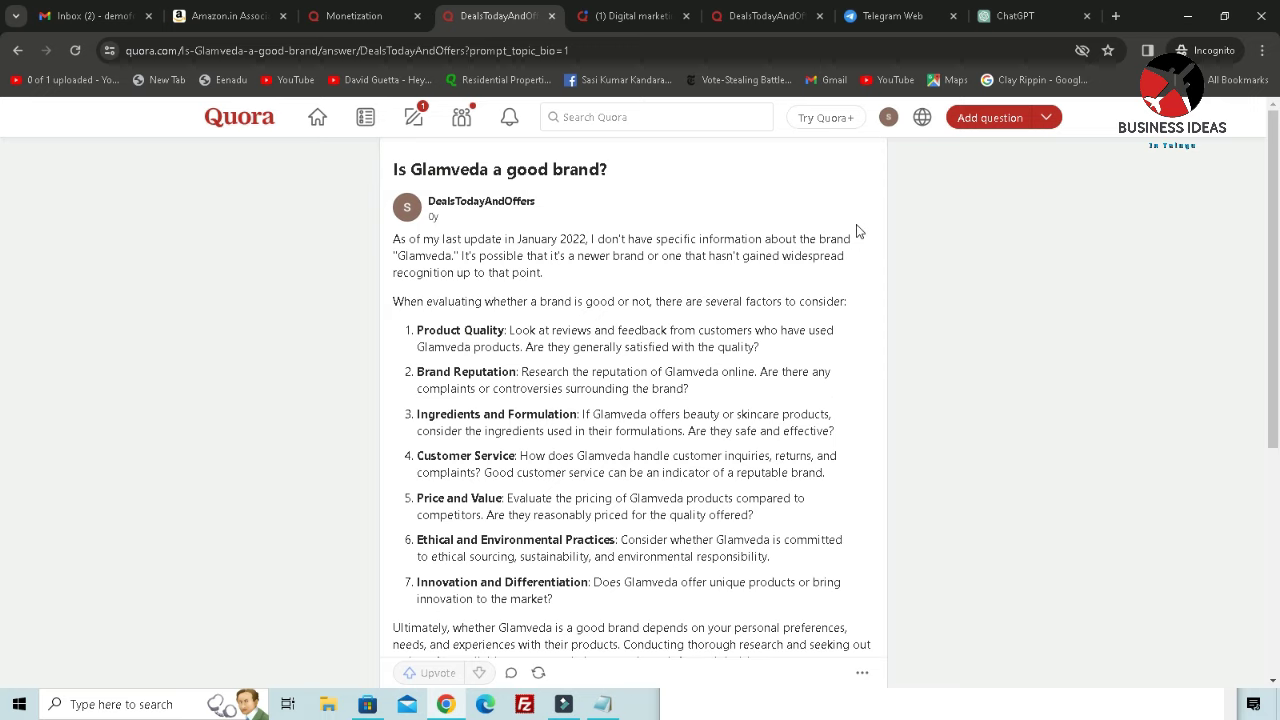
- Browse the Quora home feed, examining its posts, suggested questions, upvotes and advertisements
left_click(317, 119)
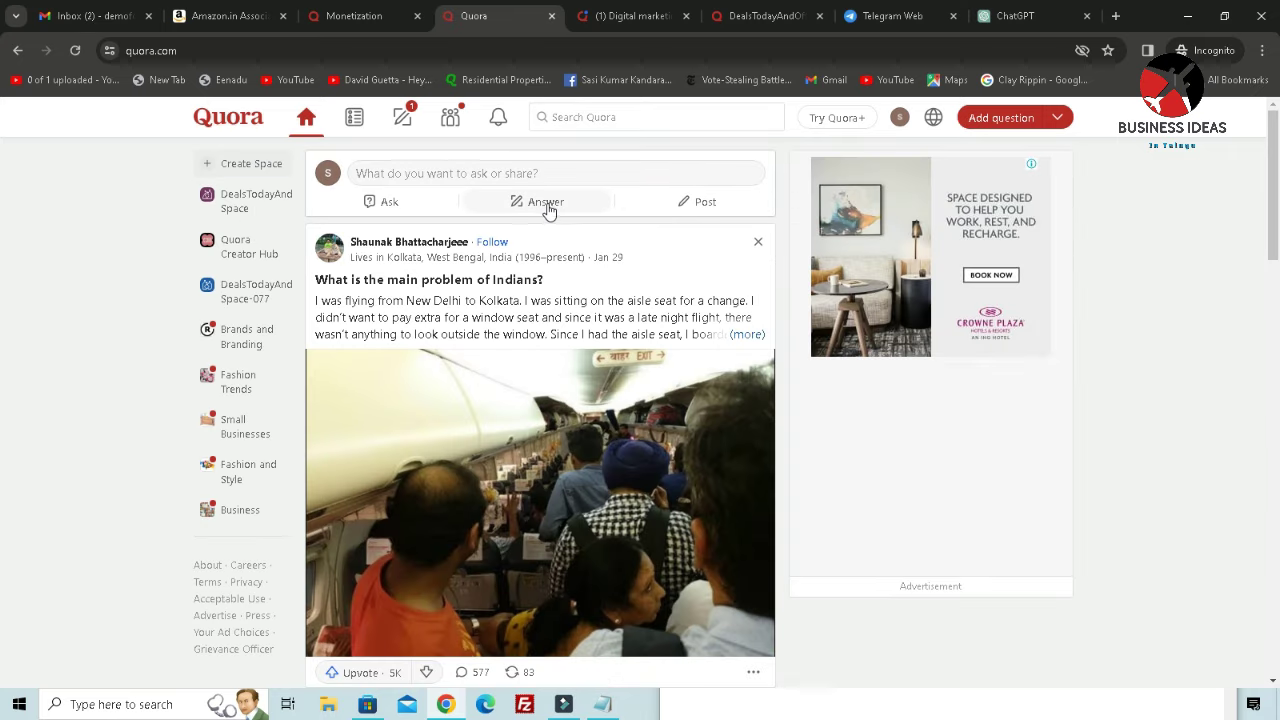
scroll(641, 249, "down", 4)
scroll(641, 249, "down", 6)
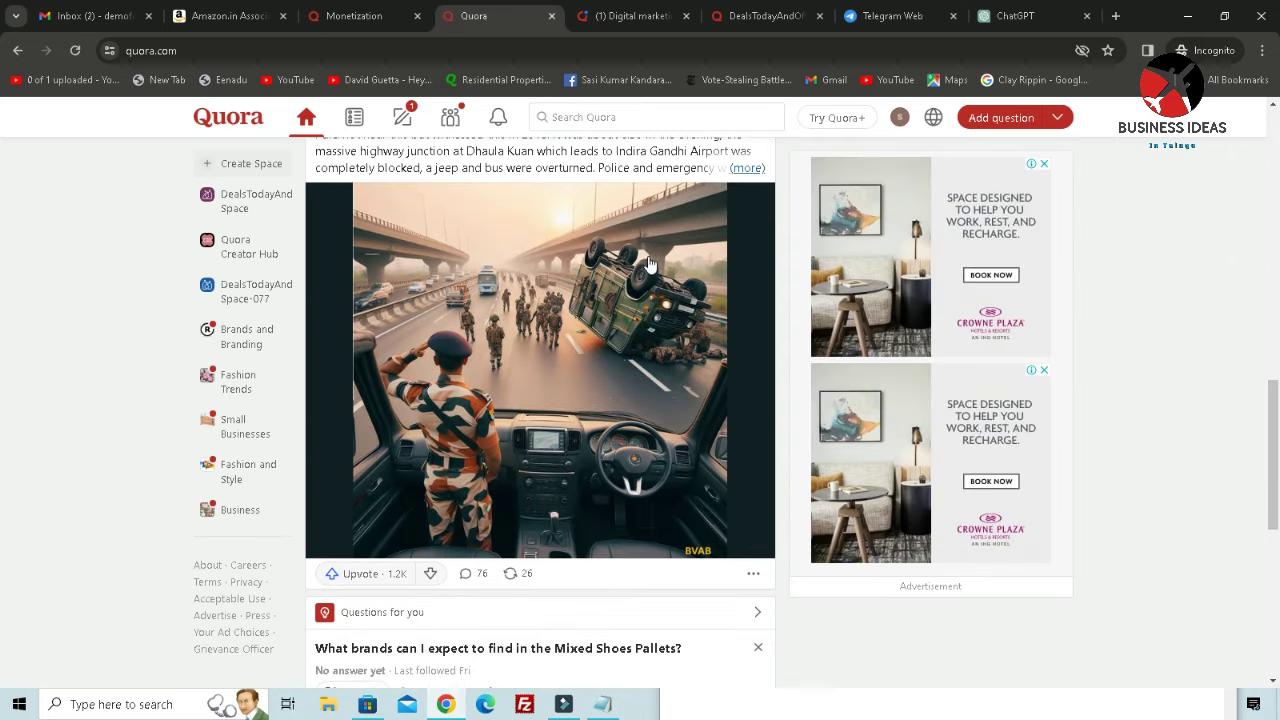
scroll(650, 265, "down", 2)
scroll(420, 392, "down", 2)
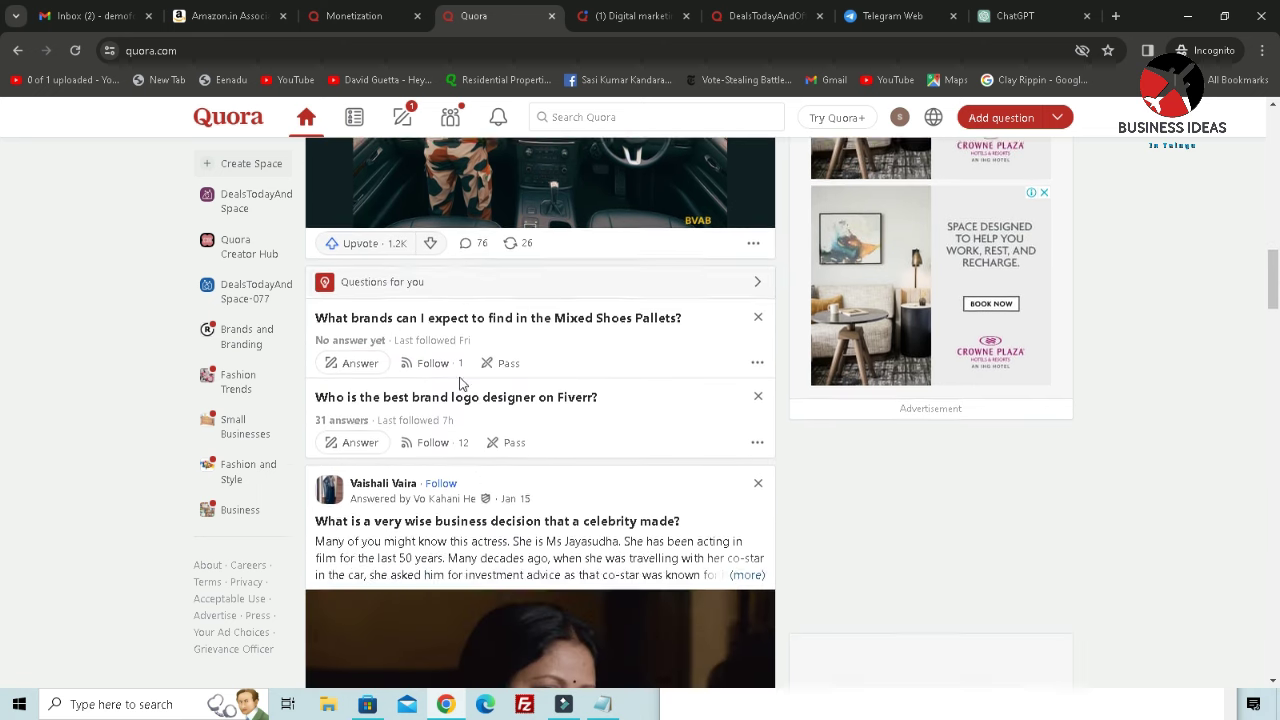
scroll(594, 358, "down", 5)
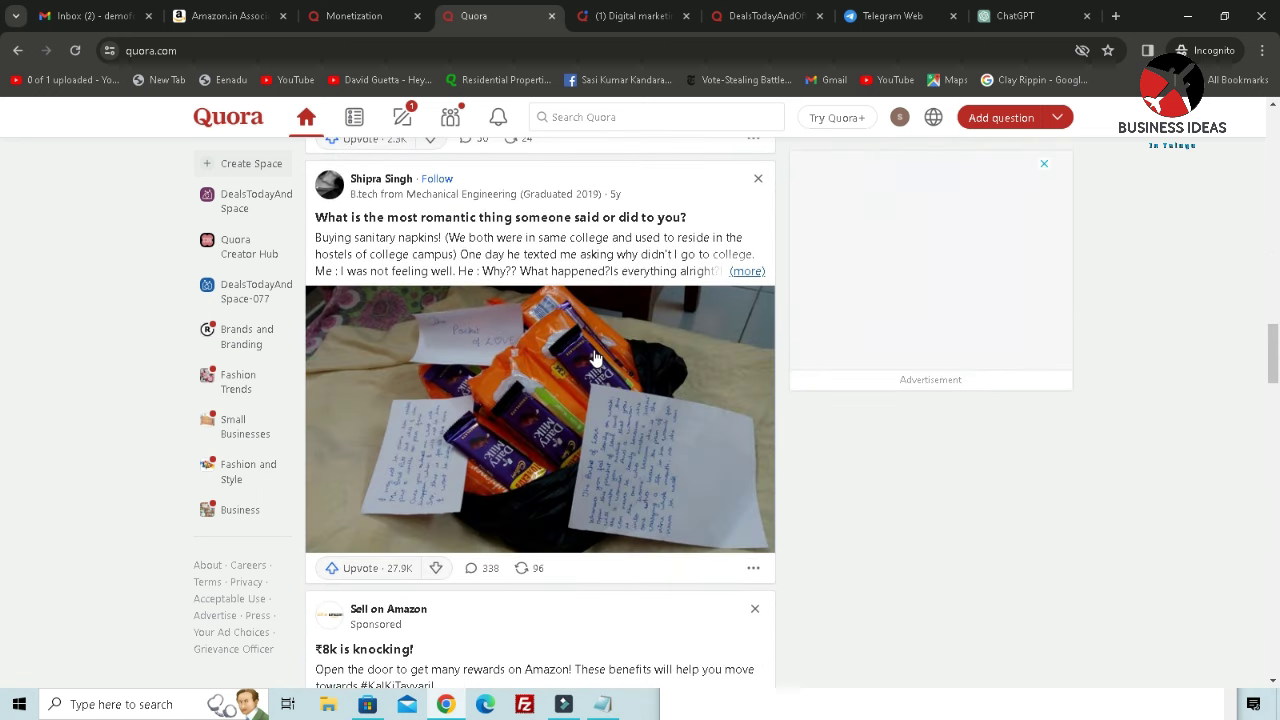
scroll(594, 358, "down", 2)
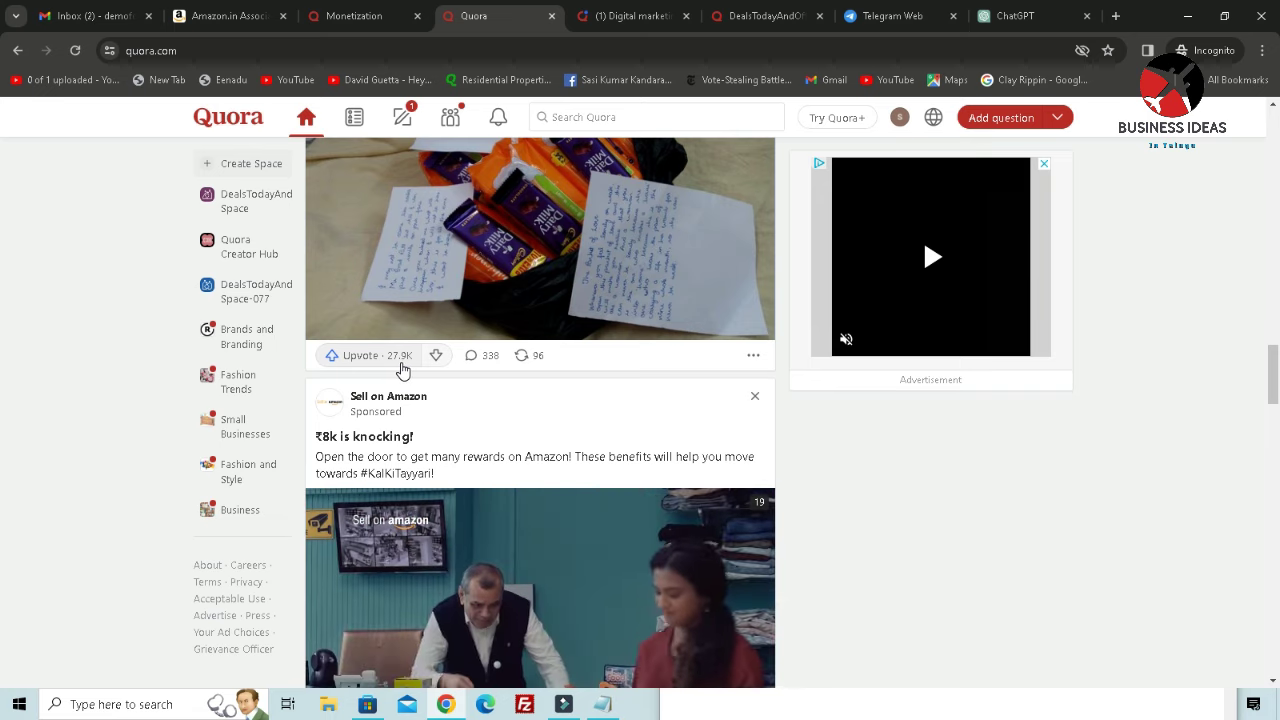
scroll(401, 370, "down", 2)
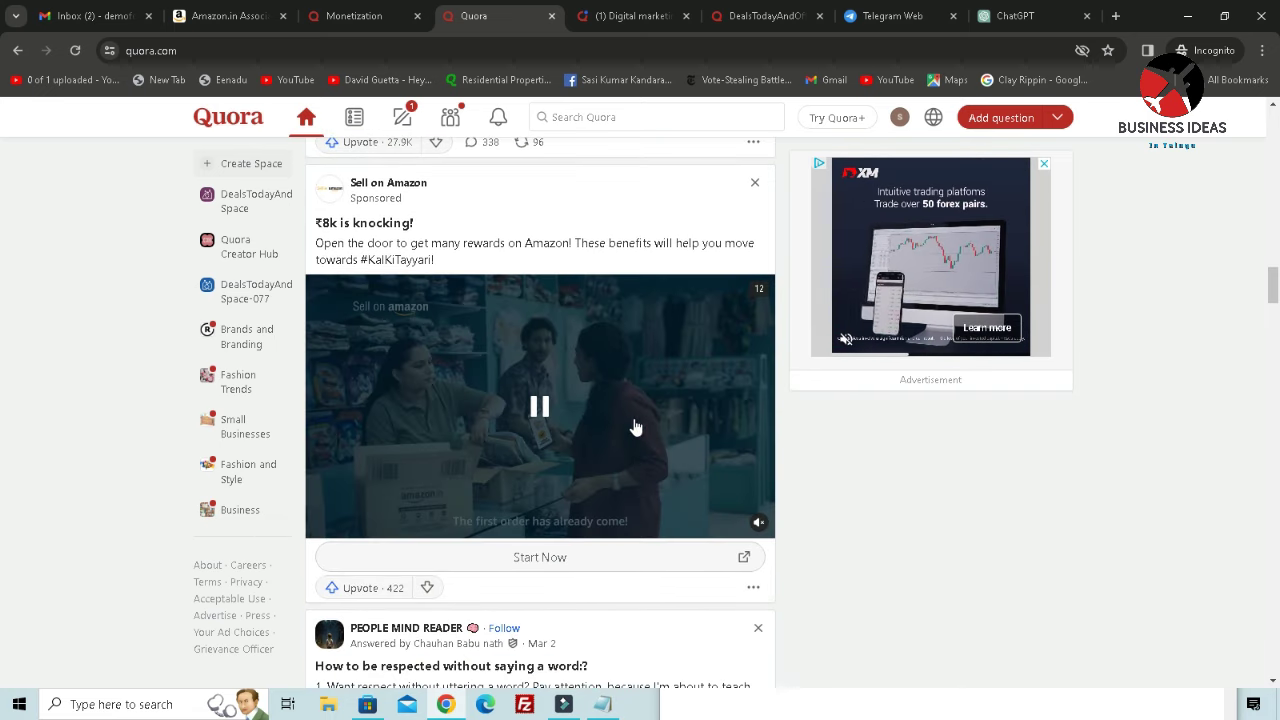
scroll(637, 427, "down", 20)
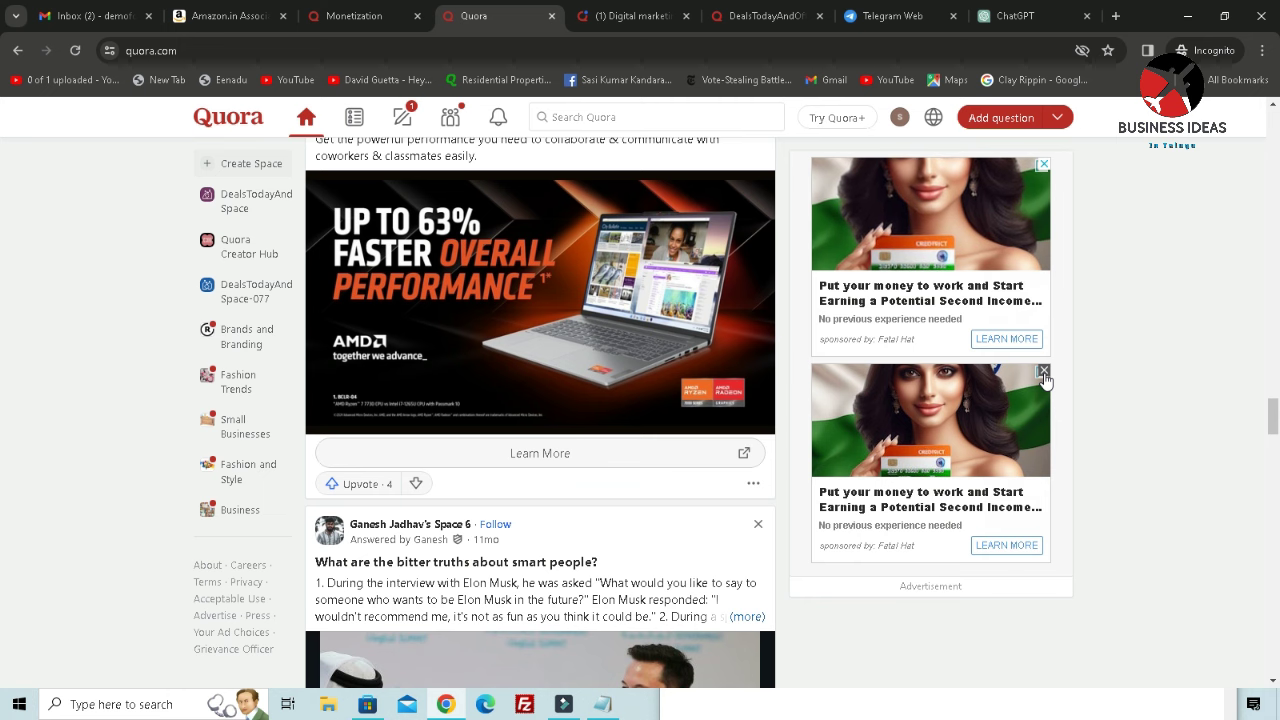
scroll(1044, 378, "up", 15)
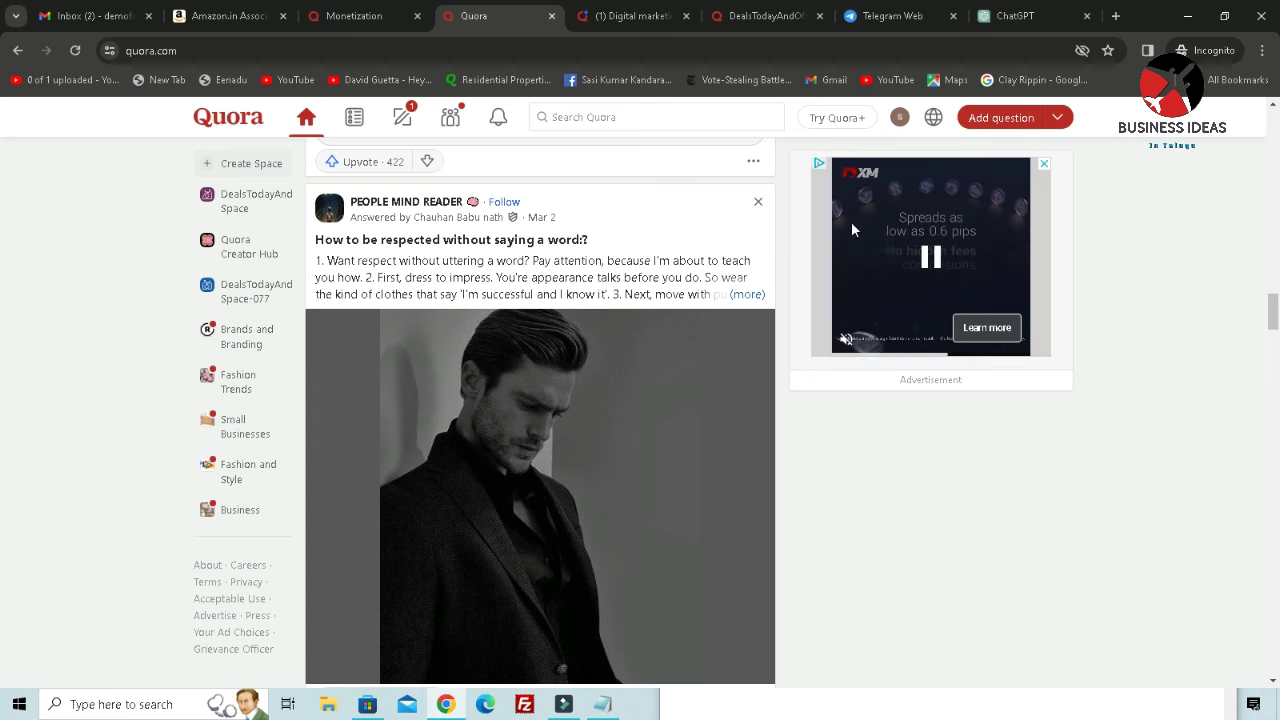
scroll(531, 174, "up", 5)
scroll(737, 380, "up", 10)
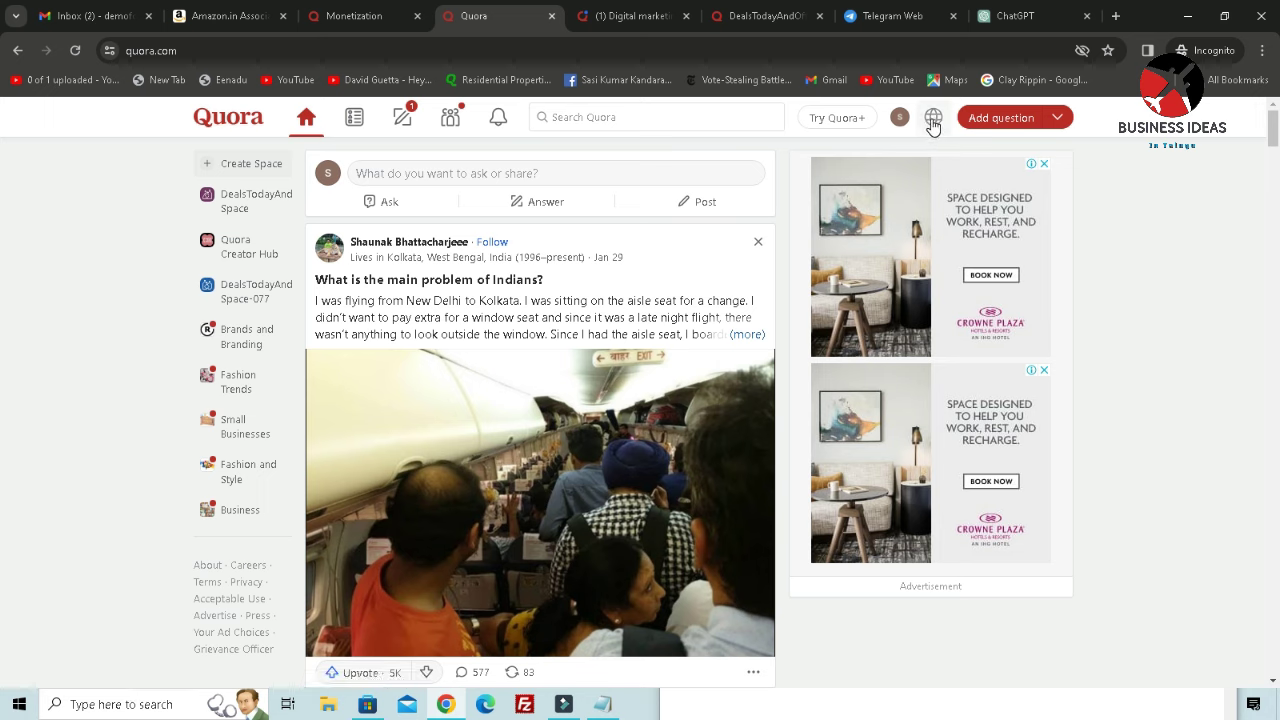
- Open the account's content and stats page and examine the views of the Glamveda answer and the digital marketing post
left_click(900, 118)
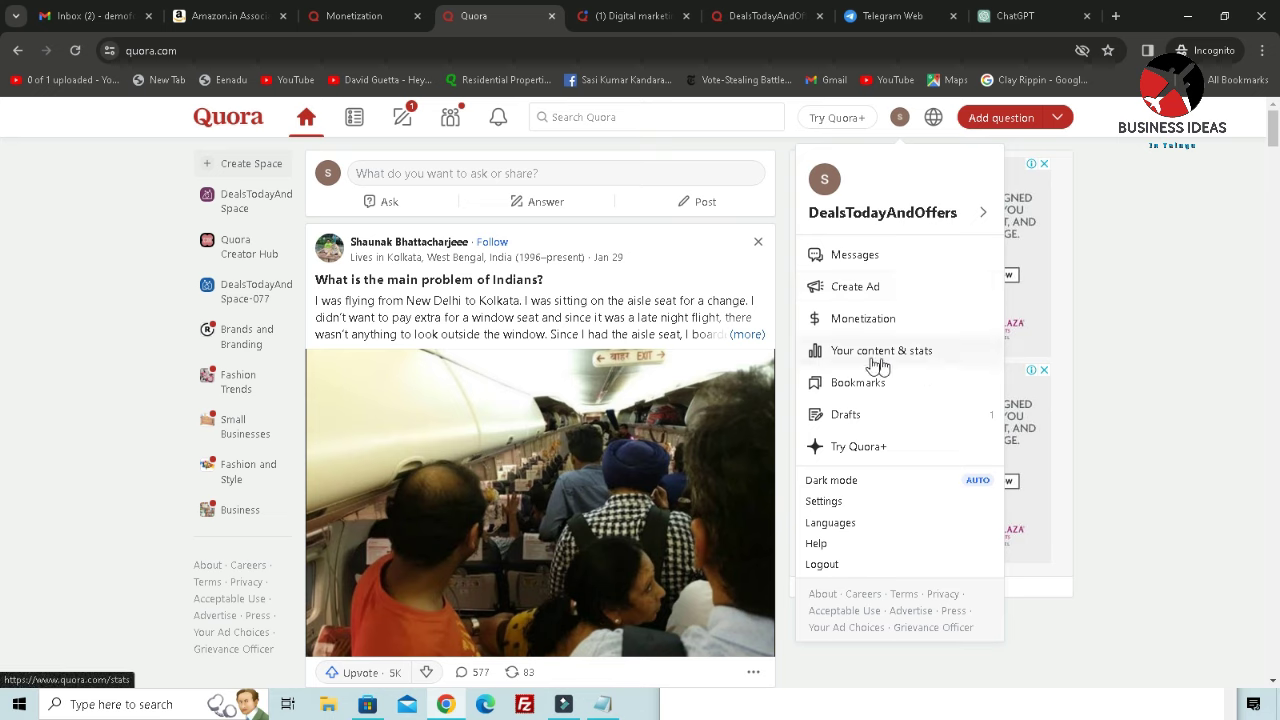
left_click(1176, 287)
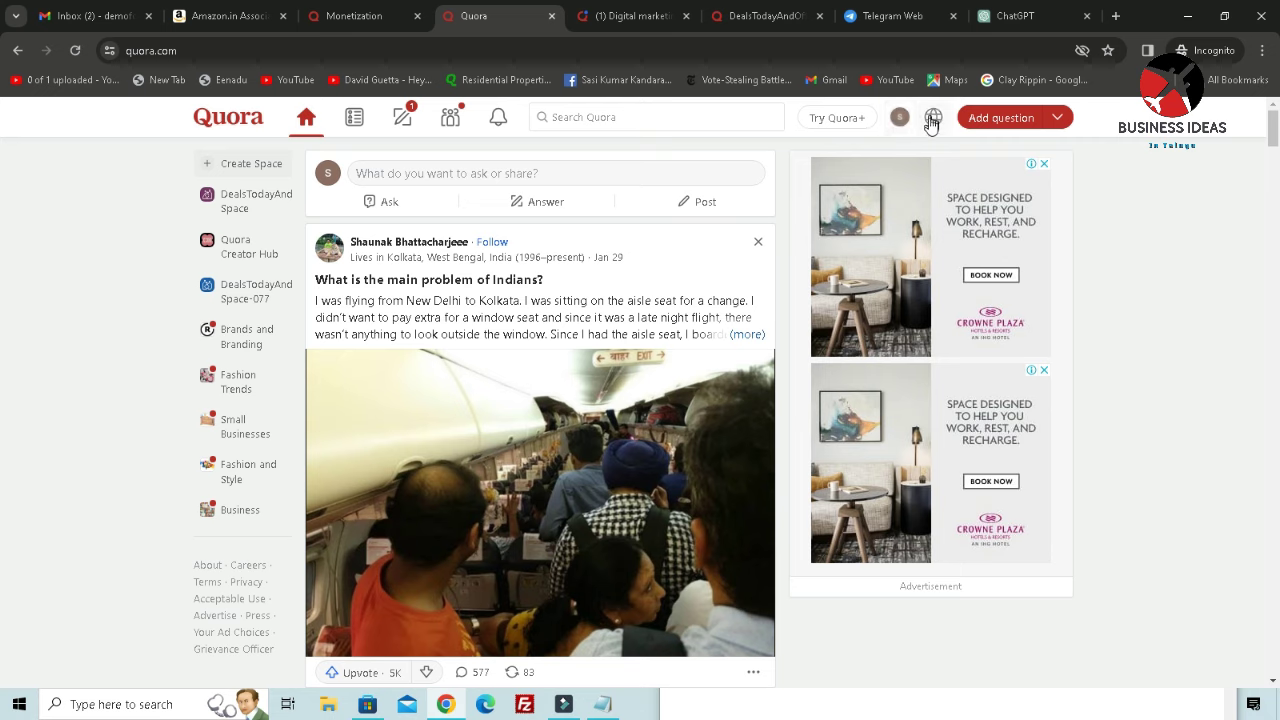
left_click(900, 117)
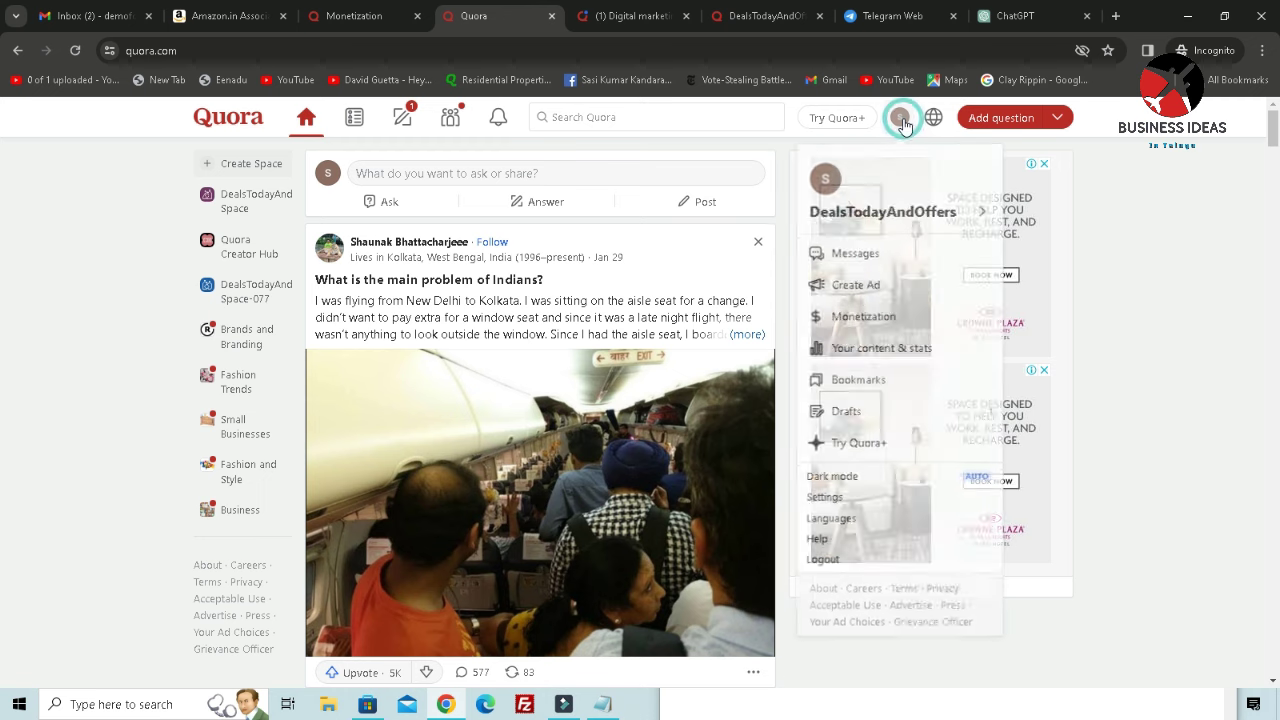
left_click(850, 355)
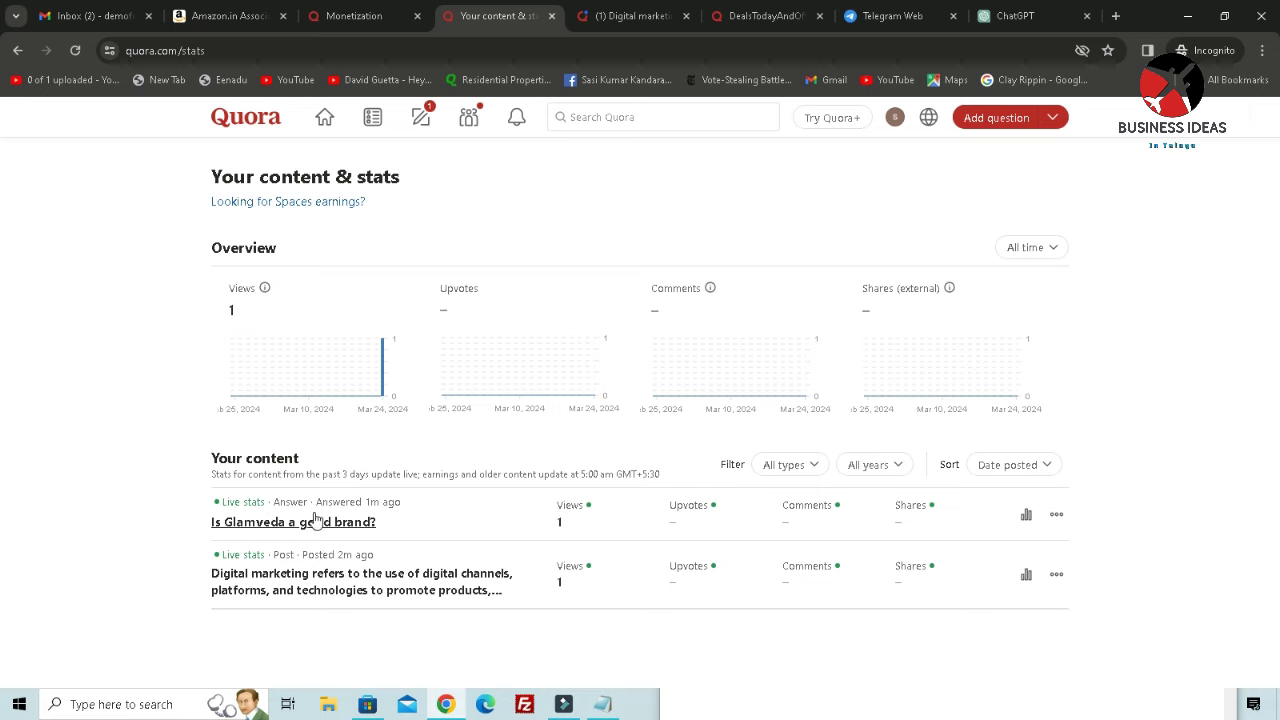
left_click_drag(316, 502, 357, 502)
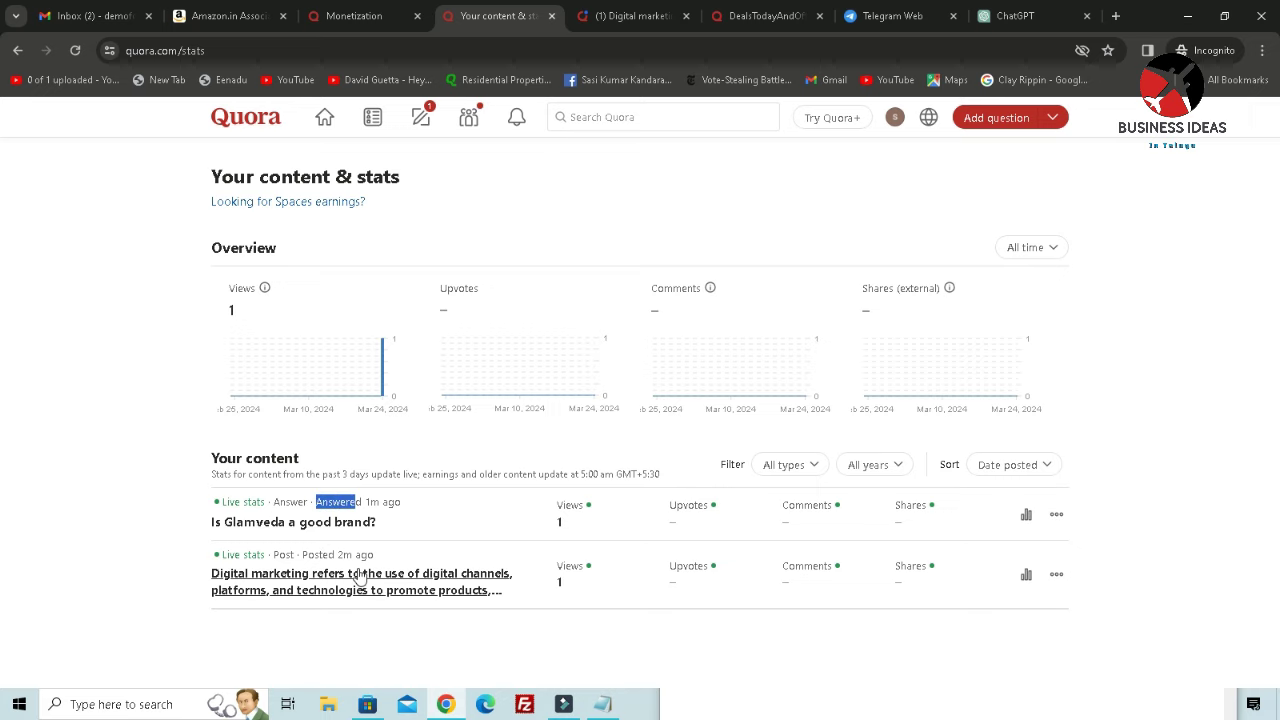
double_click(310, 554)
left_click(405, 650)
mouse_move(561, 582)
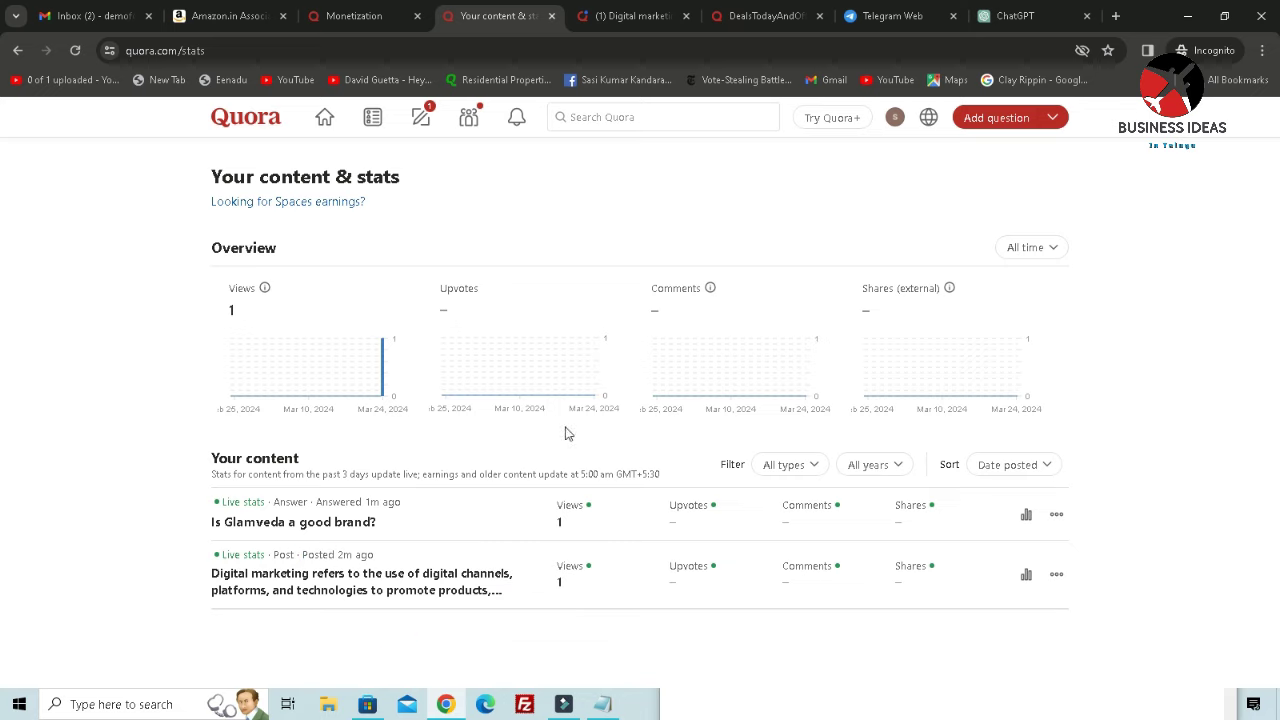
- Return to the Quora home feed and switch to the Amazon Associates account page
left_click(895, 117)
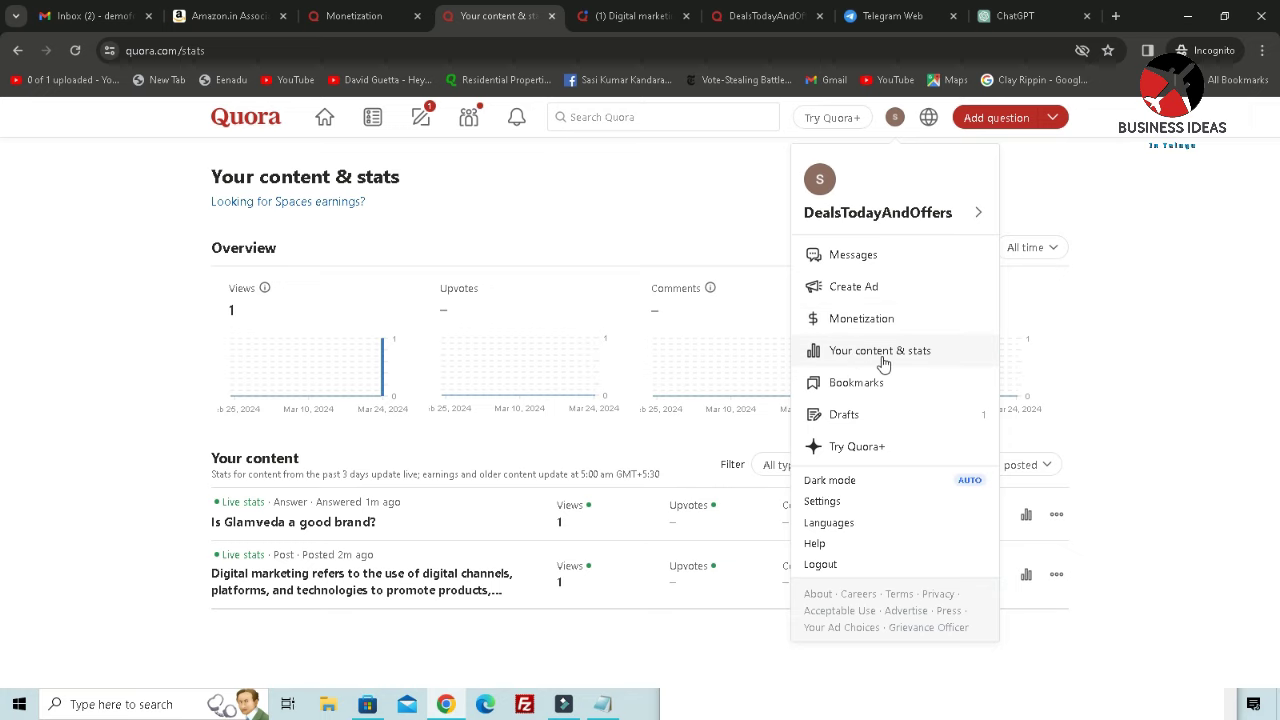
left_click(325, 120)
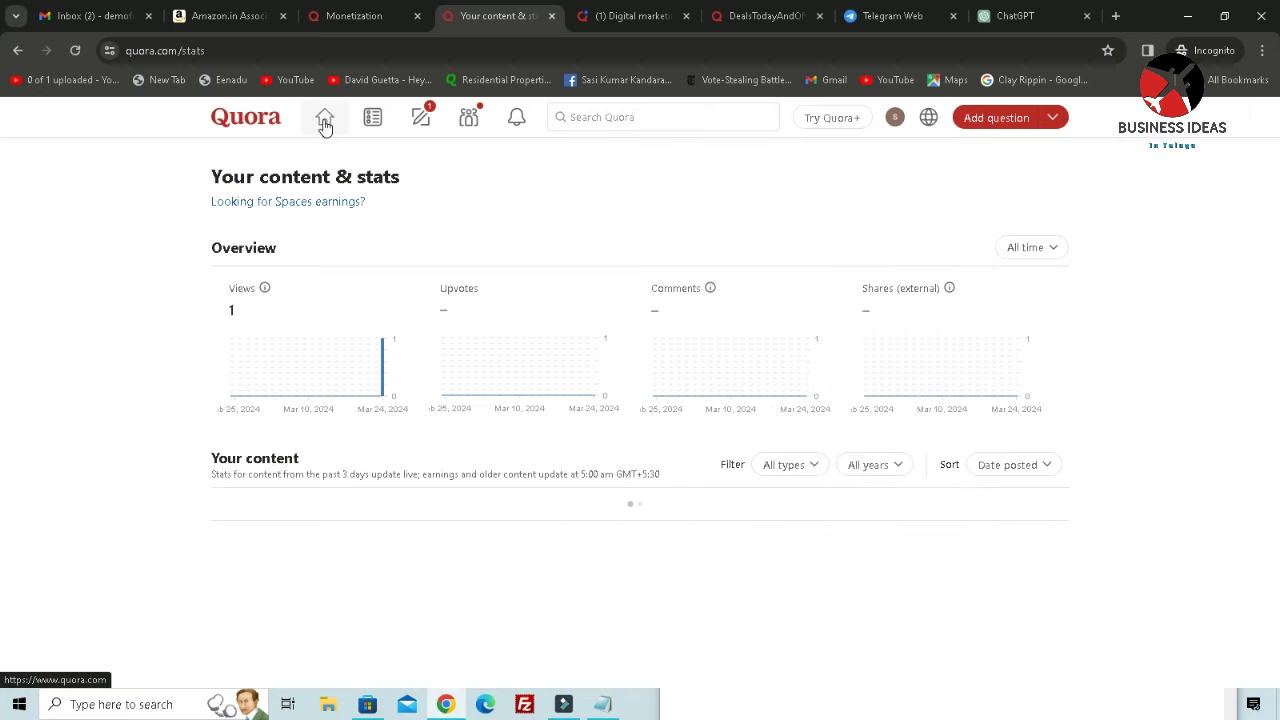
left_click(325, 120)
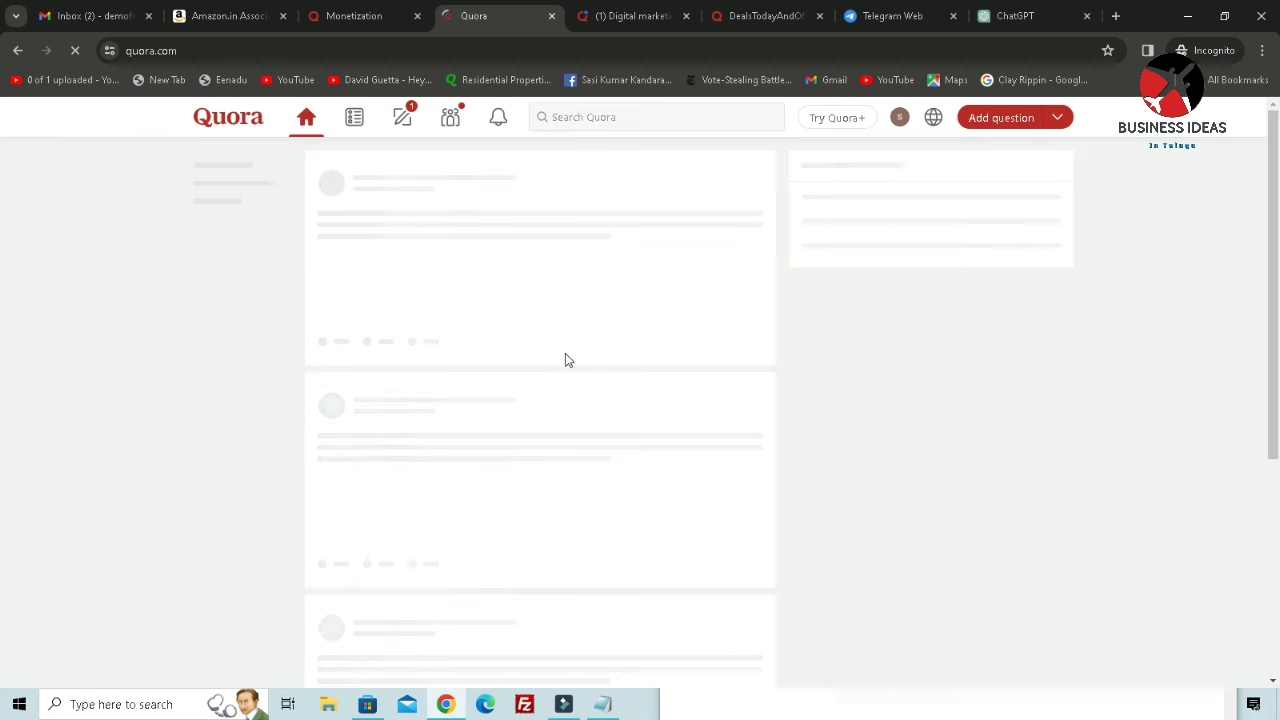
left_click(229, 18)
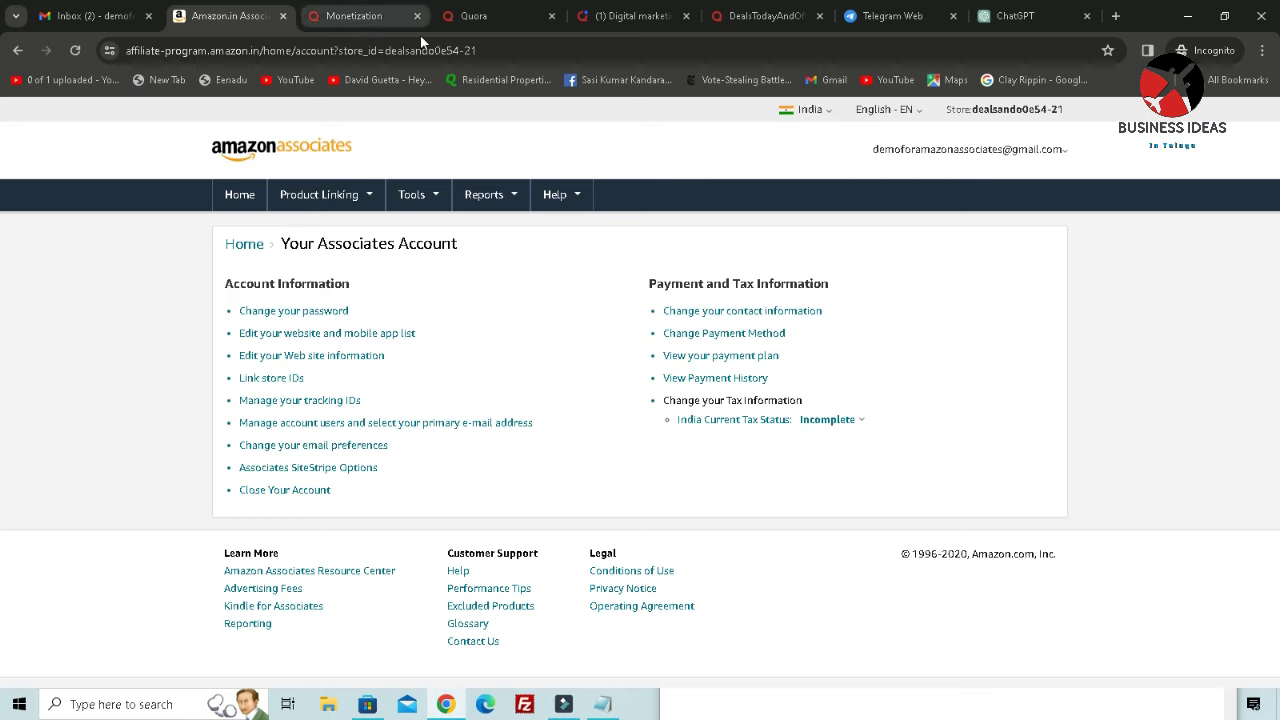
- Open the amazon.in storefront in a new browser tab, alongside the Amazon Associates account page
left_click(1116, 16)
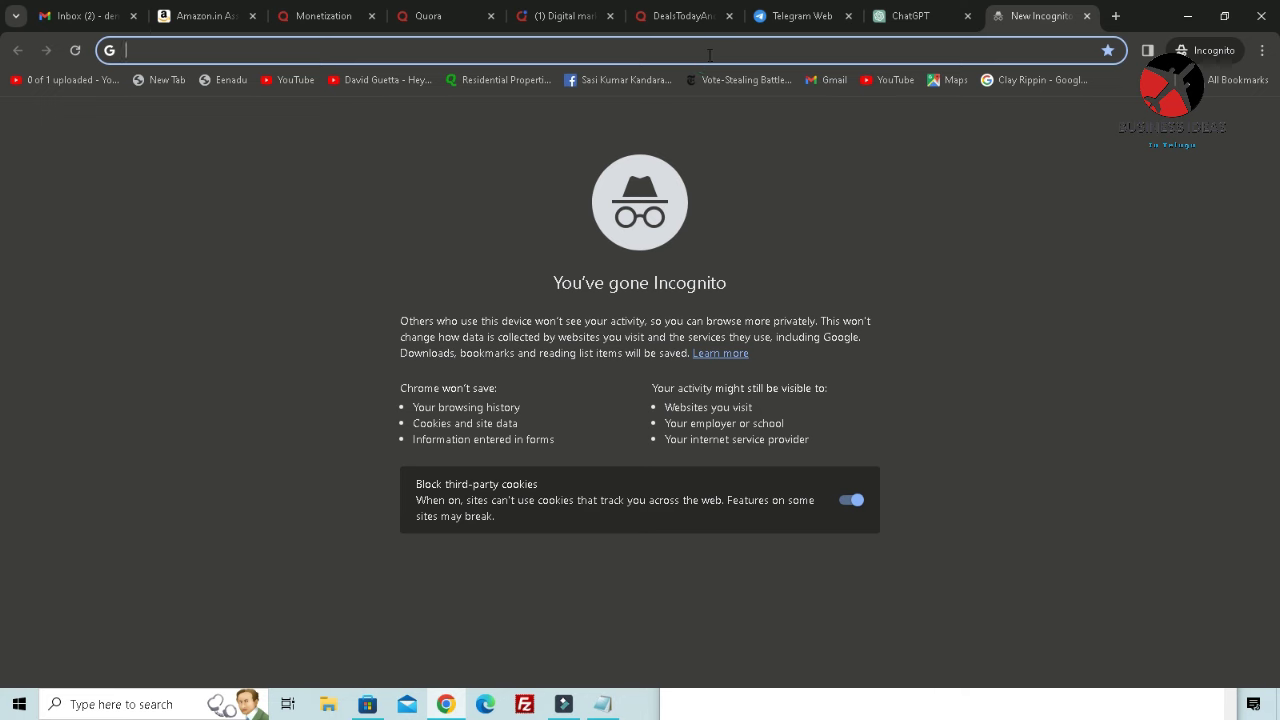
type("amz")
key("BackSpace")
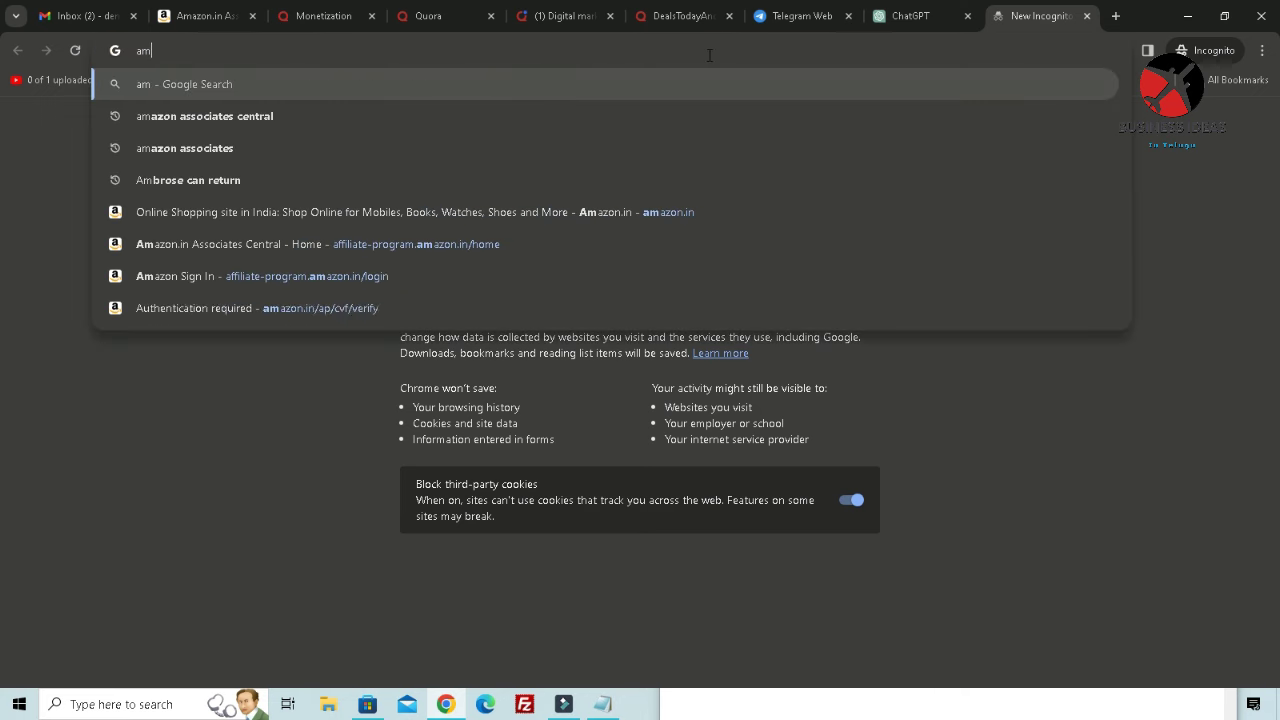
type("a")
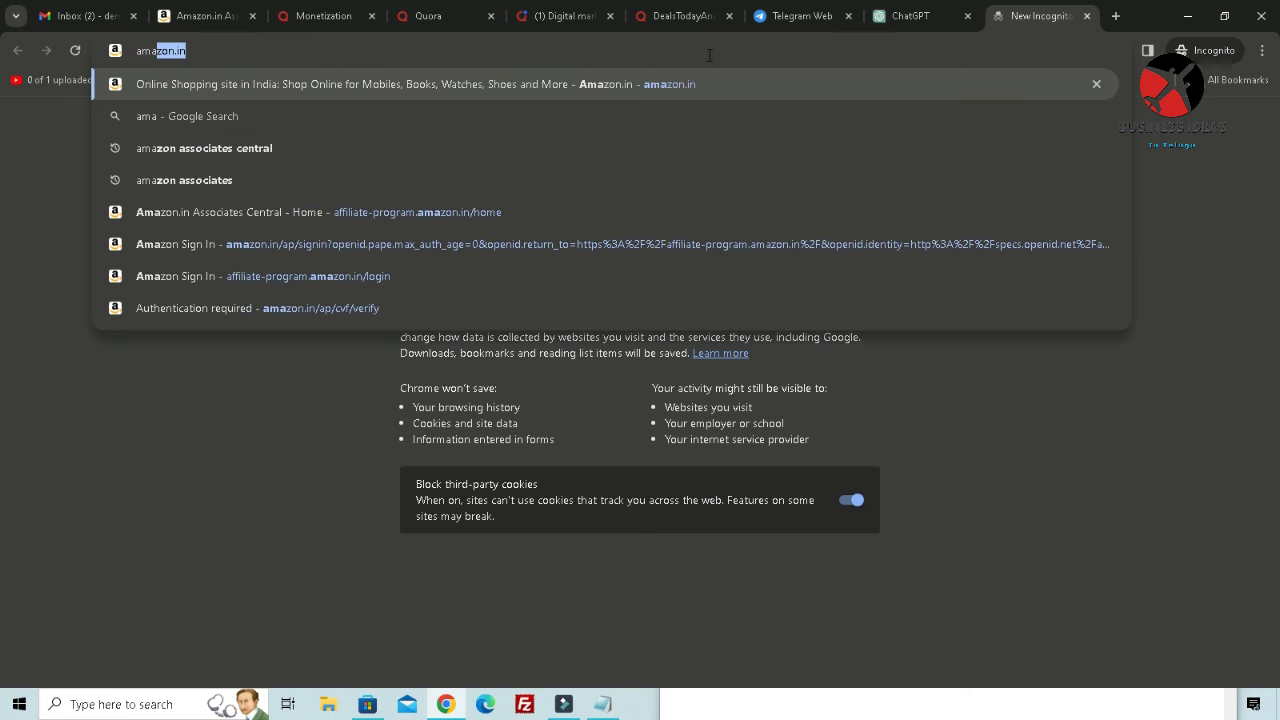
key("Return")
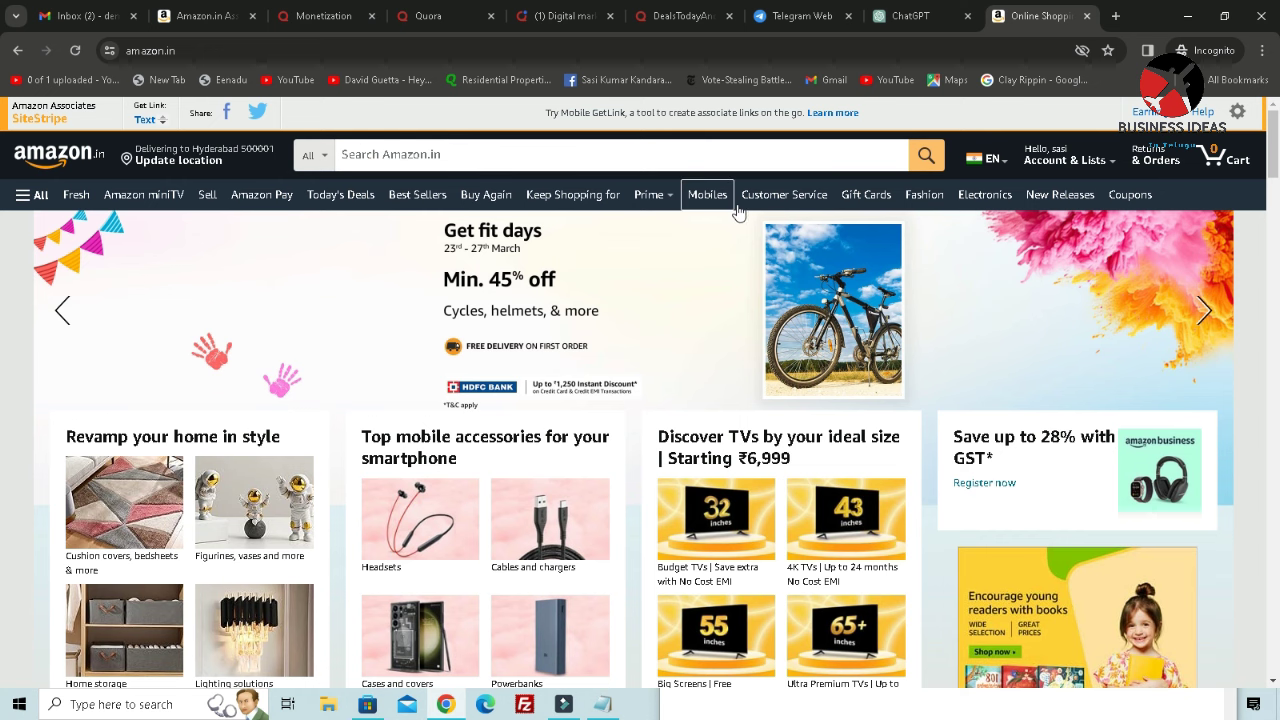
left_click(187, 17)
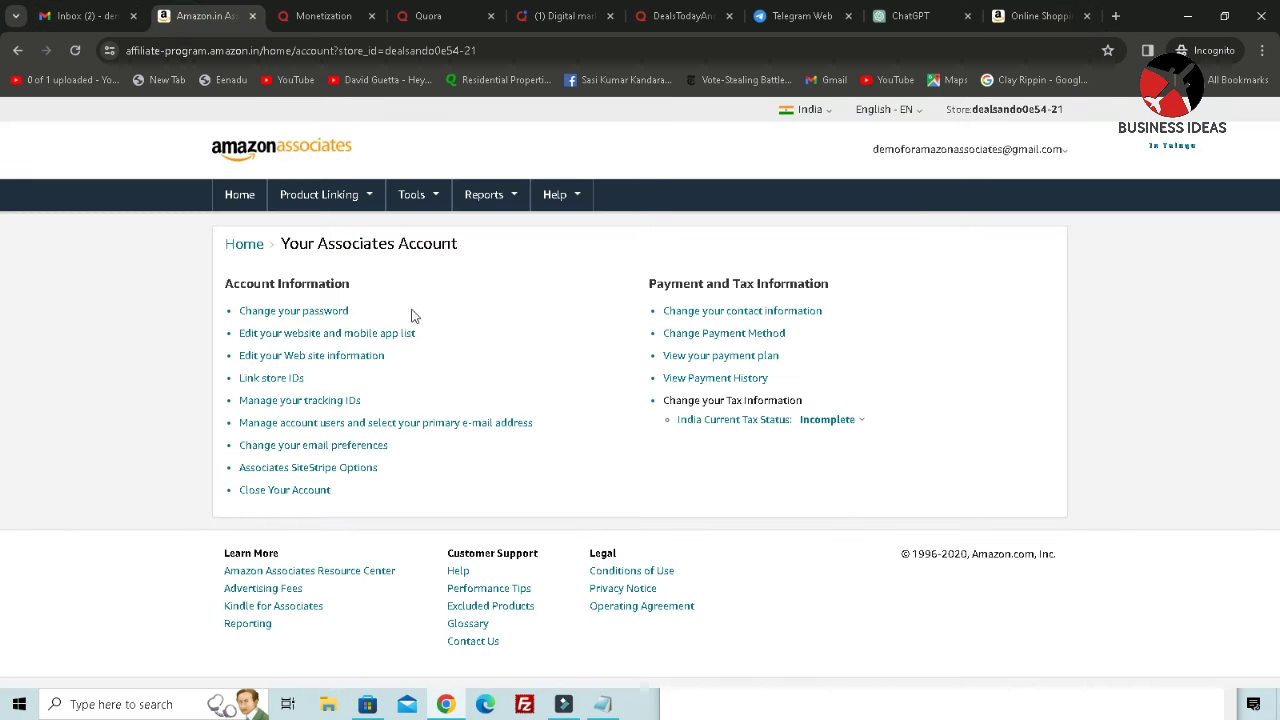
left_click(1050, 16)
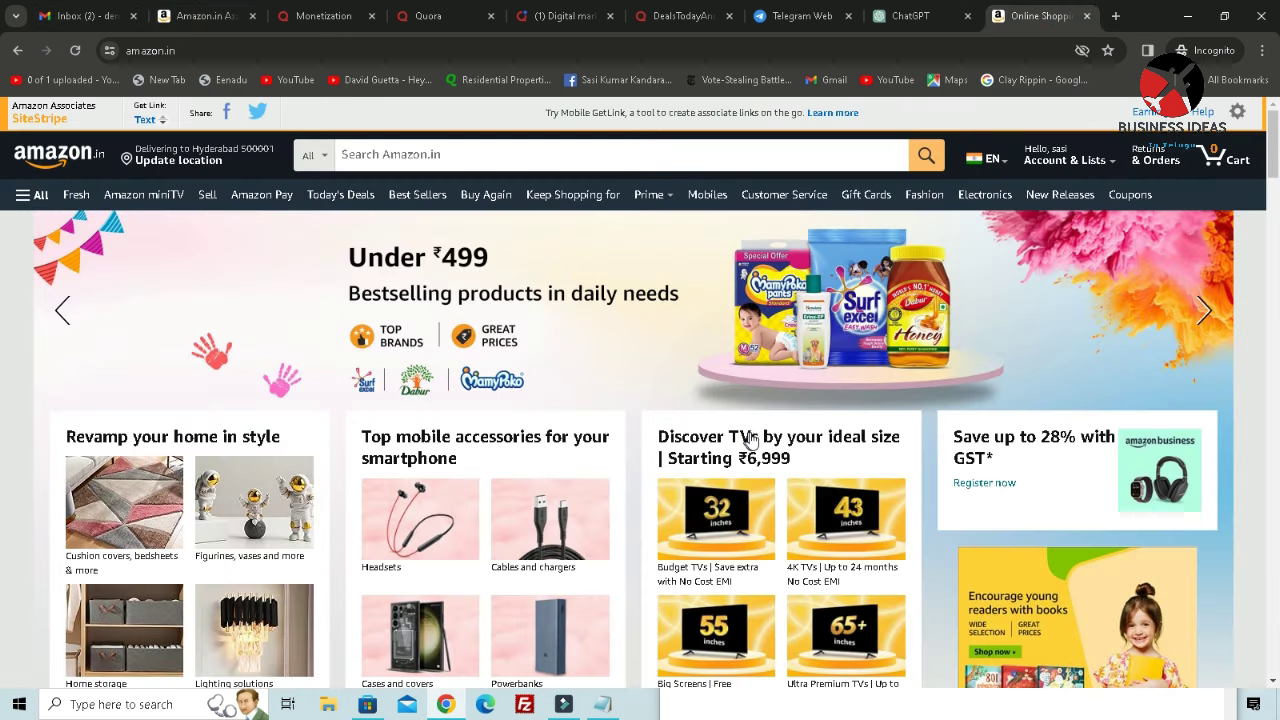
- Show all of Today's Deals on Amazon and filter them to discounts of 70% off or more
scroll(764, 436, "down", 5)
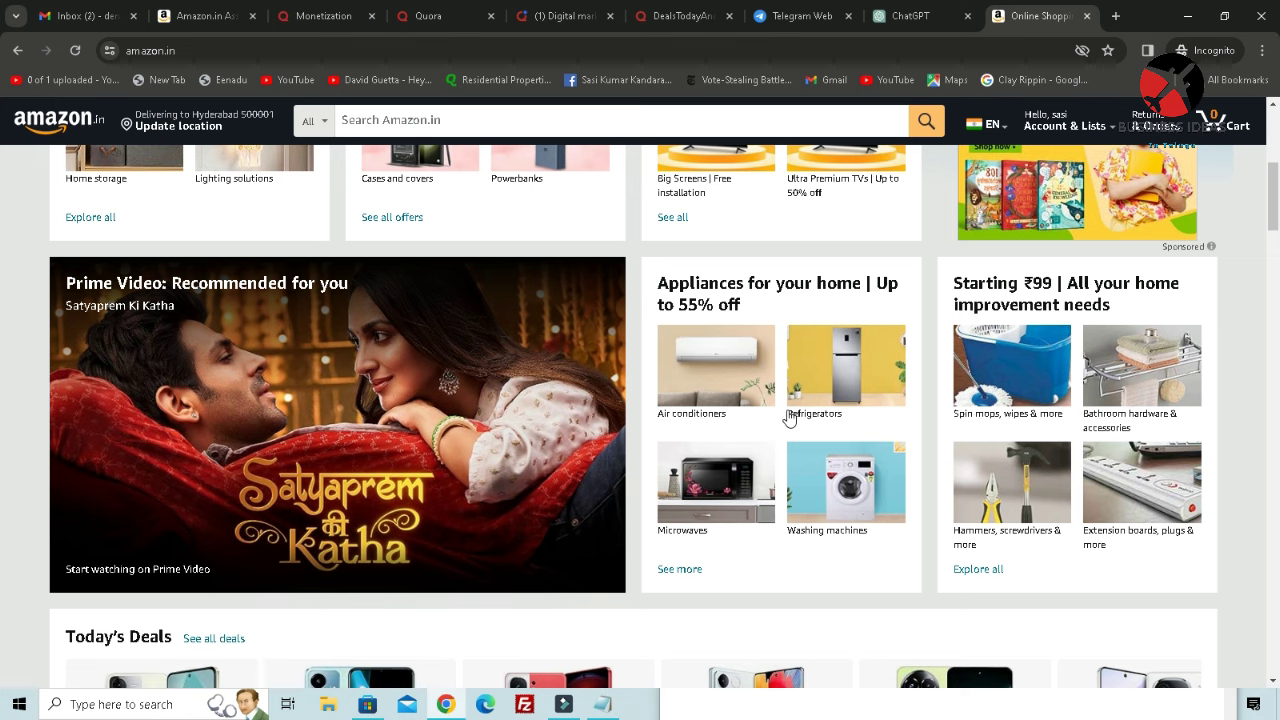
scroll(717, 414, "down", 3)
scroll(717, 414, "down", 2)
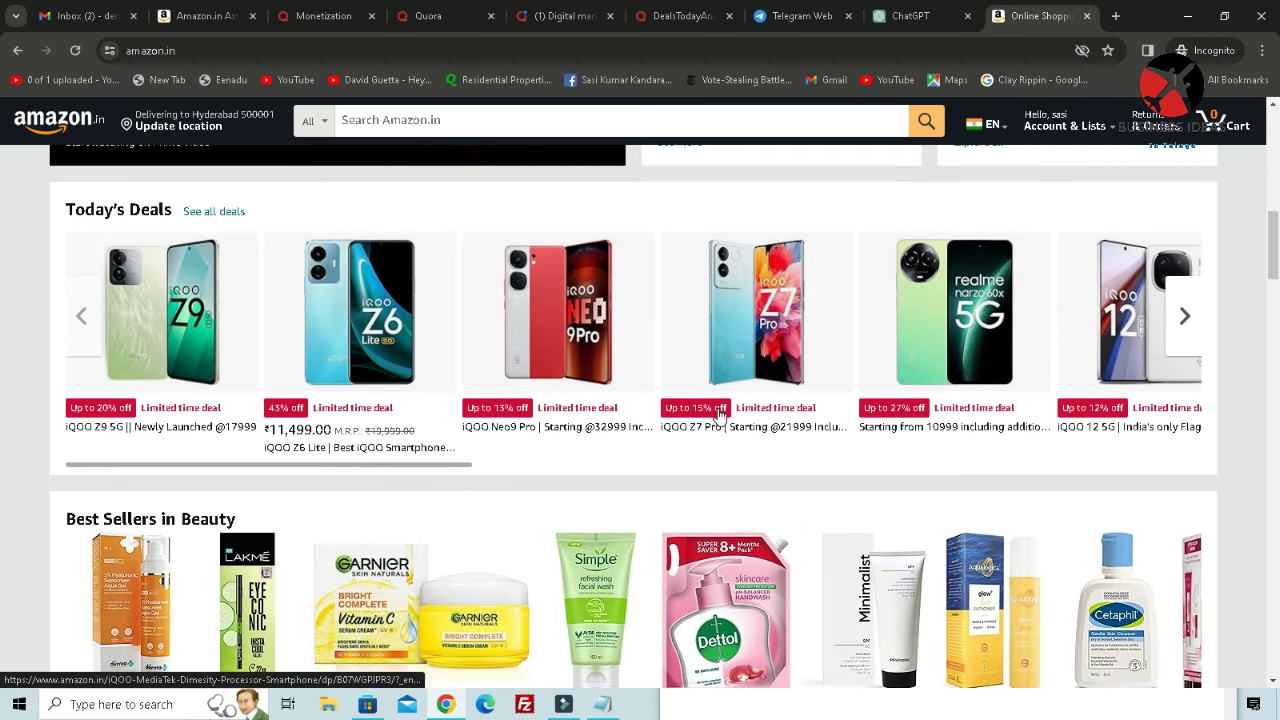
left_click(234, 216)
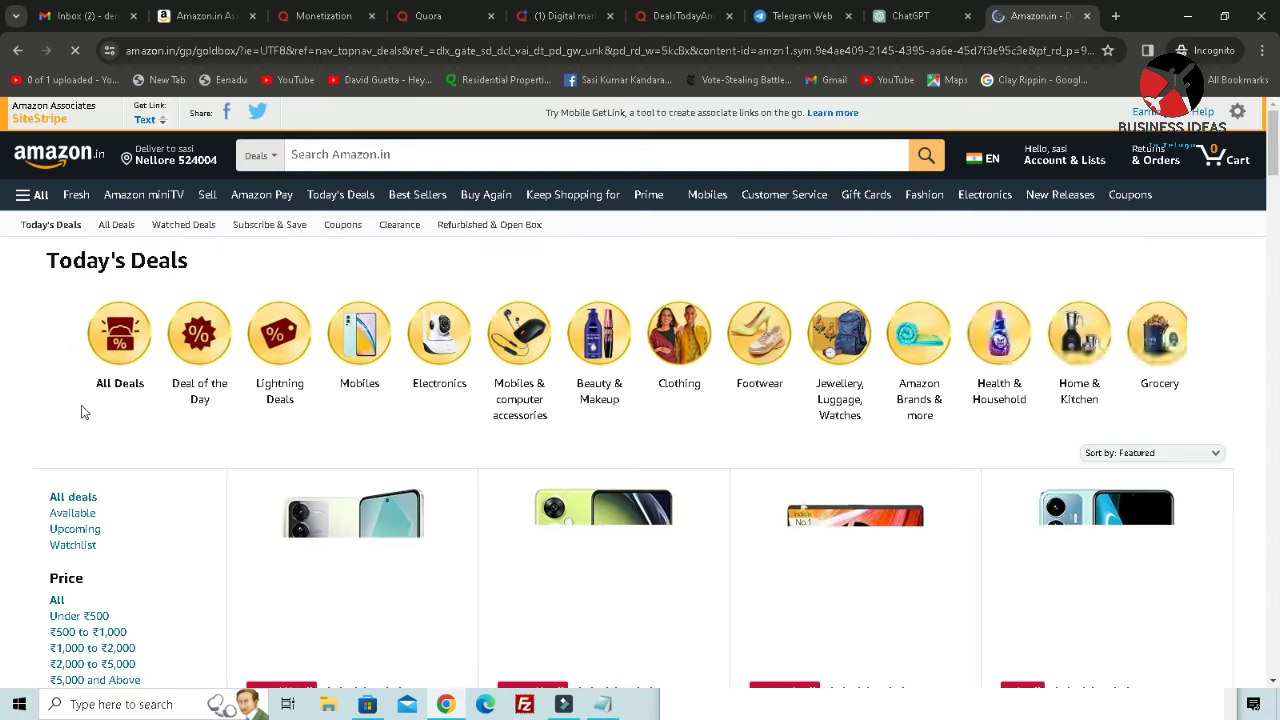
scroll(190, 480, "down", 2)
scroll(202, 519, "down", 2)
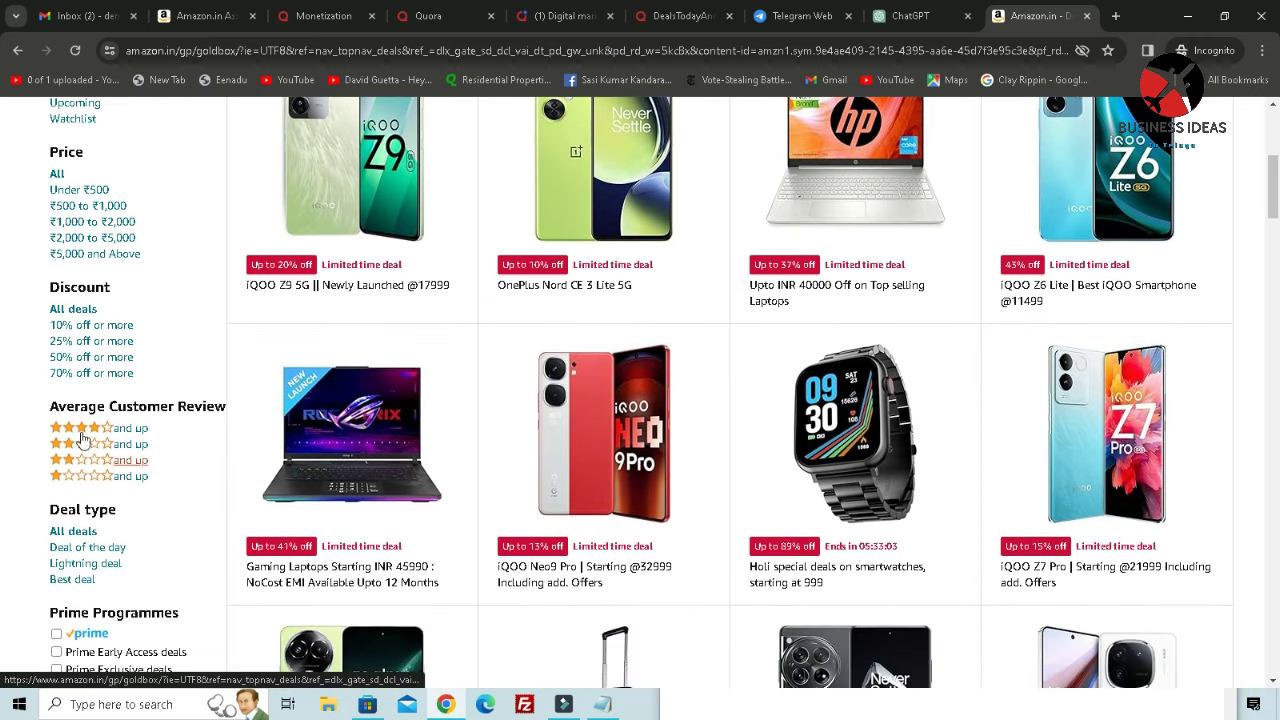
left_click(74, 373)
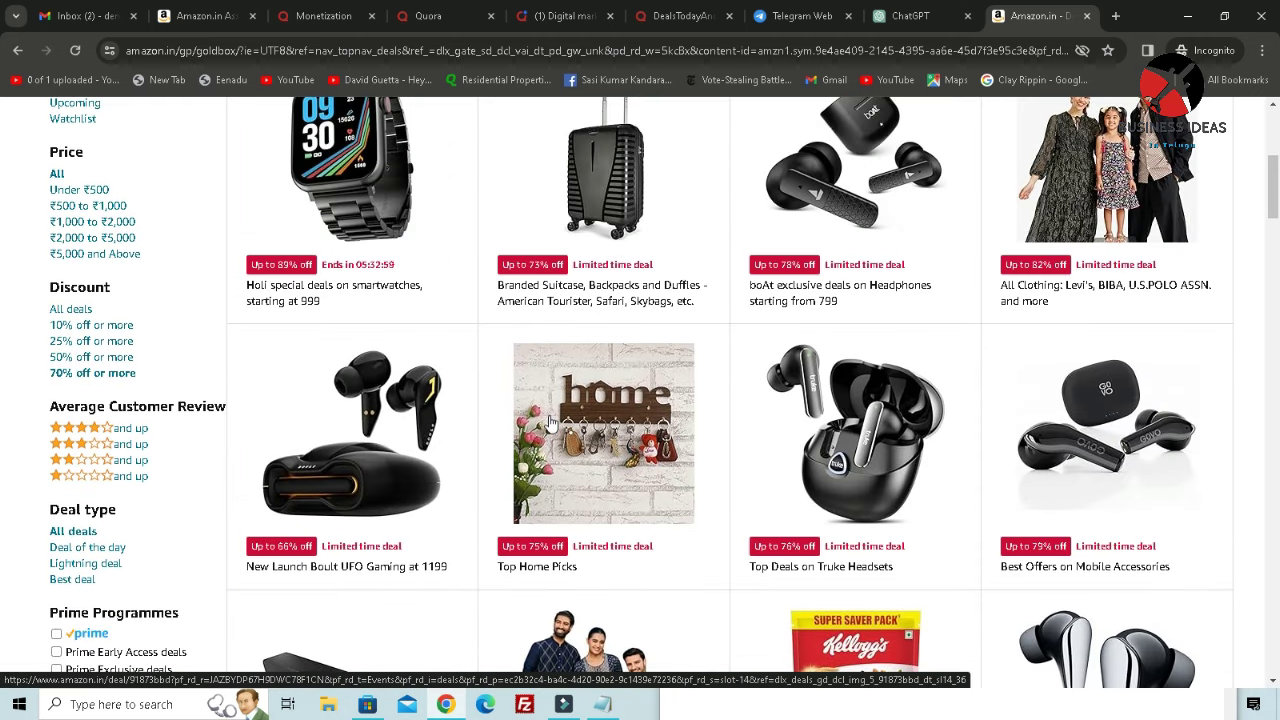
scroll(549, 424, "up", 2)
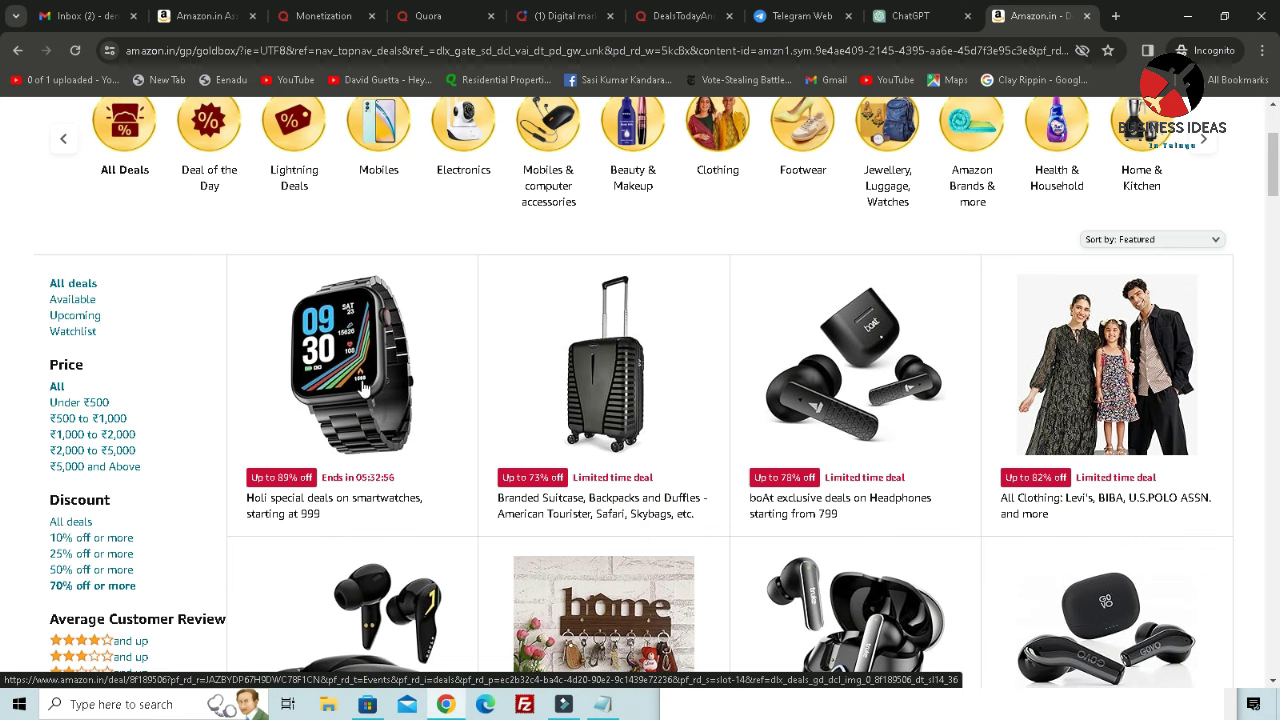
- Open the Holi smartwatch deals and go to the Fire-Boltt Ninja Call Pro Plus 1.83" Smart Watch product page
left_click(363, 385)
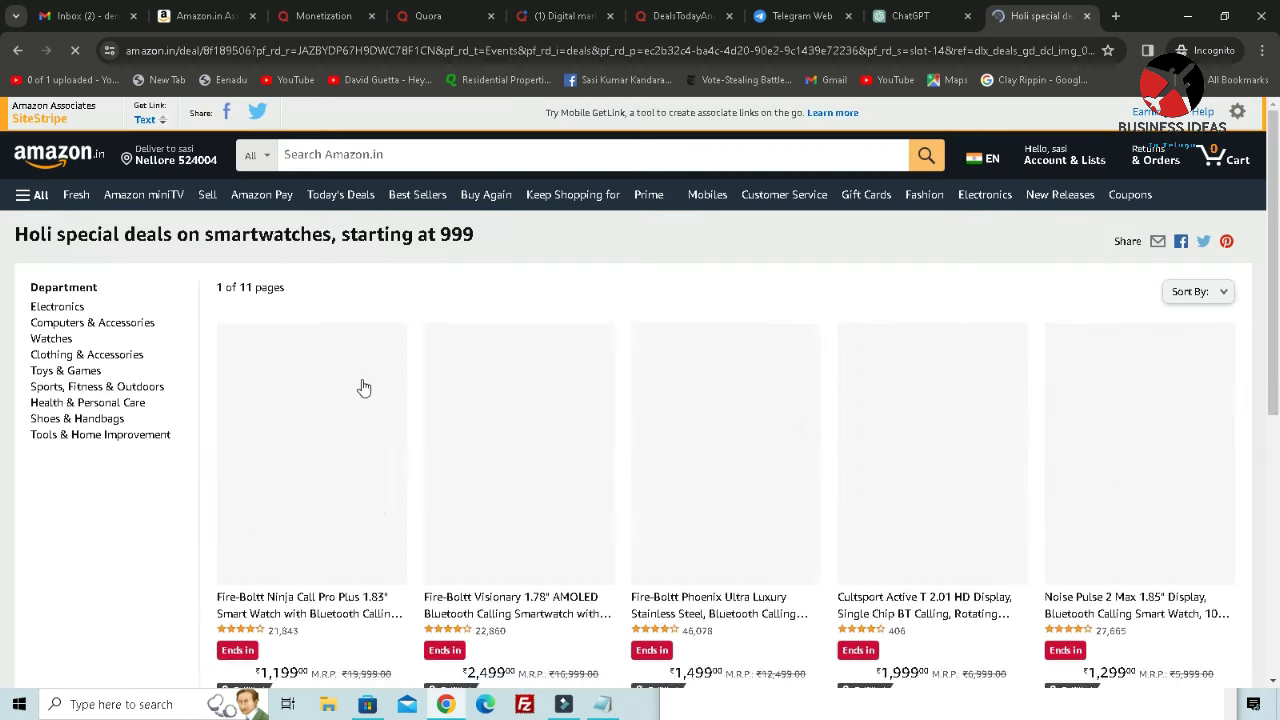
scroll(355, 507, "down", 2)
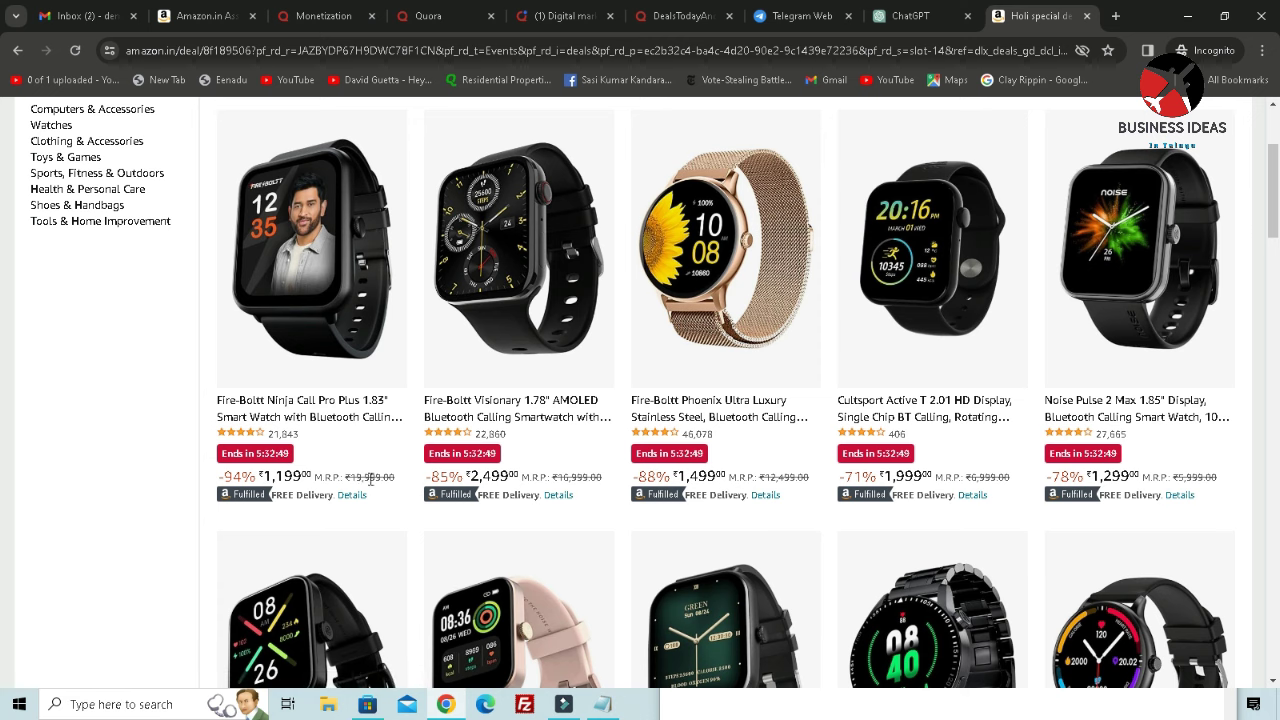
left_click(304, 404)
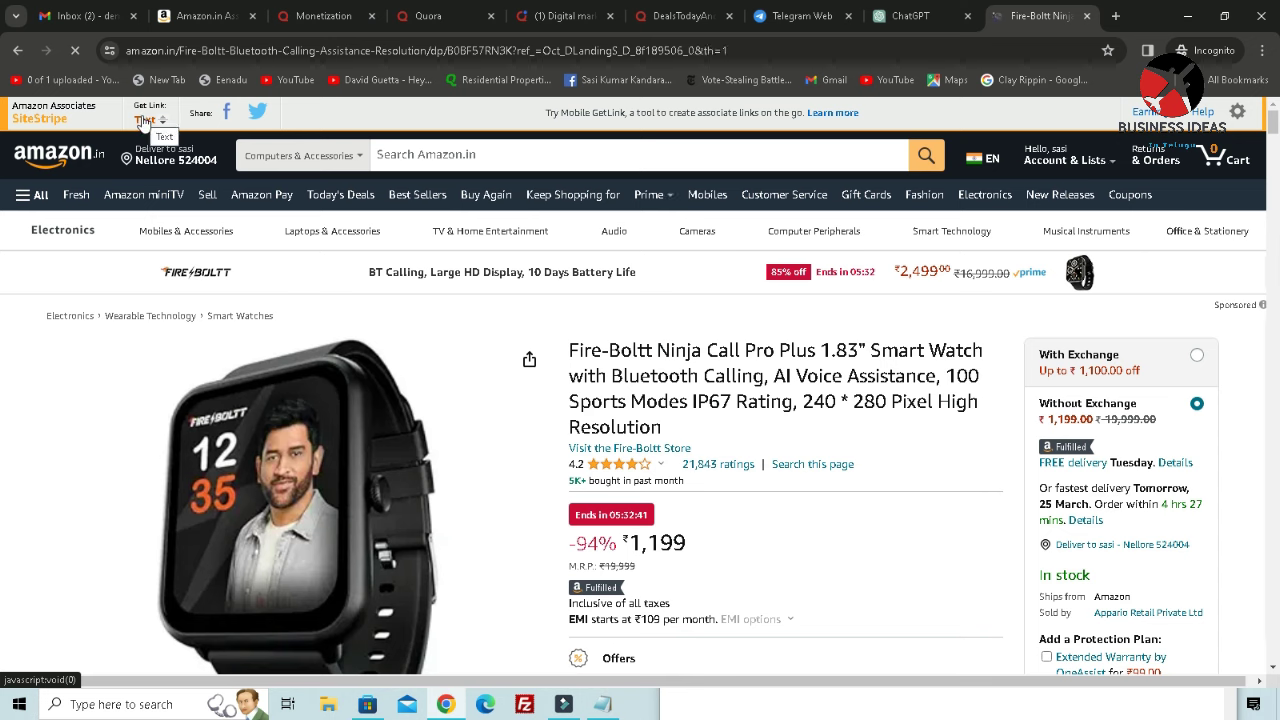
- Generate the SiteStripe short text link for the Fire-Boltt watch and paste it below the existing lines in the demo Notepad file
left_click(144, 105)
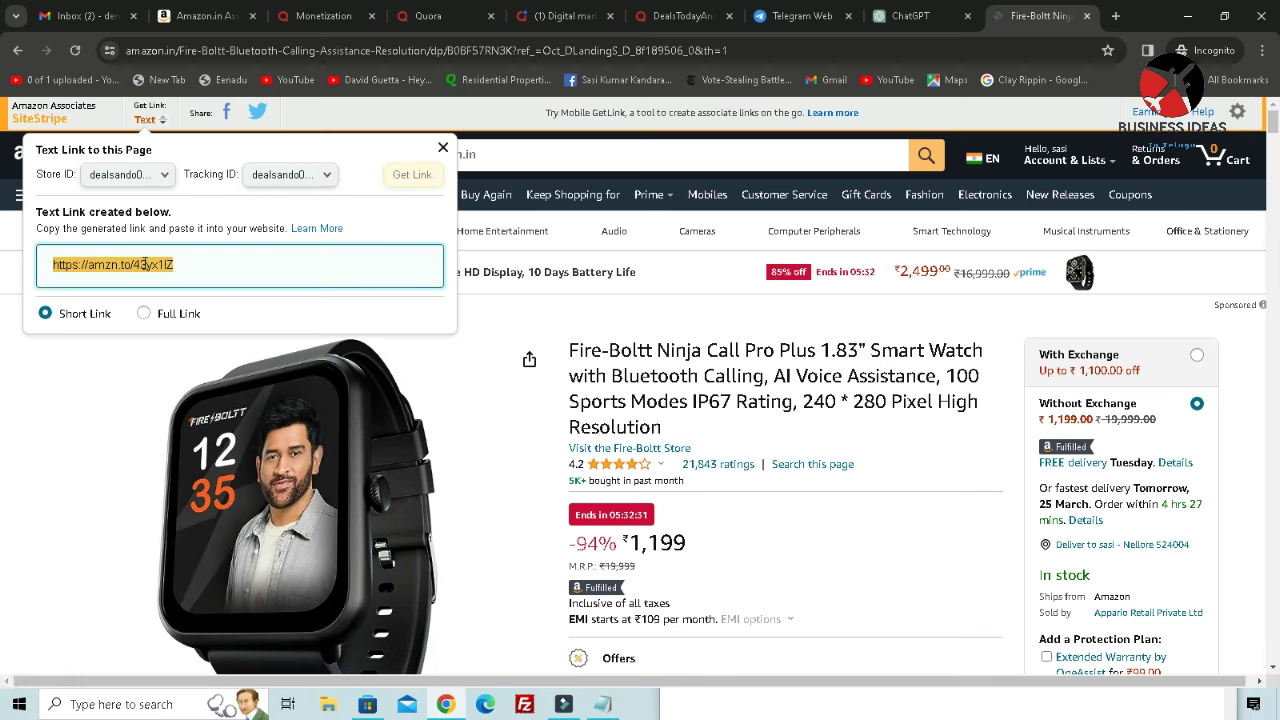
right_click(145, 262)
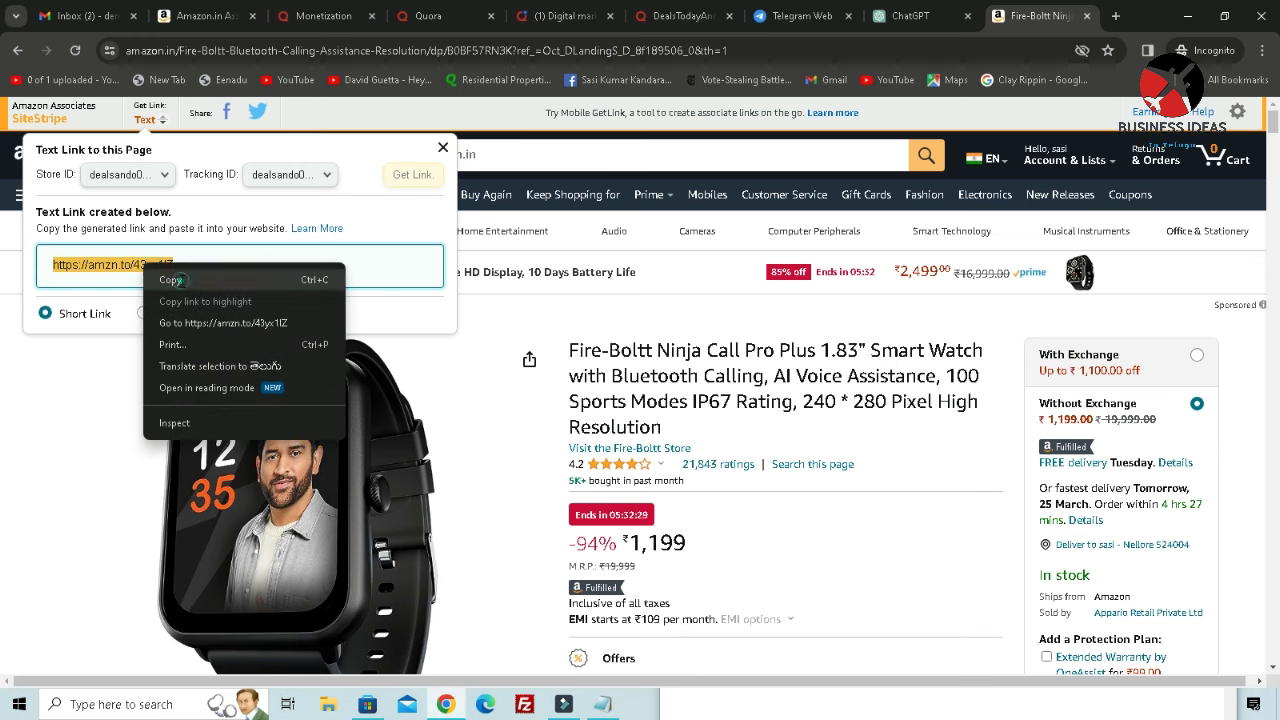
left_click(168, 280)
left_click(603, 705)
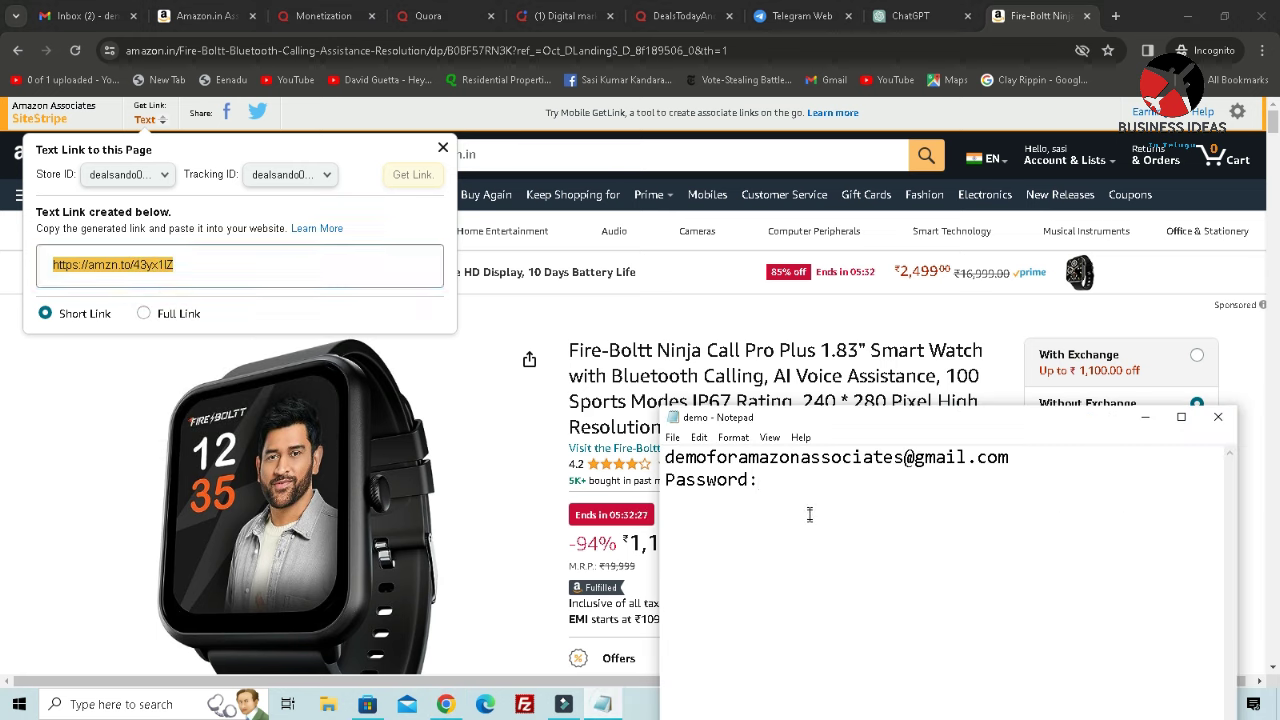
key("Return")
key("Return")
key("Return")
key("ctrl+v")
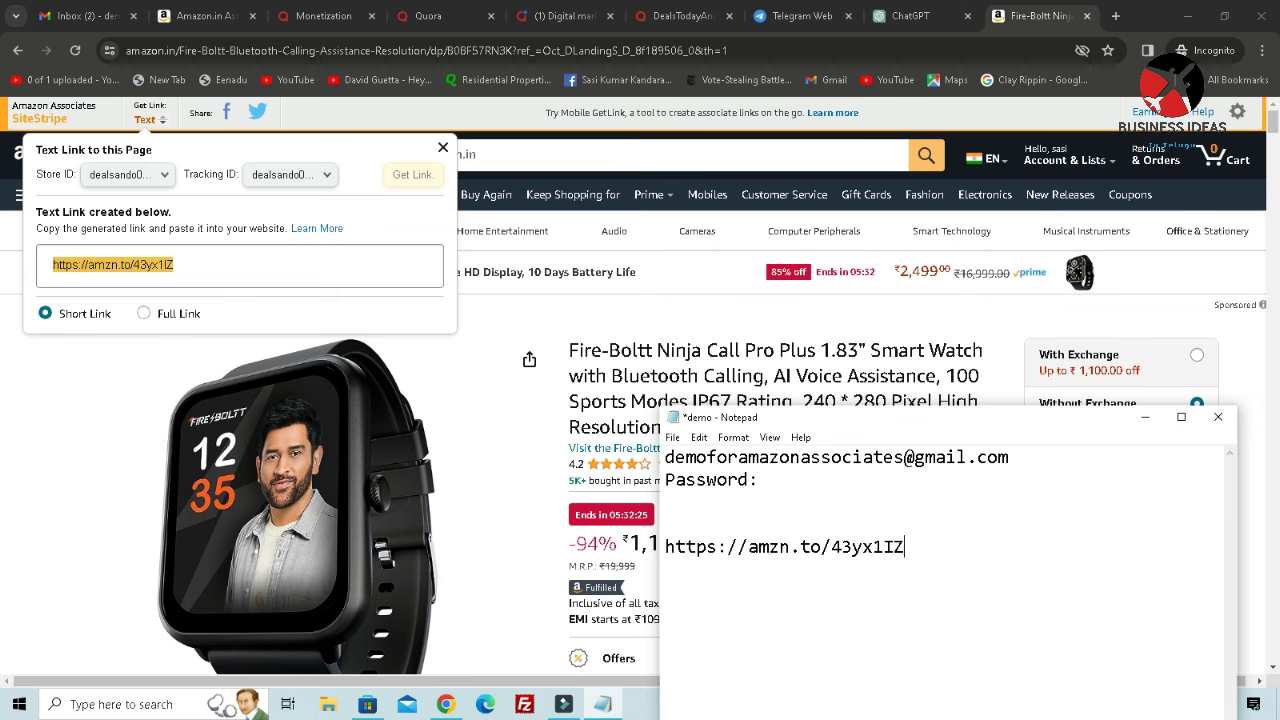
left_click(28, 478)
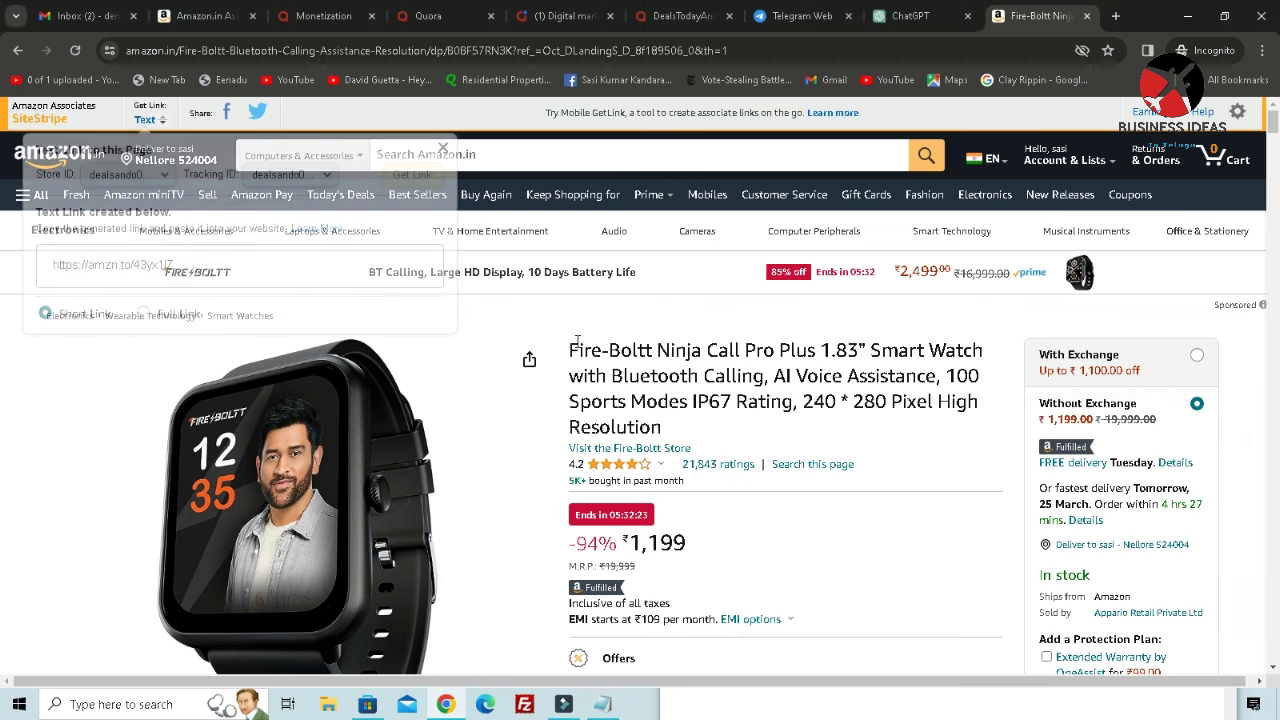
- Copy the product title up to "Bluetooth Calling" and submit it to ChatGPT as a prompt
left_click_drag(572, 349, 764, 377)
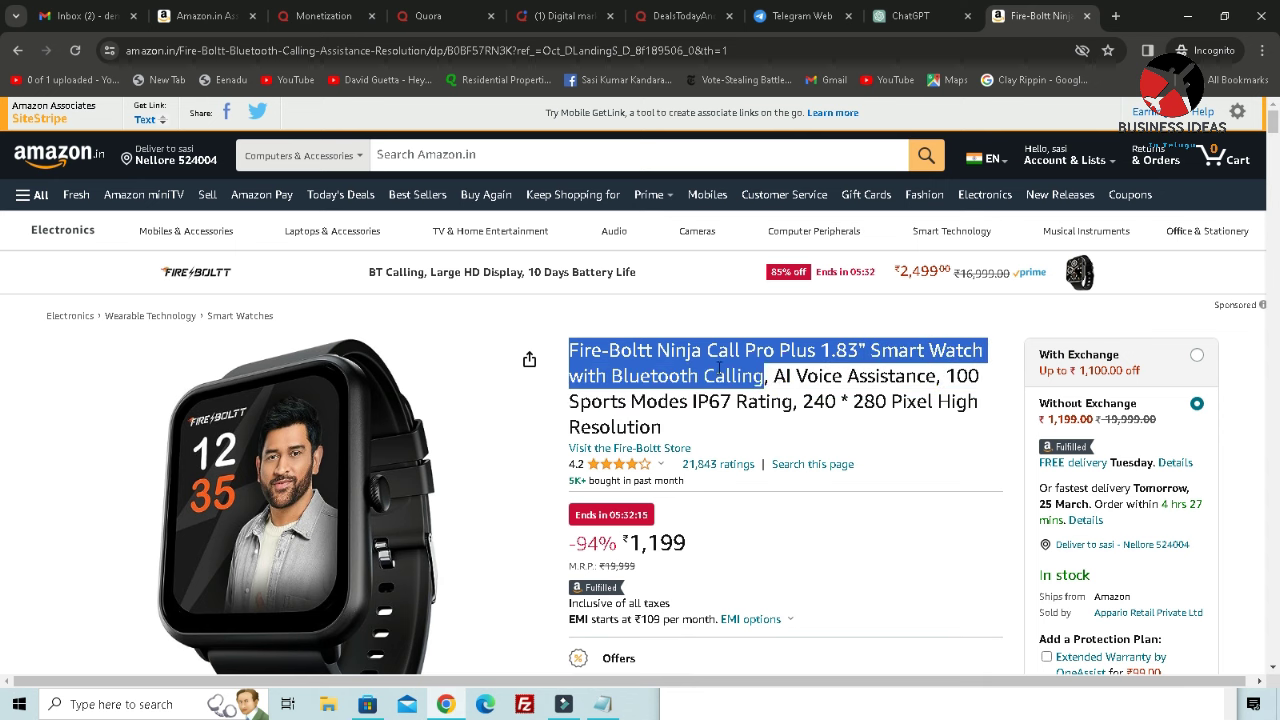
right_click(716, 367)
left_click(738, 379)
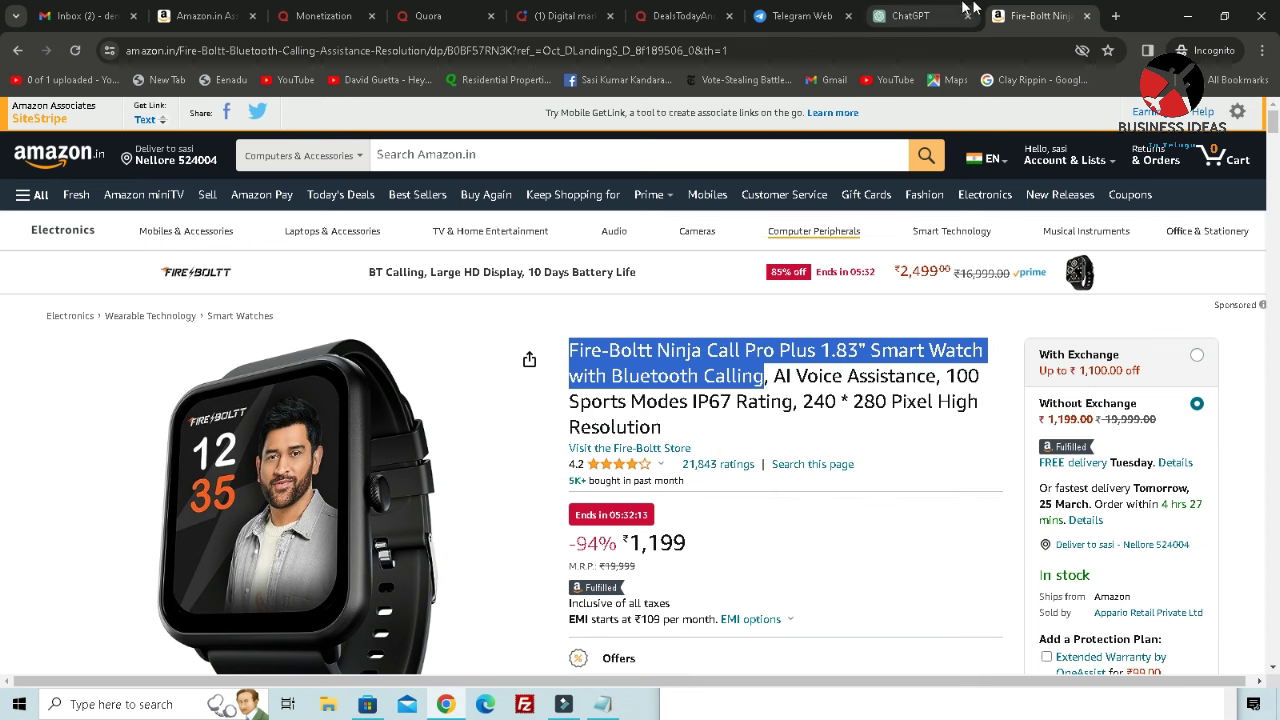
left_click(915, 15)
left_click(520, 640)
key("ctrl+v")
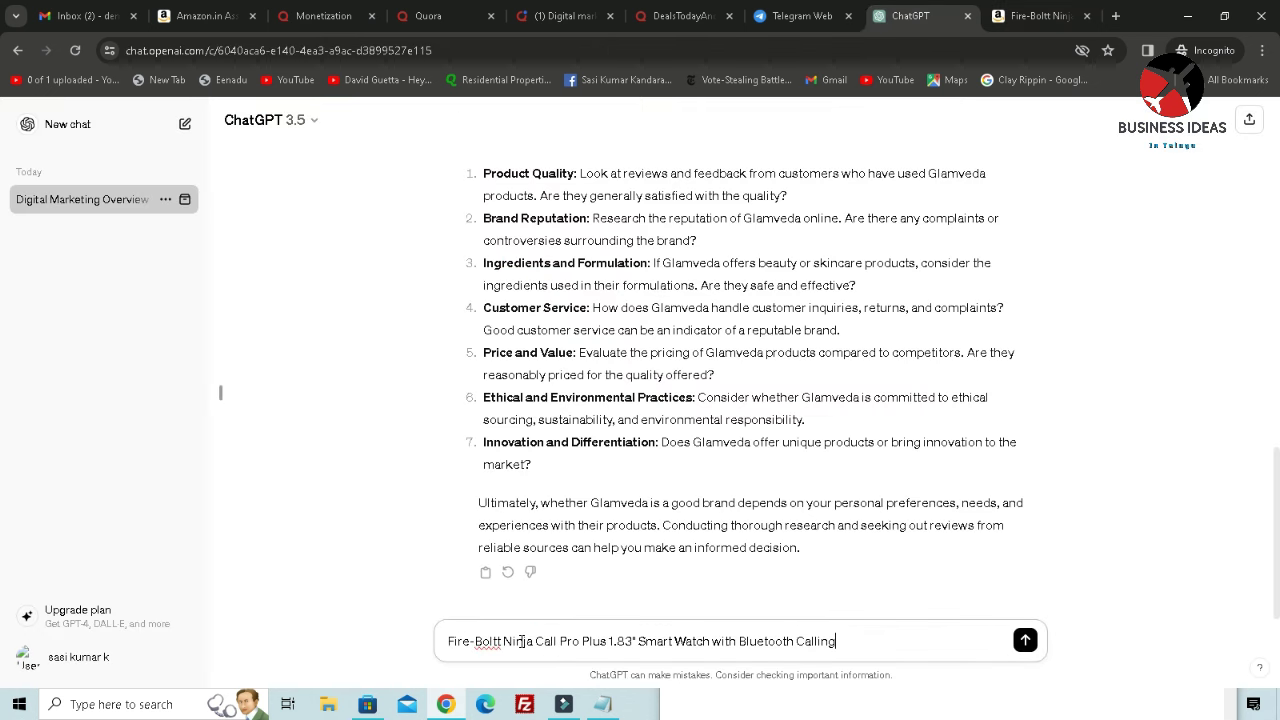
key("Return")
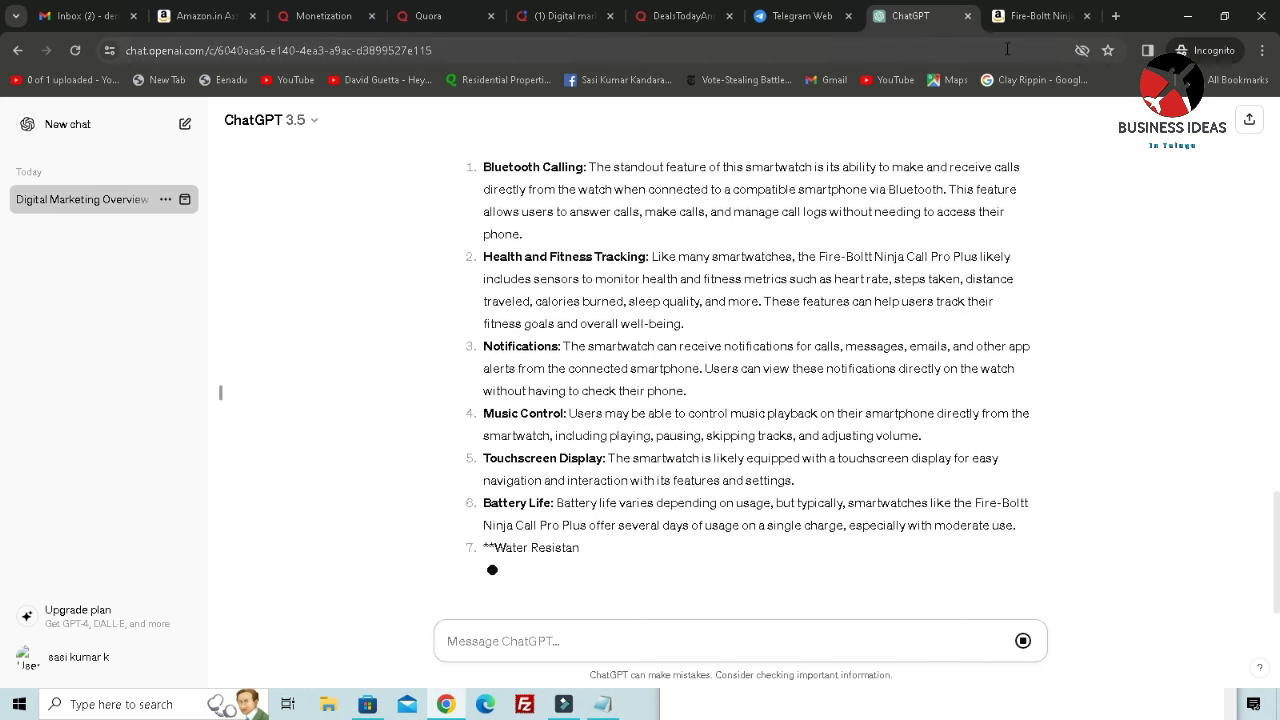
- Copy the full Fire-Boltt product title from the Amazon page and paste it above the affiliate link in the Notepad file
left_click(603, 704)
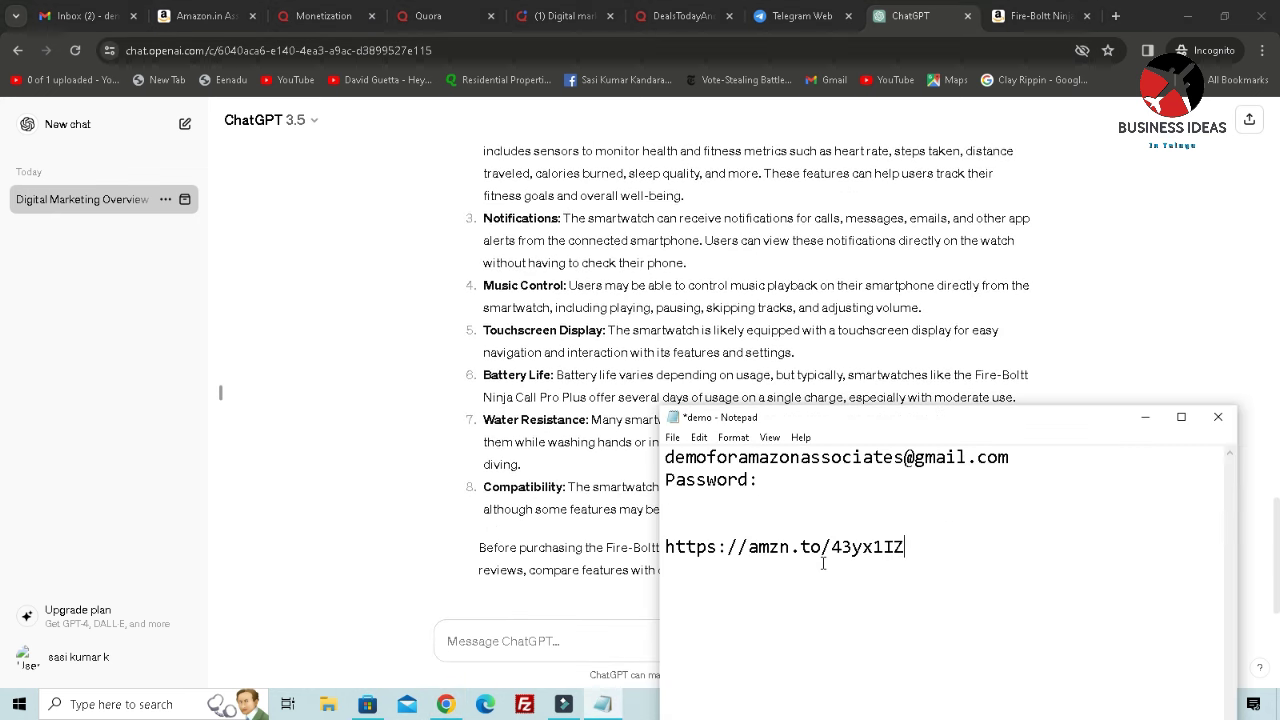
left_click(1040, 16)
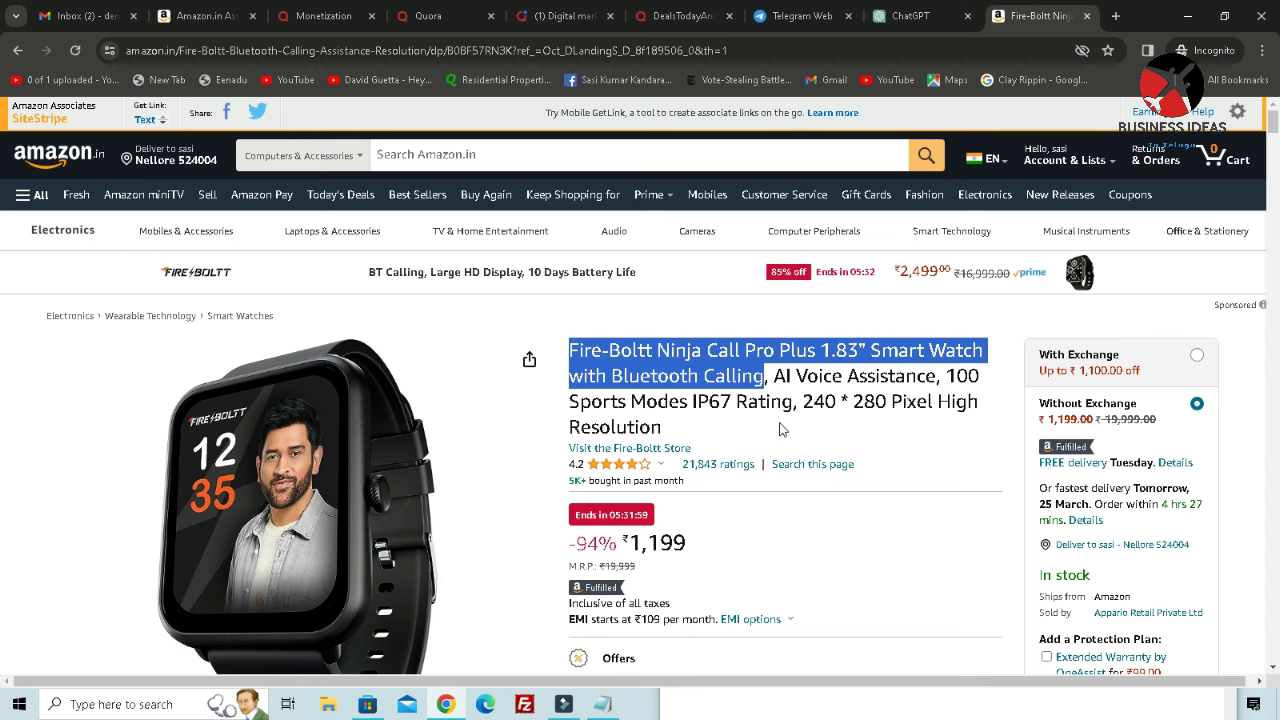
left_click(574, 348)
left_click_drag(570, 349, 695, 459)
left_click(613, 707)
left_click(691, 513)
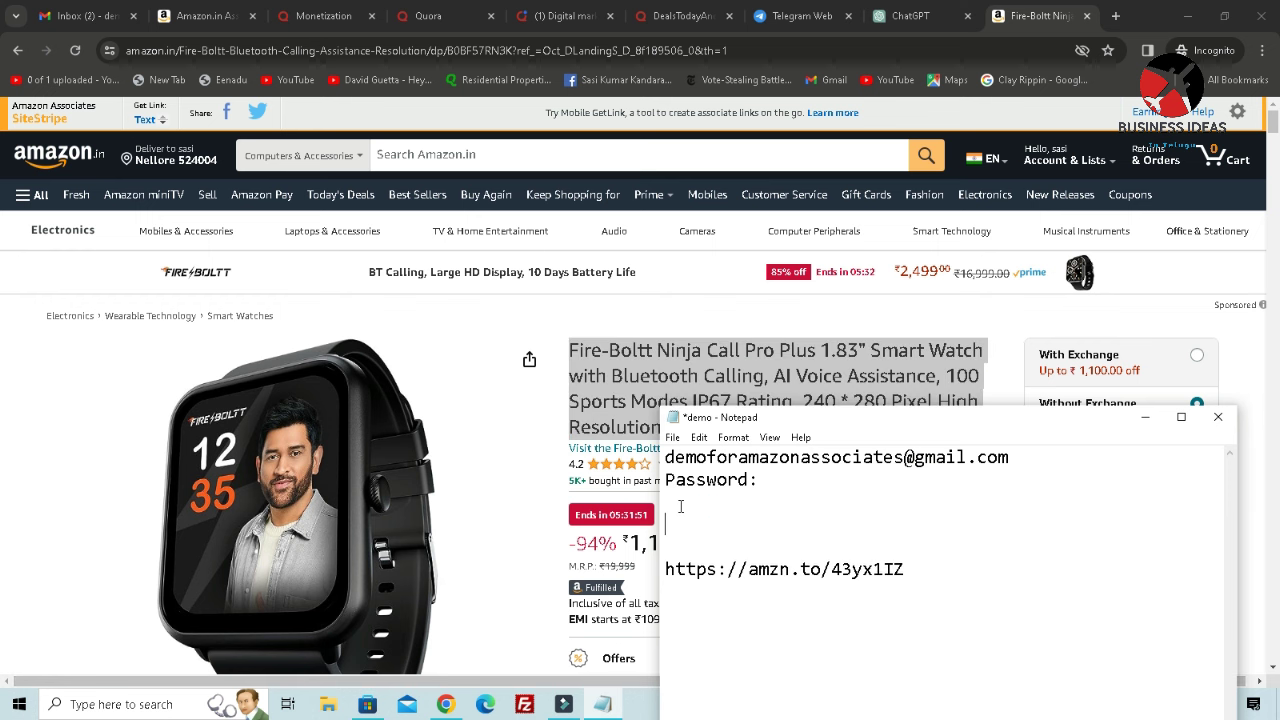
key("ctrl+v")
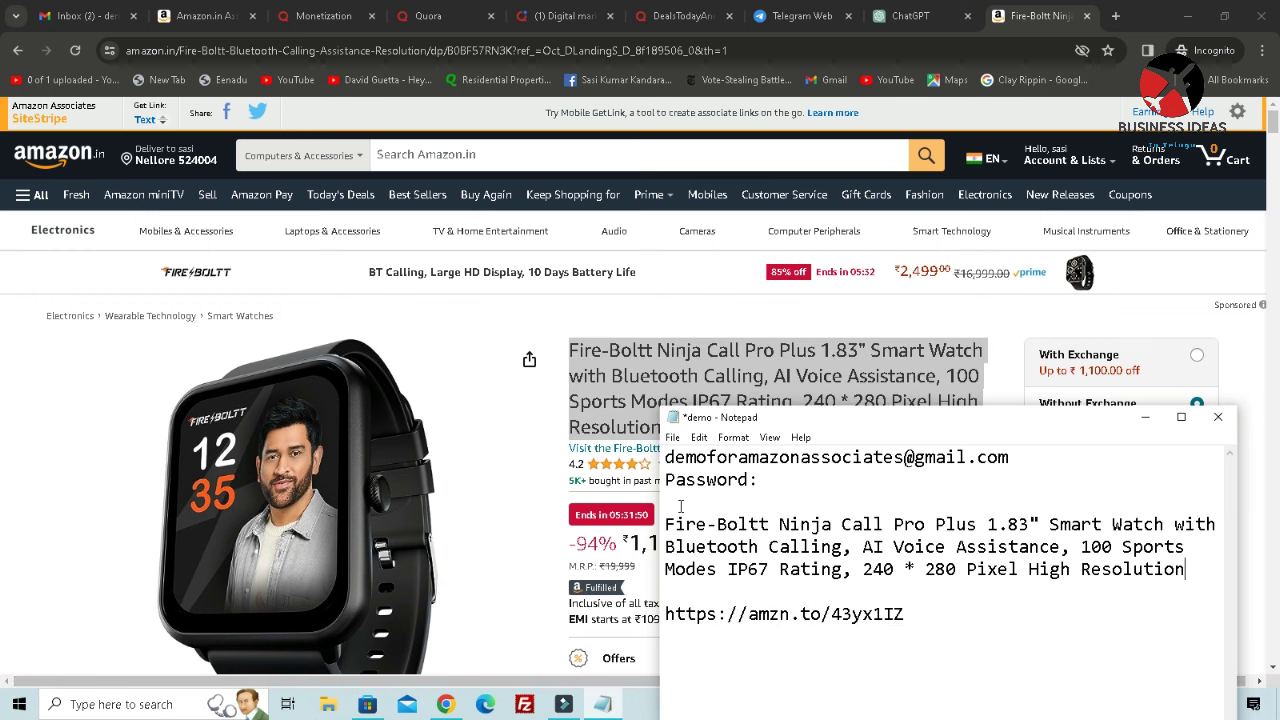
- Check the watch's discount and add the heading "Today Best Deal 94% Offer" plus a blank line above the product title in Notepad
left_click(512, 503)
scroll(512, 503, "down", 4)
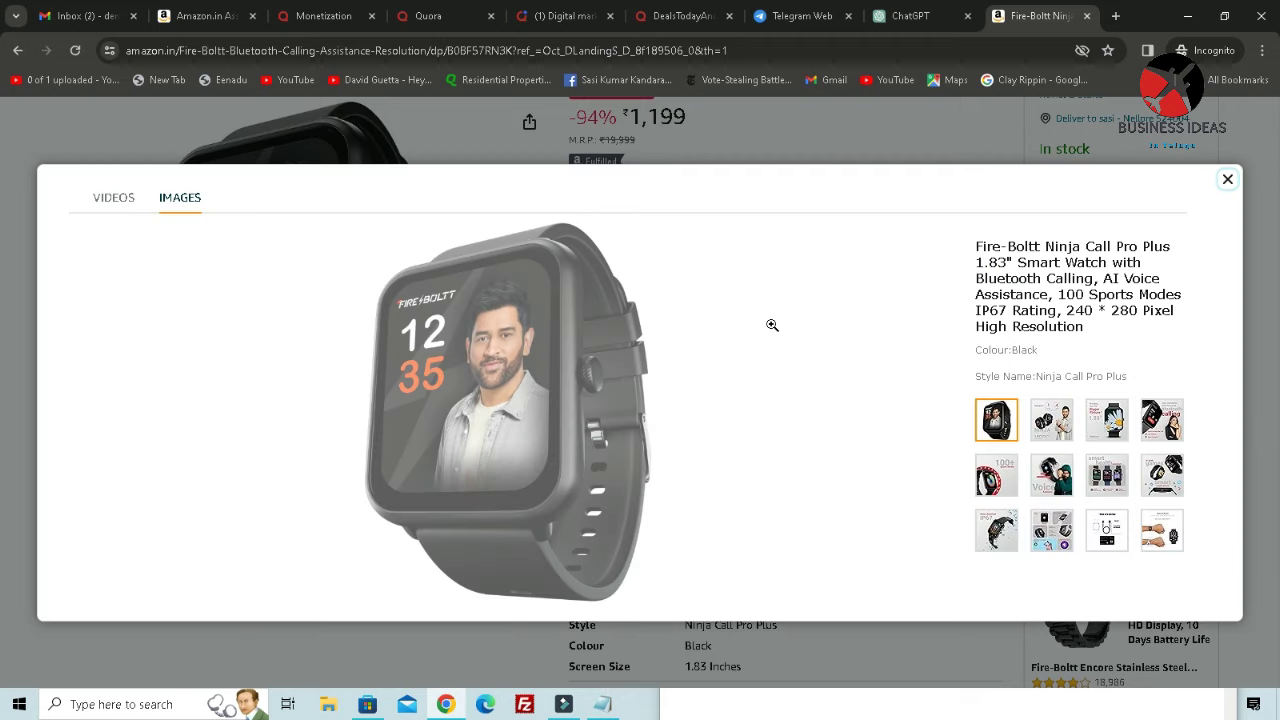
left_click(1227, 181)
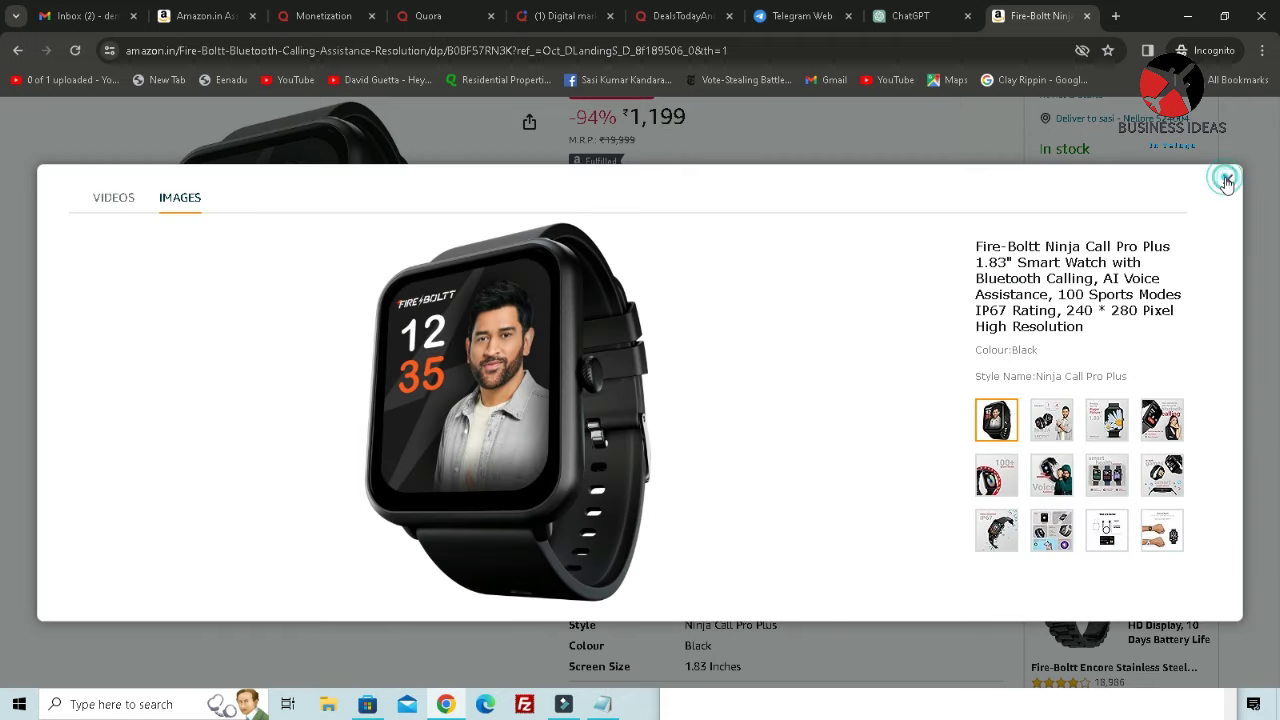
scroll(573, 342, "up", 2)
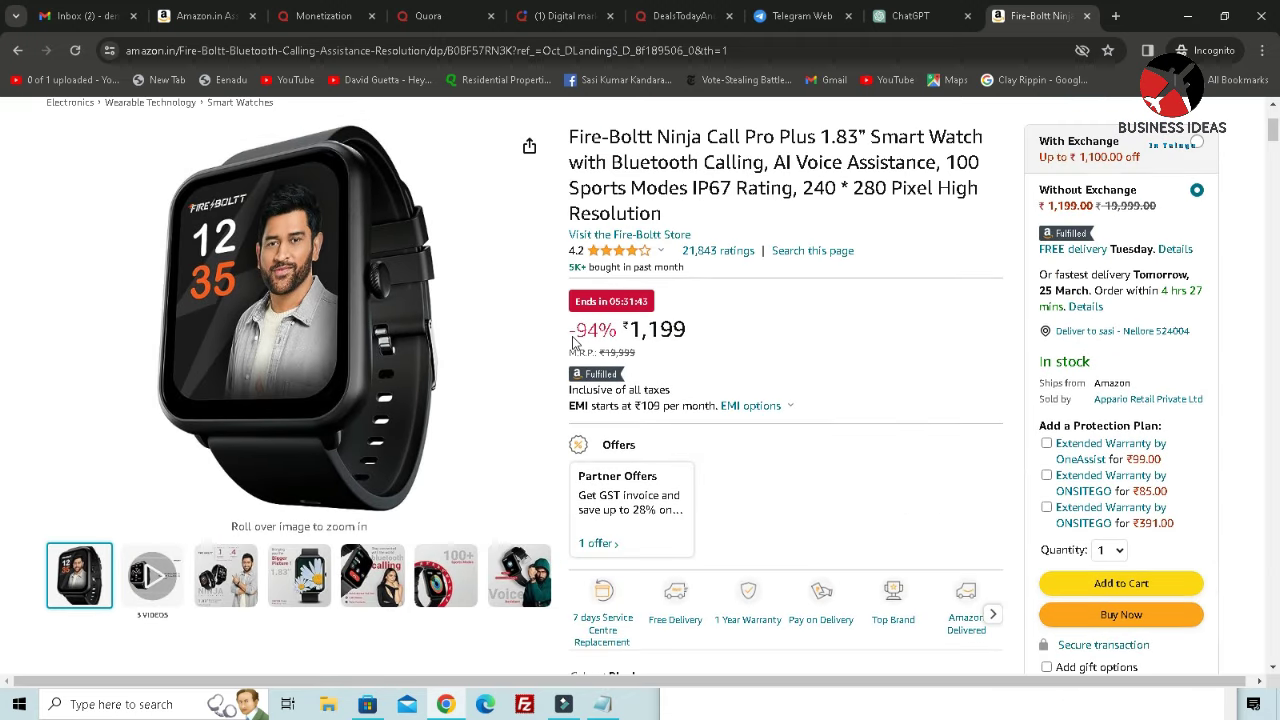
left_click(600, 704)
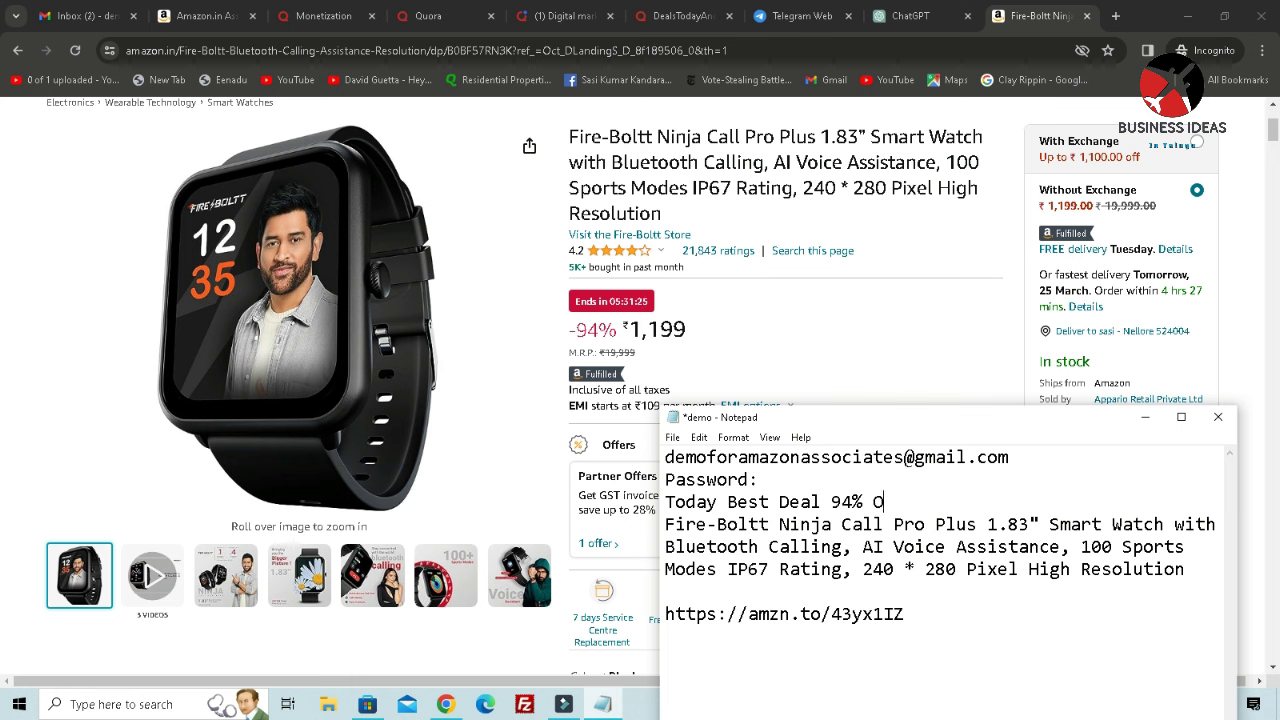
type("r")
key("Return")
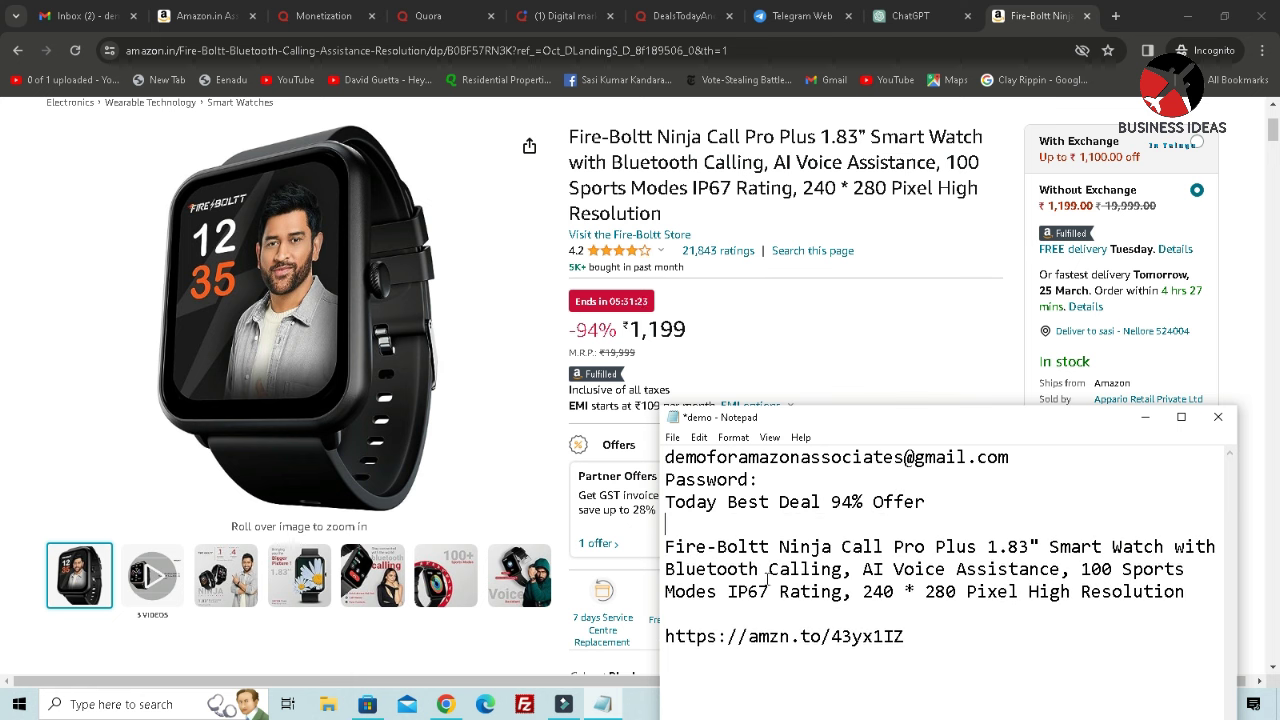
- Copy the deal text from the heading through the affiliate link and switch to the Quora home feed
left_click_drag(664, 502, 907, 640)
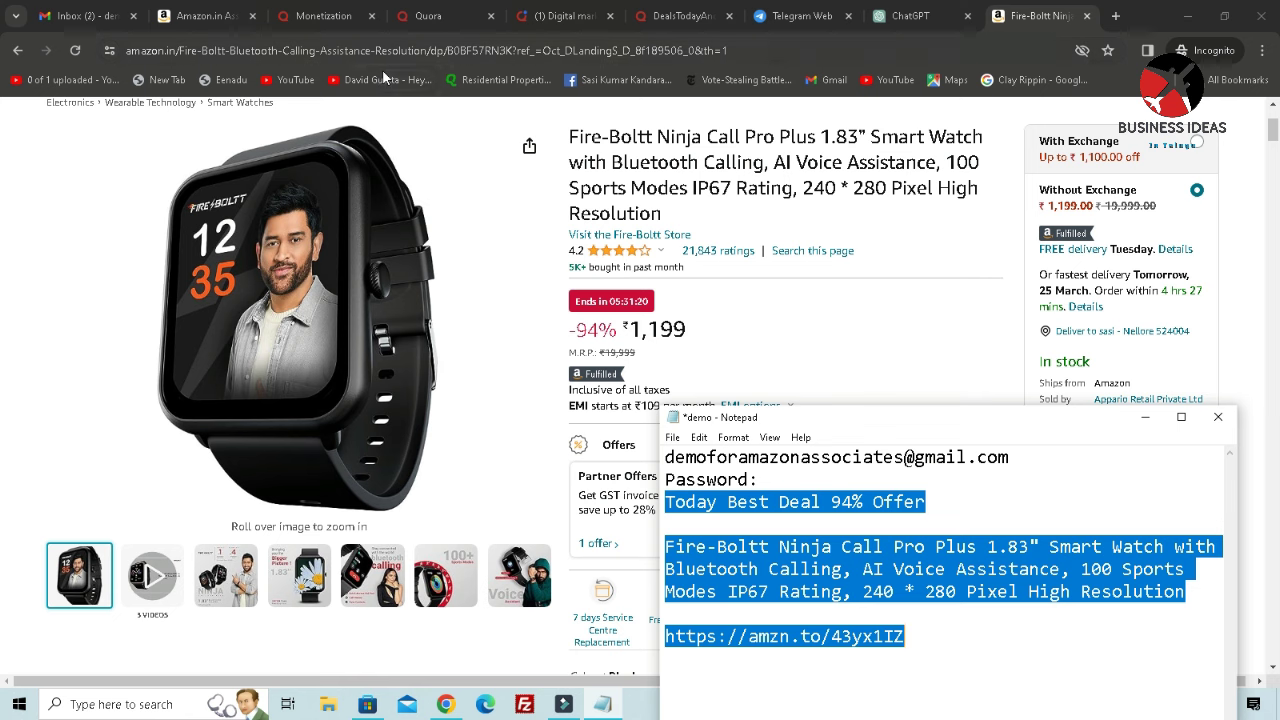
left_click(415, 24)
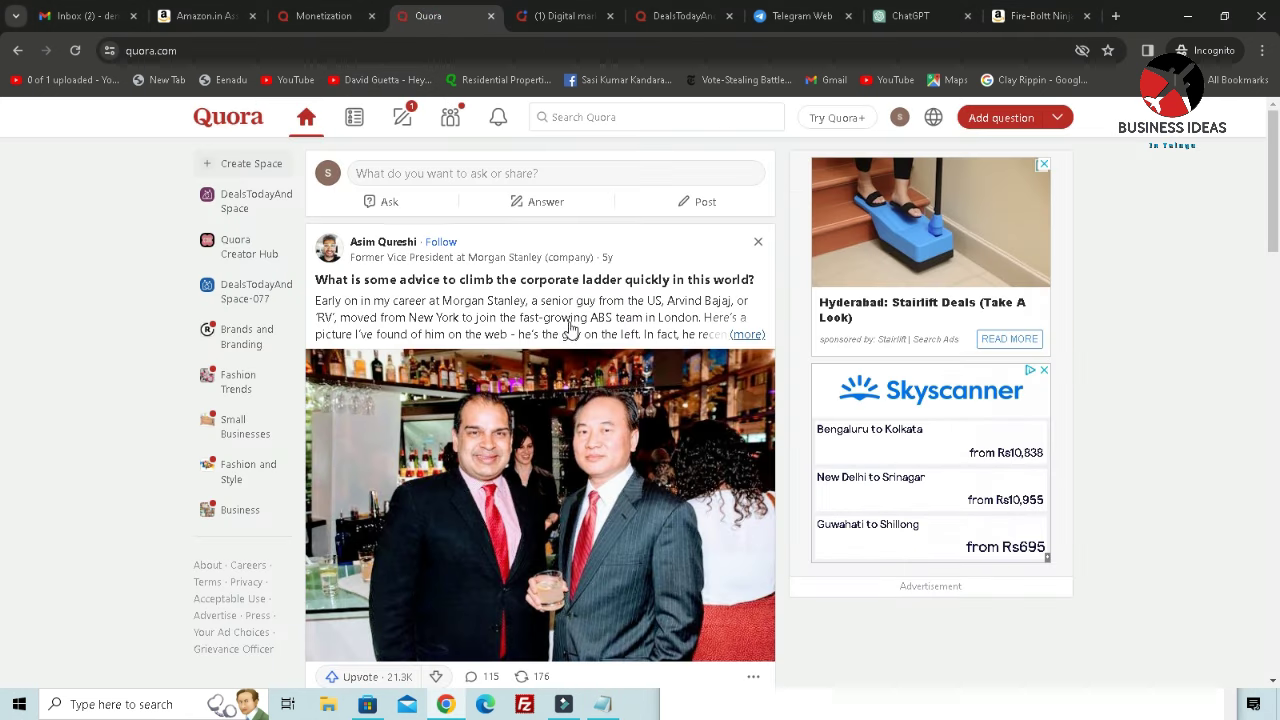
- Publish the saved digital marketing draft as a Quora post visible to everyone
left_click(705, 204)
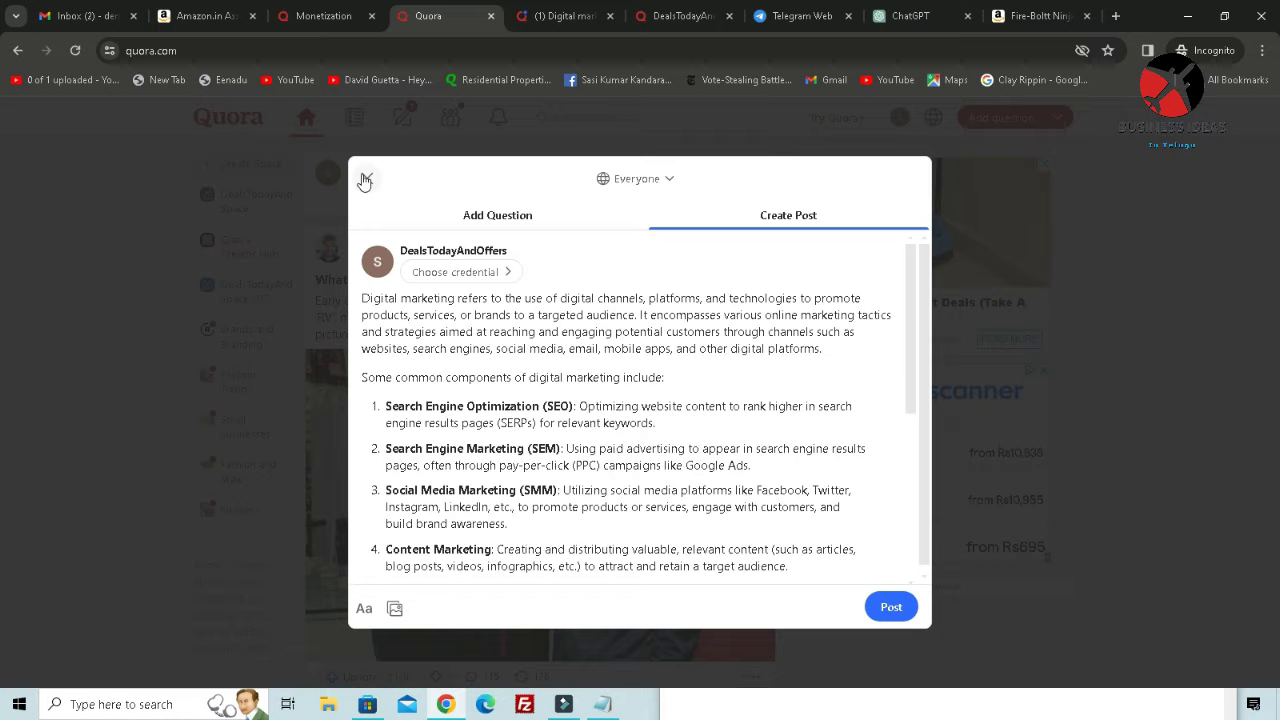
left_click(366, 180)
left_click(706, 200)
left_click(875, 605)
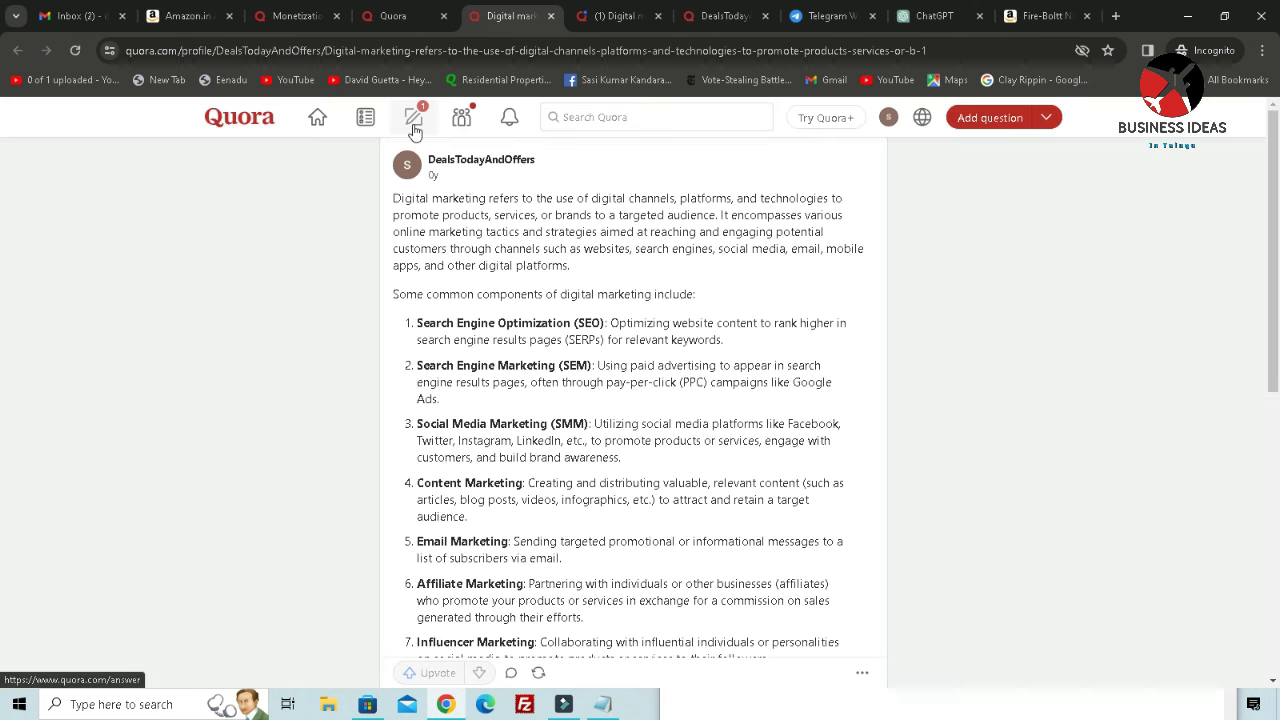
- Start a new Quora post, clear the leftover digital marketing text, and paste the "Today Best Deal 94% Offer" text with its affiliate link
left_click(326, 122)
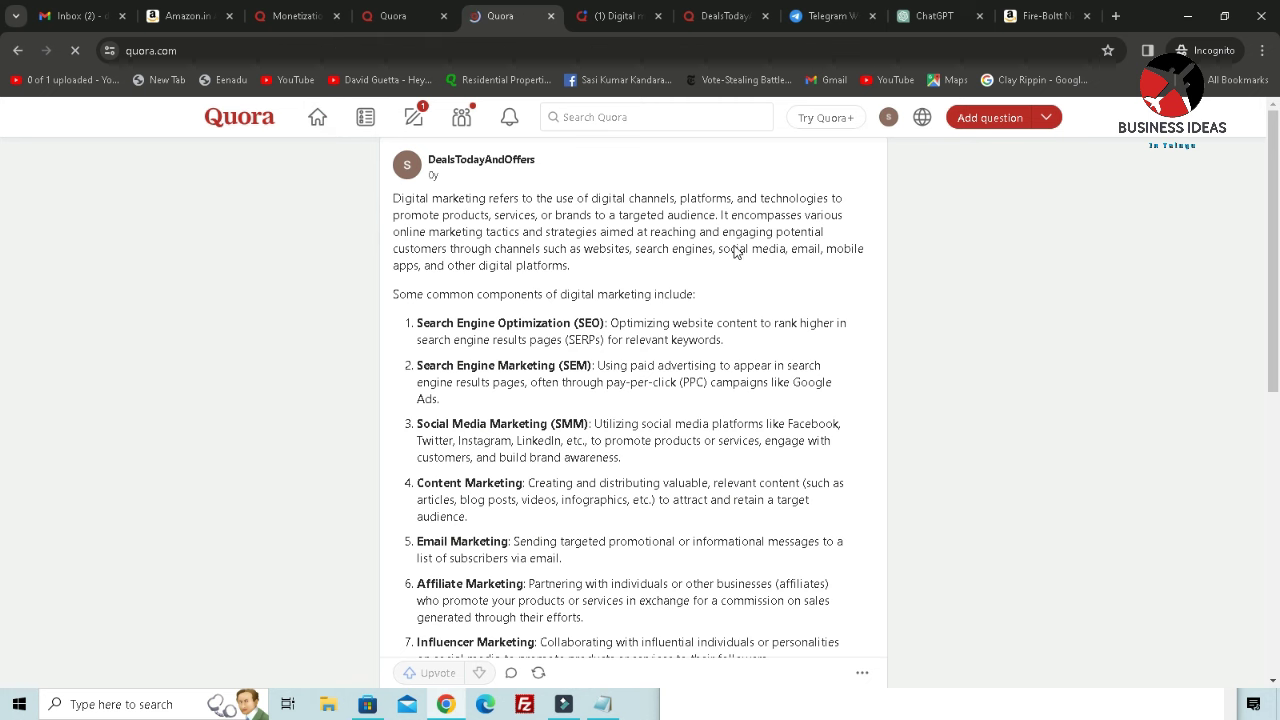
left_click(710, 209)
key("ctrl+v")
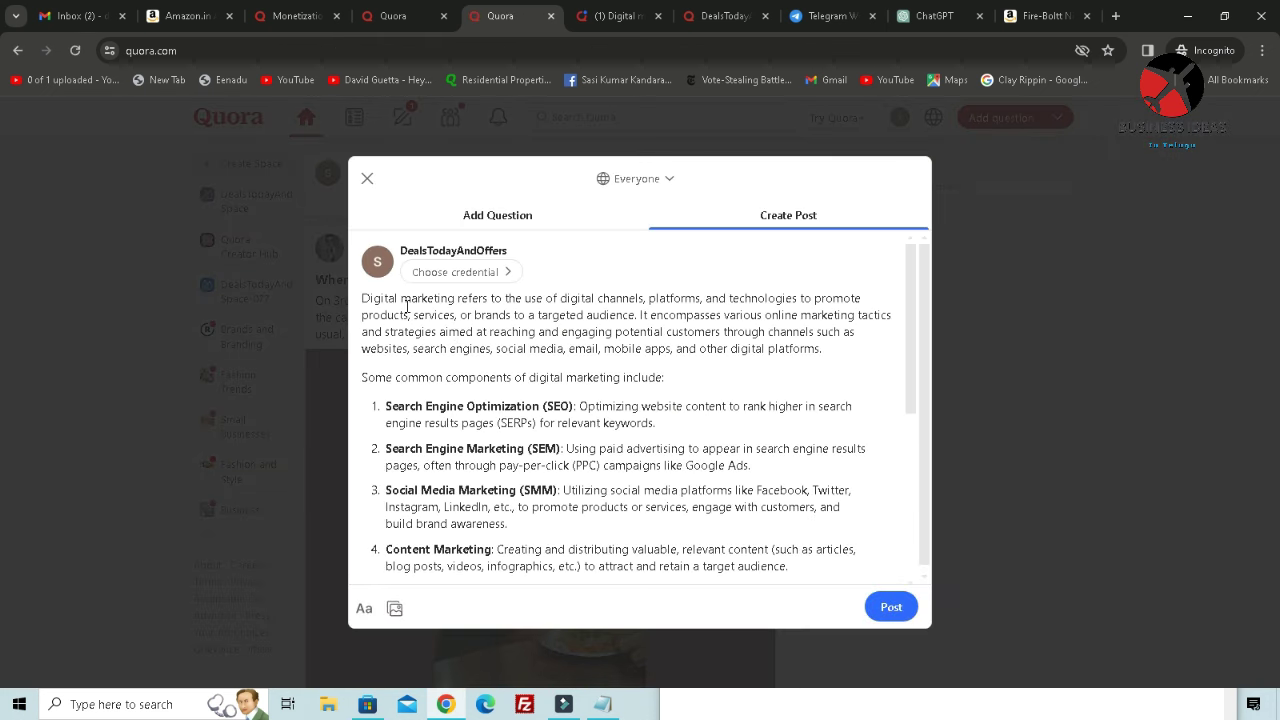
key("ctrl+a")
scroll(407, 312, "down", 5)
key("BackSpace")
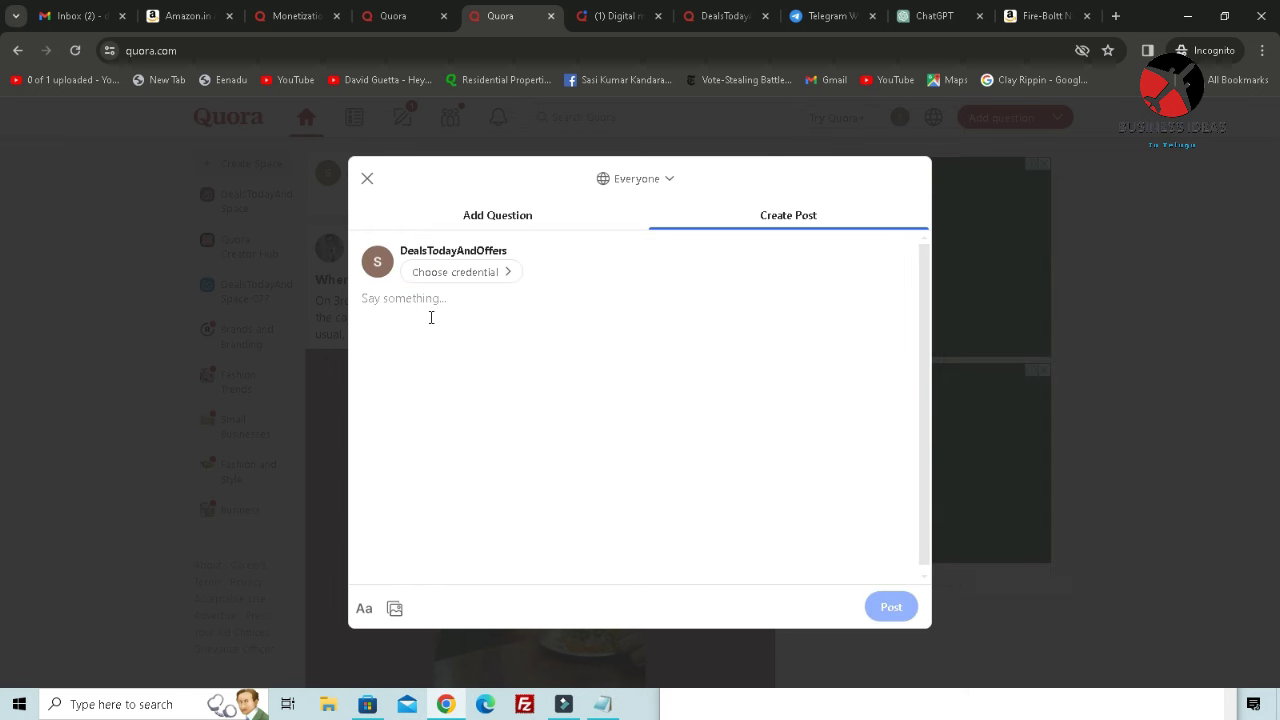
key("ctrl+v")
left_click(377, 321)
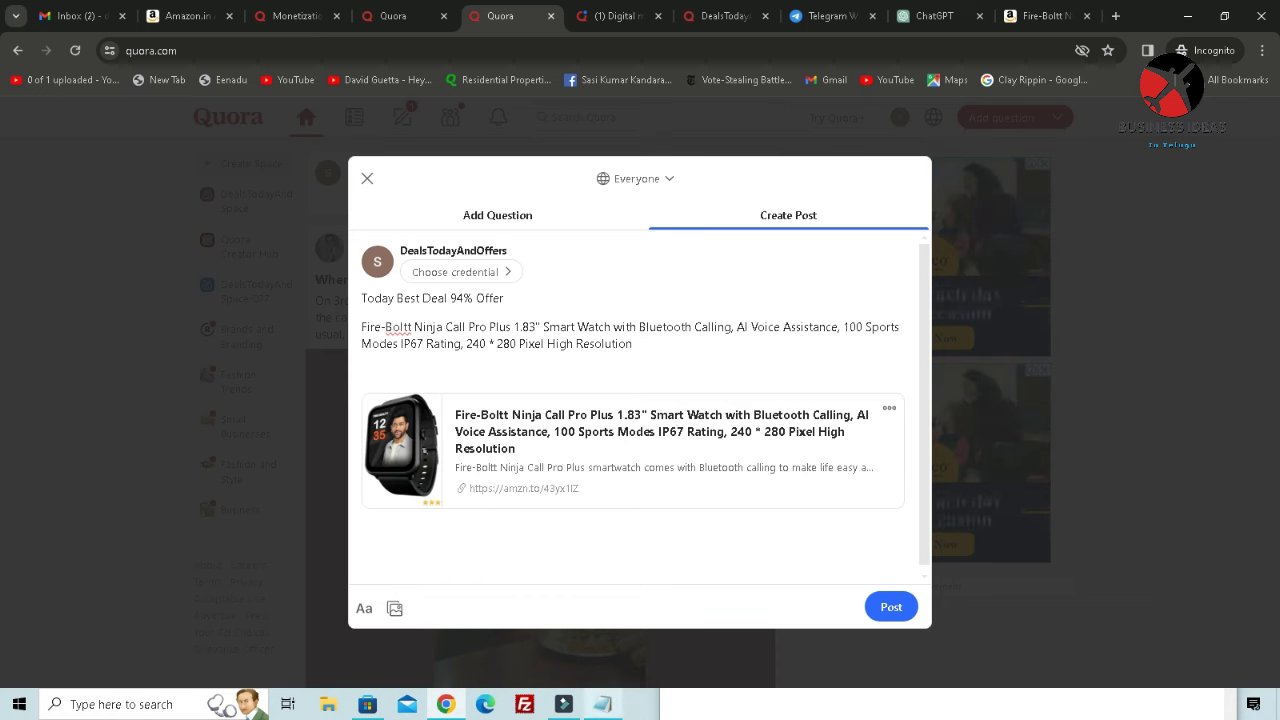
left_click(602, 704)
left_click(850, 638)
left_click_drag(910, 638, 664, 638)
left_click(579, 369)
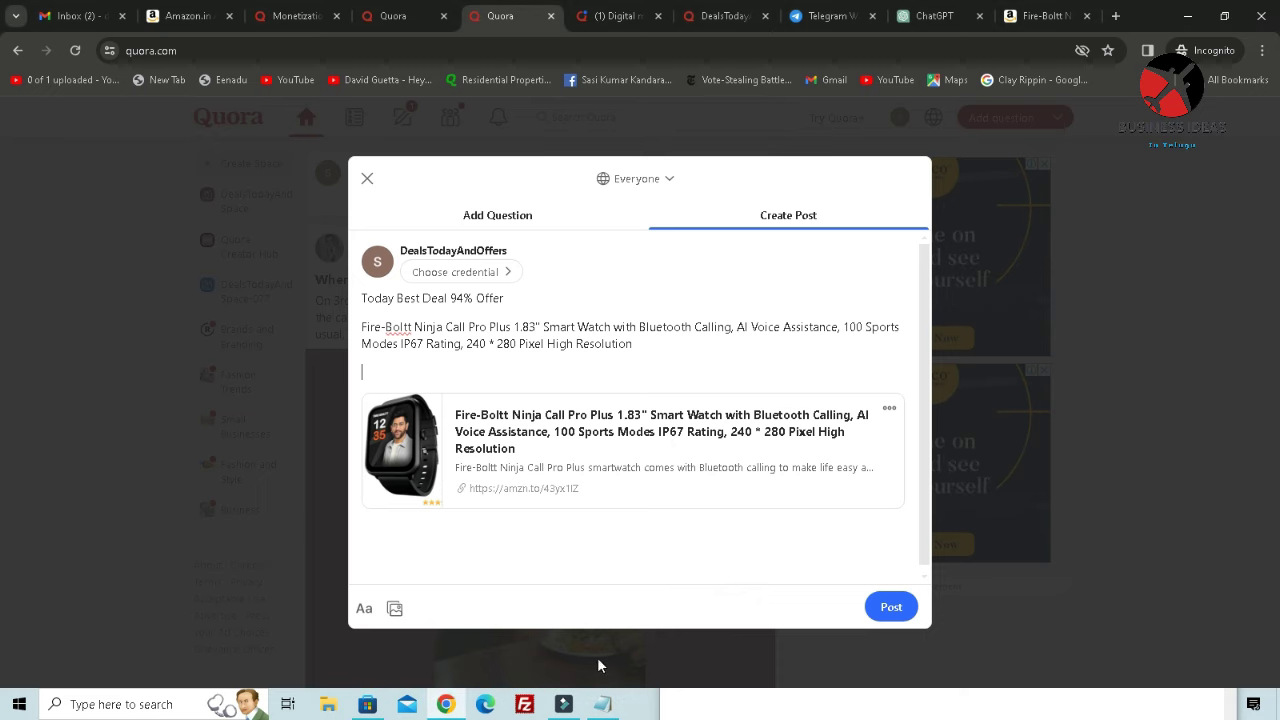
- Copy ChatGPT's entire answer about the Fire-Boltt Ninja Call Pro Plus, from the introduction through the closing purchase advice
left_click(929, 20)
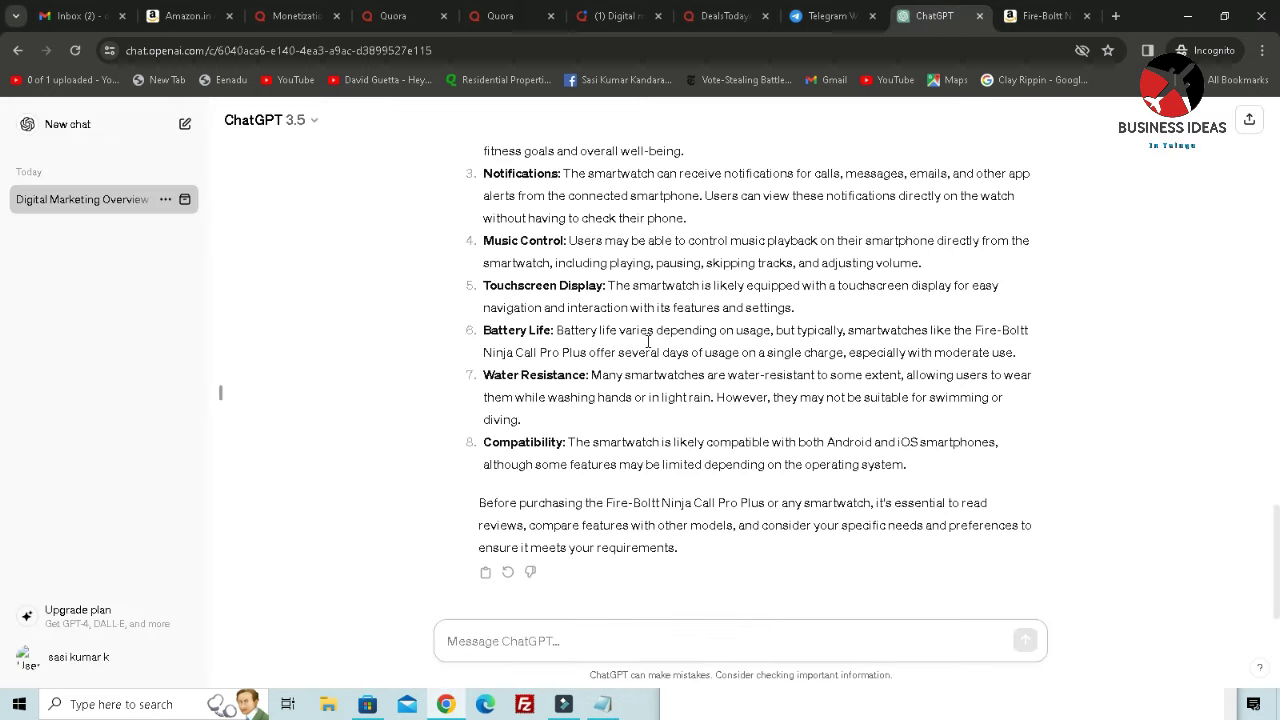
scroll(651, 337, "up", 5)
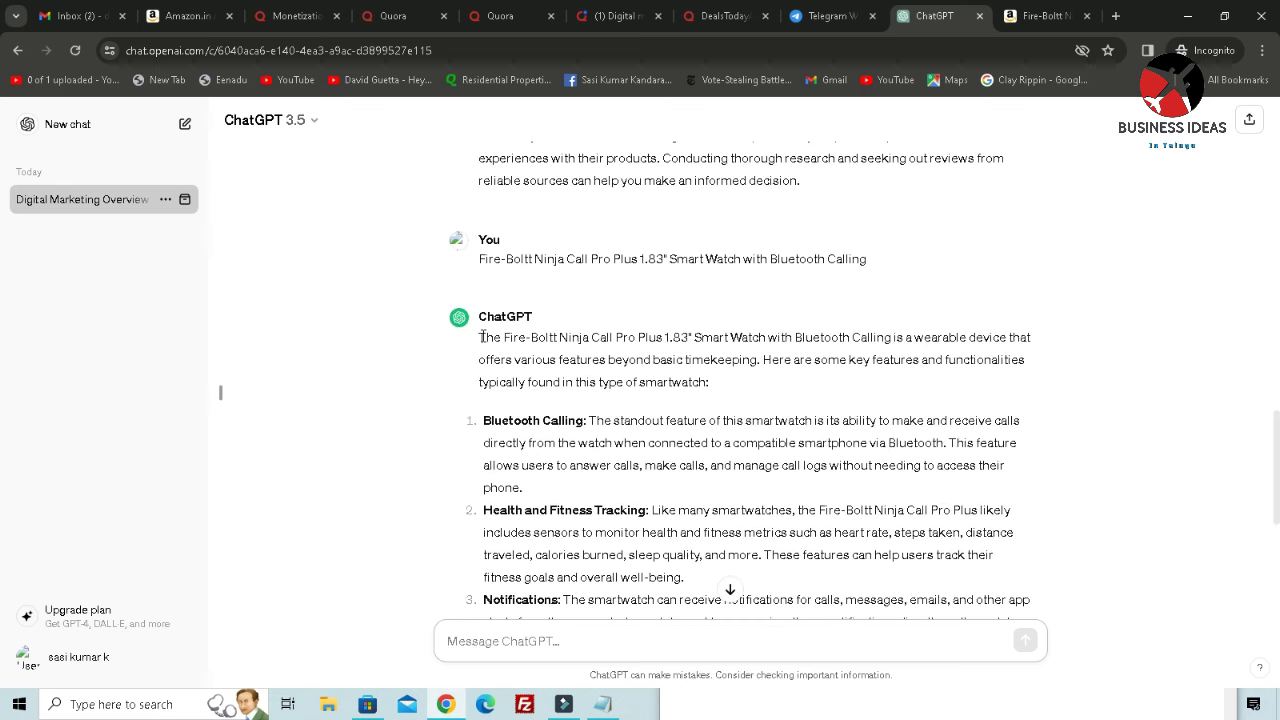
left_click_drag(482, 337, 721, 553)
right_click(626, 276)
left_click(649, 290)
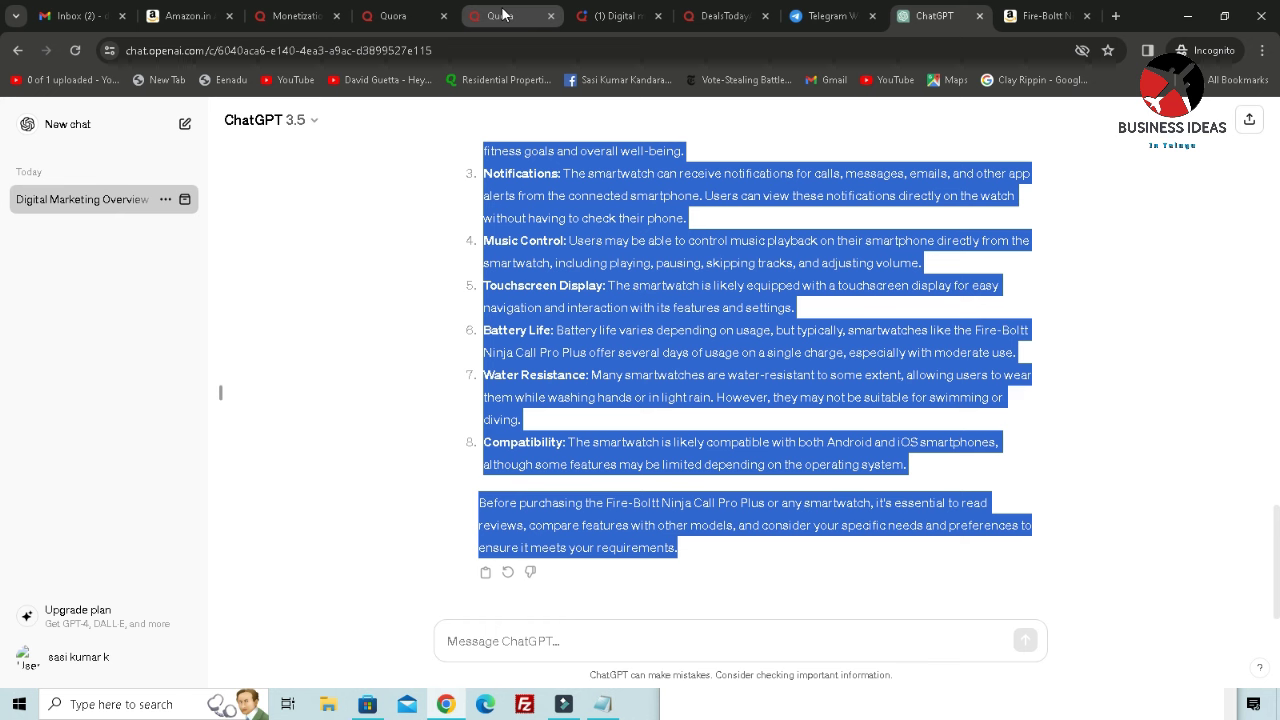
- Paste the copied watch description below the product link preview in the Quora post and publish it
left_click(736, 15)
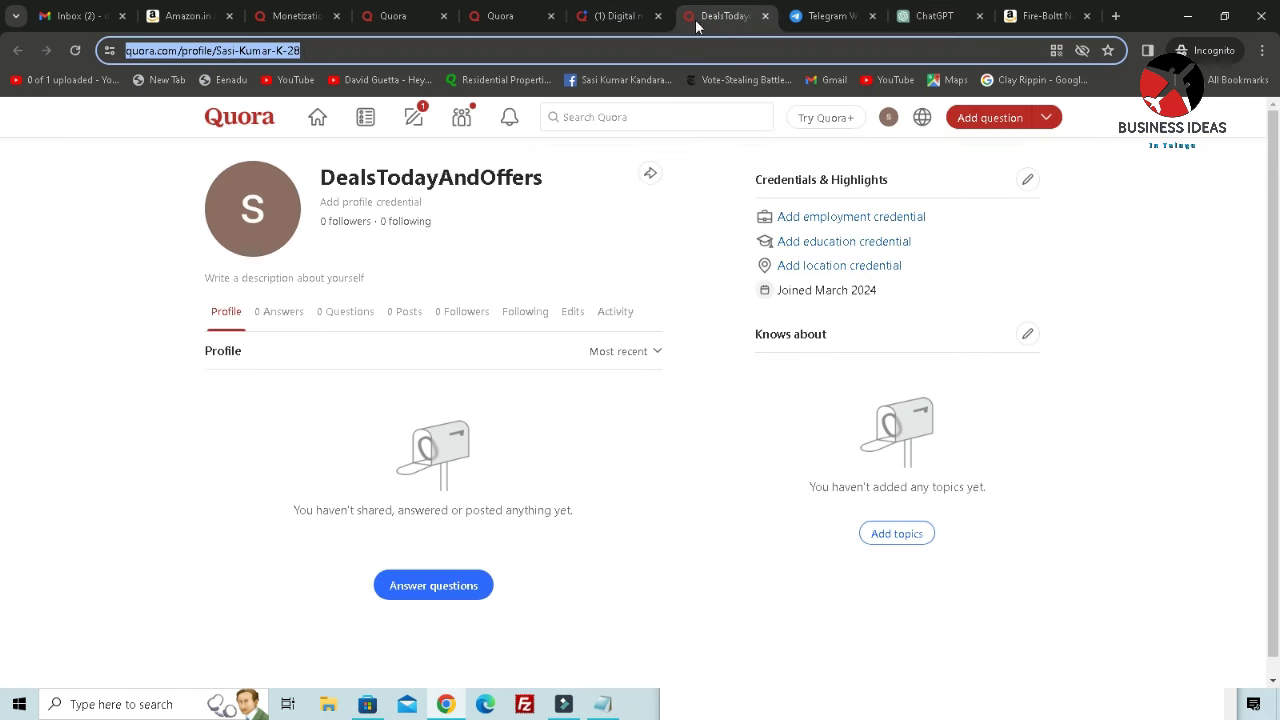
left_click(499, 16)
left_click(425, 531)
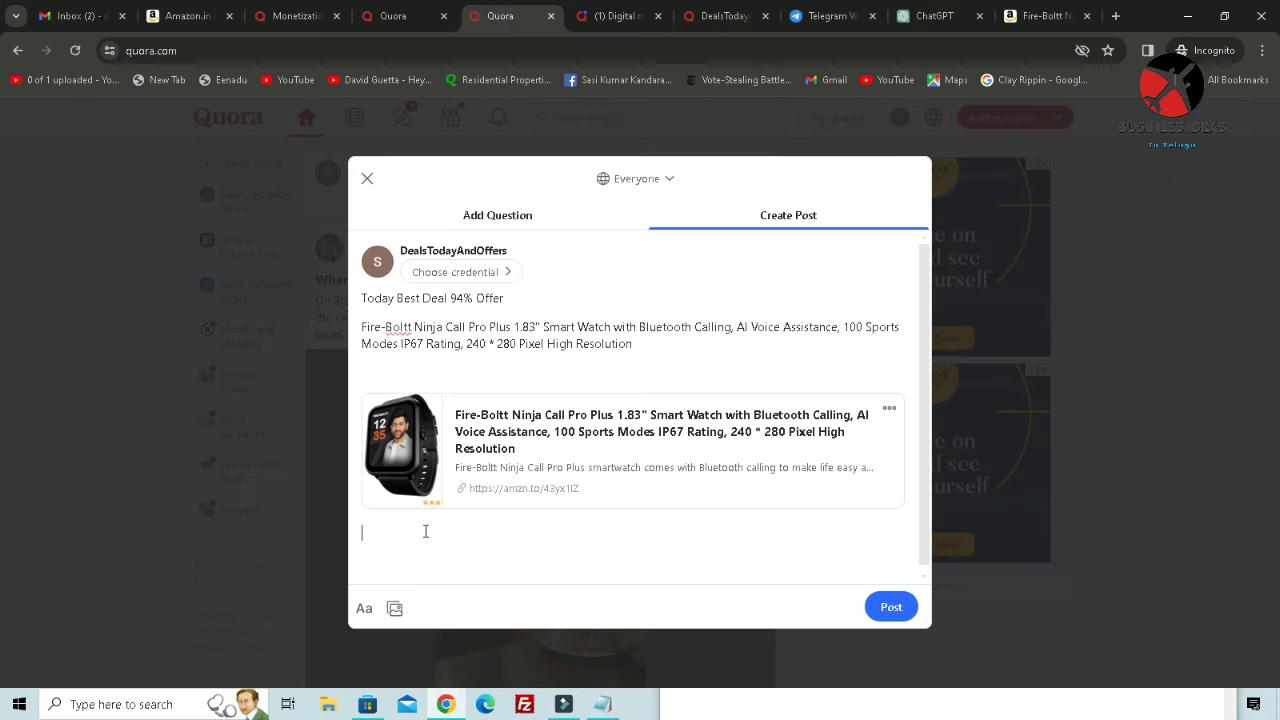
key("ctrl+v")
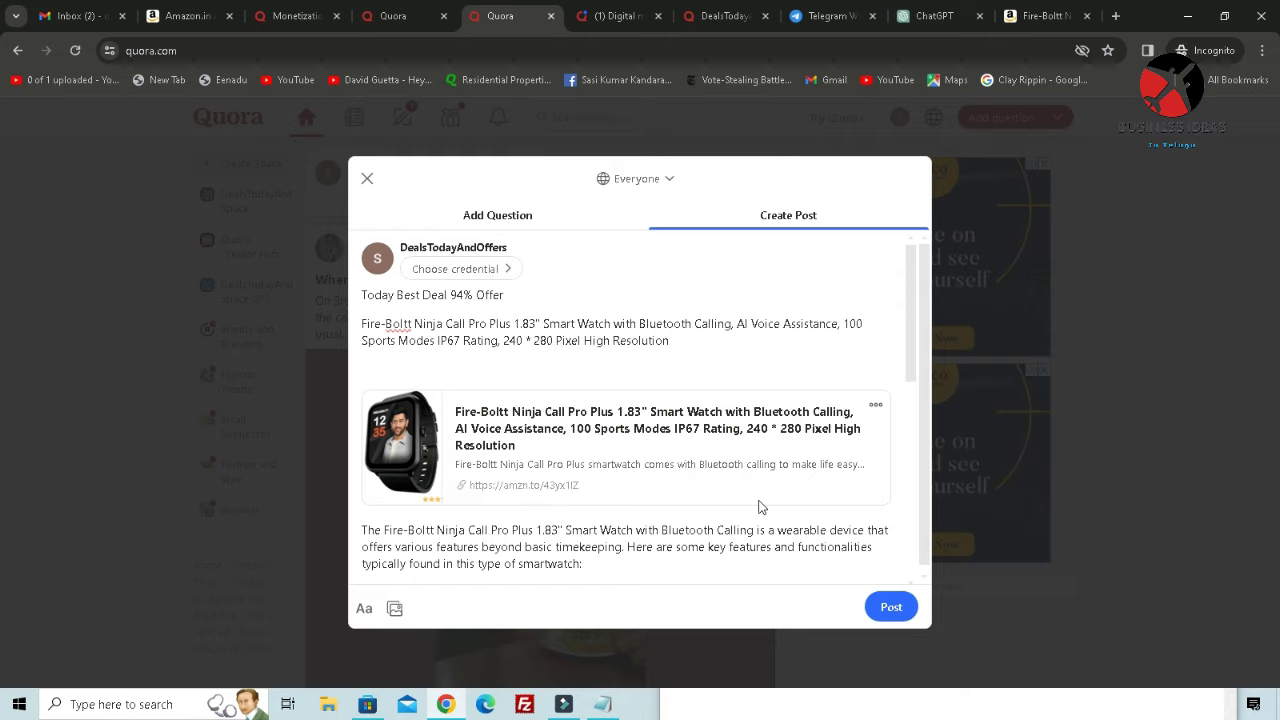
left_click(896, 618)
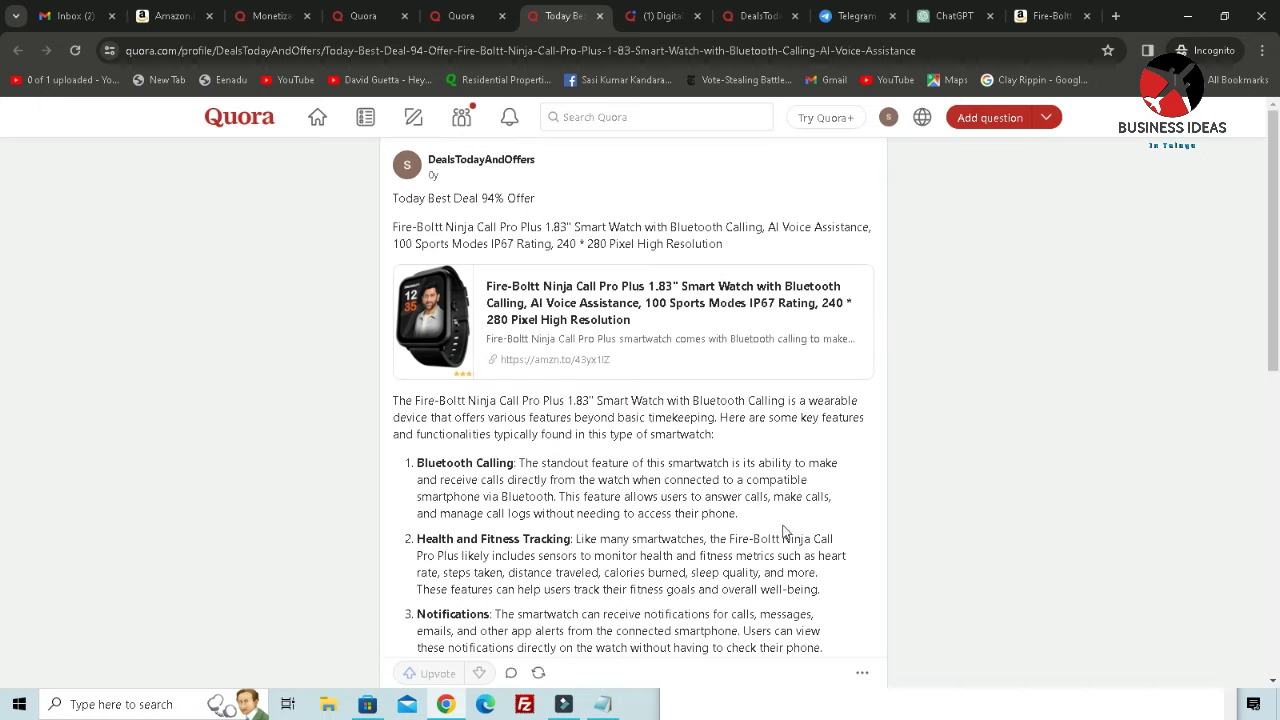
- Open the affiliate link in the published post, review the post and the watch's Amazon page, and close the product page
left_click(561, 313)
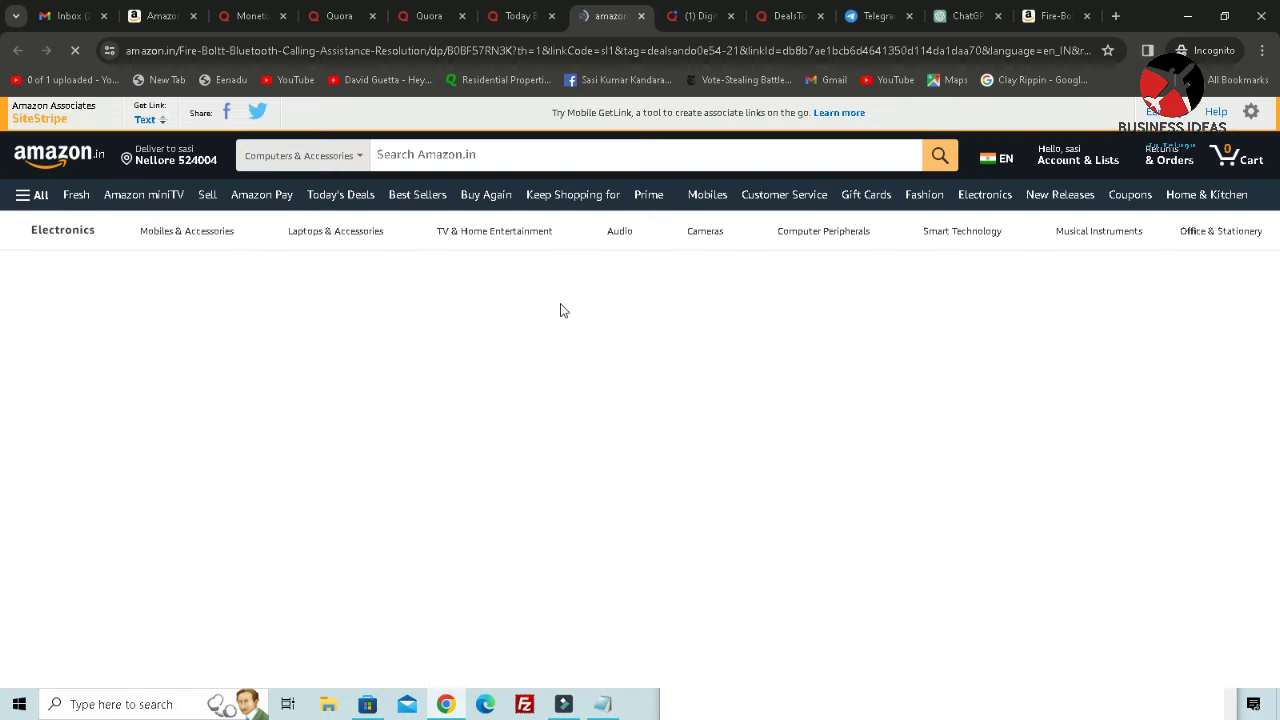
left_click(518, 15)
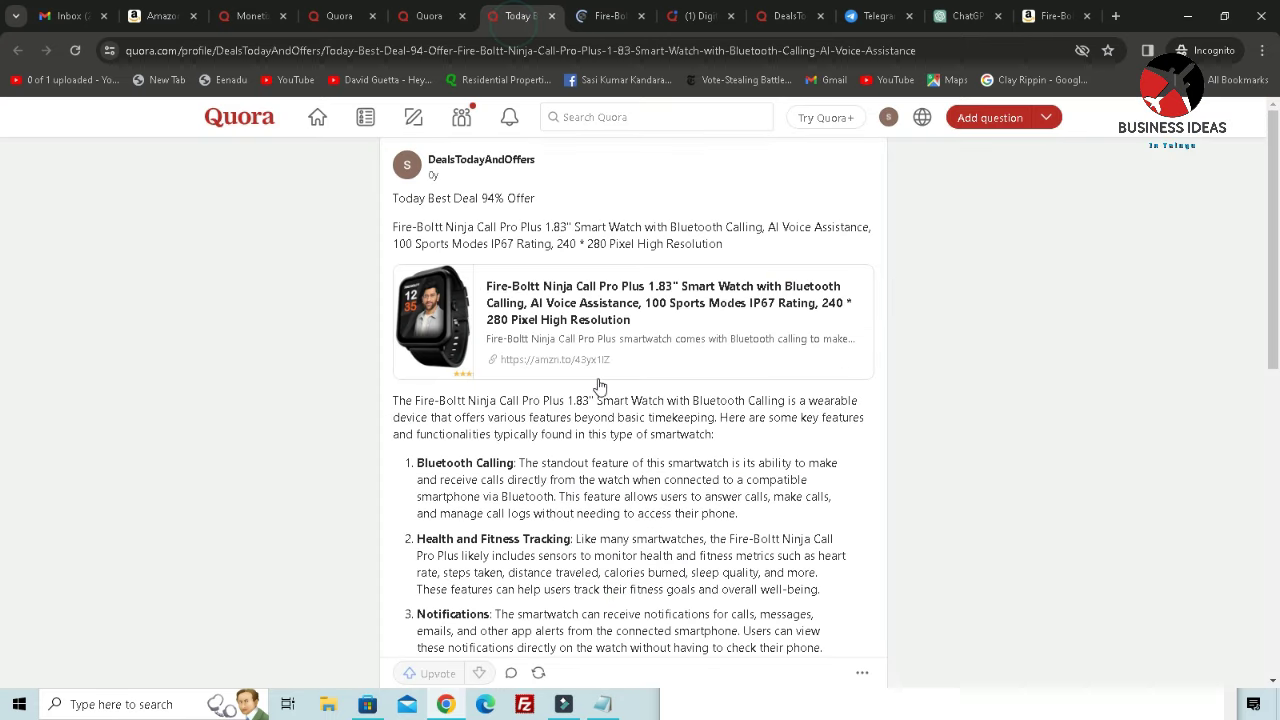
scroll(545, 360, "down", 4)
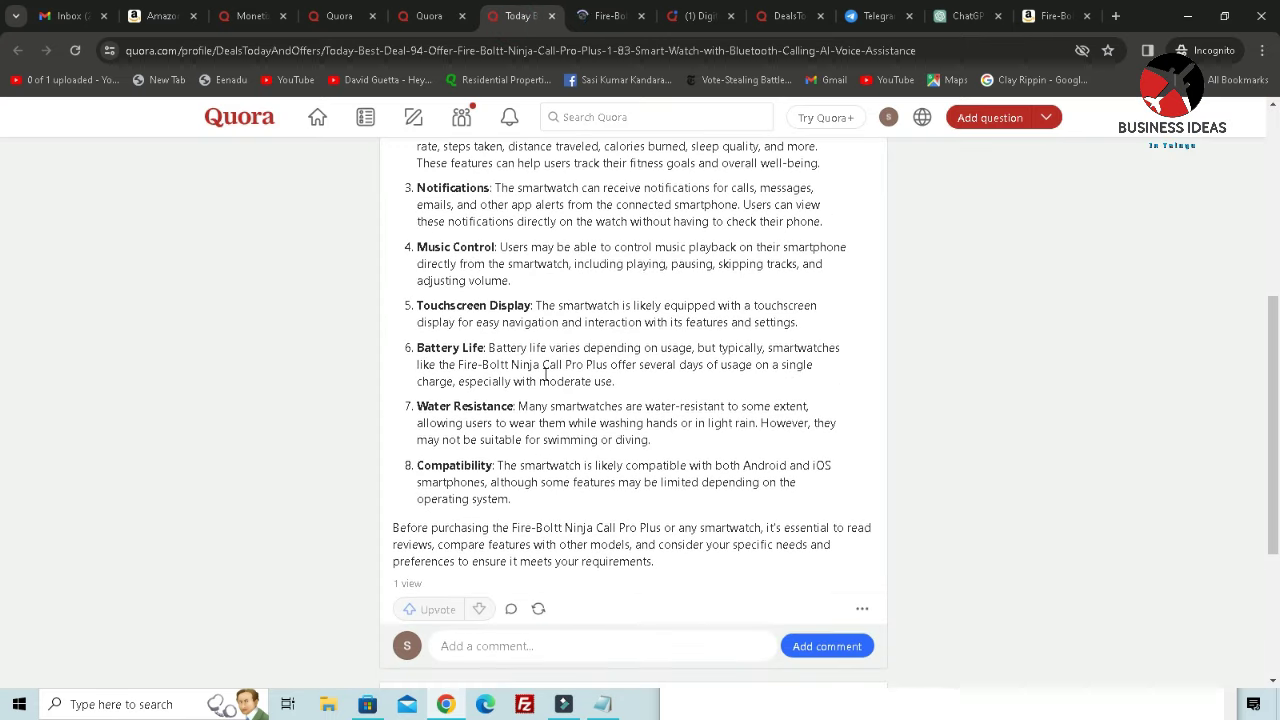
scroll(545, 372, "up", 4)
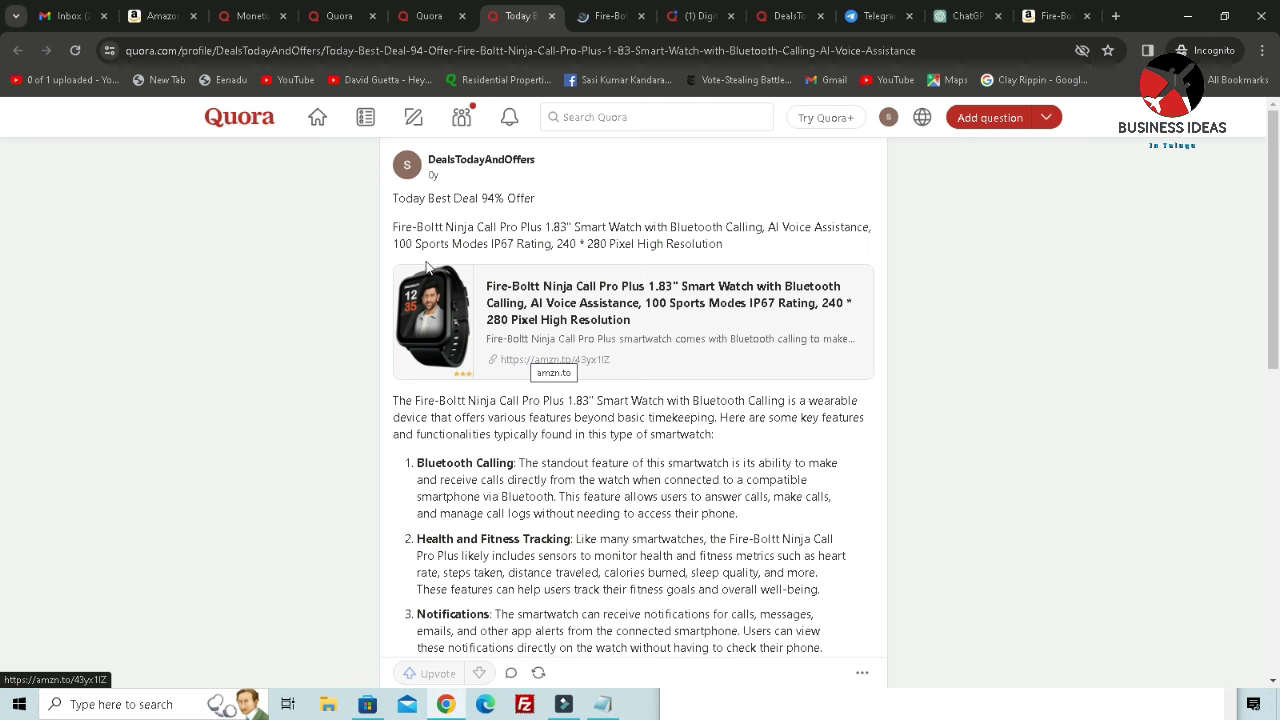
left_click(153, 7)
left_click(605, 15)
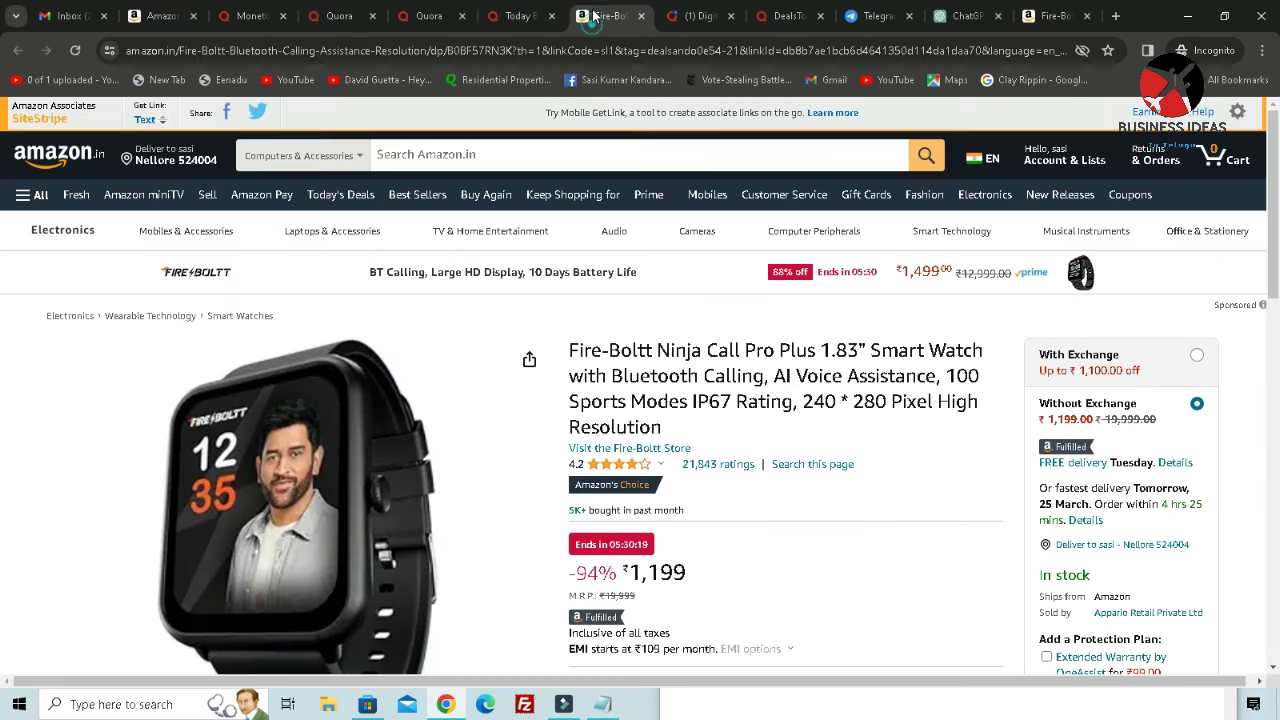
scroll(850, 430, "down", 2)
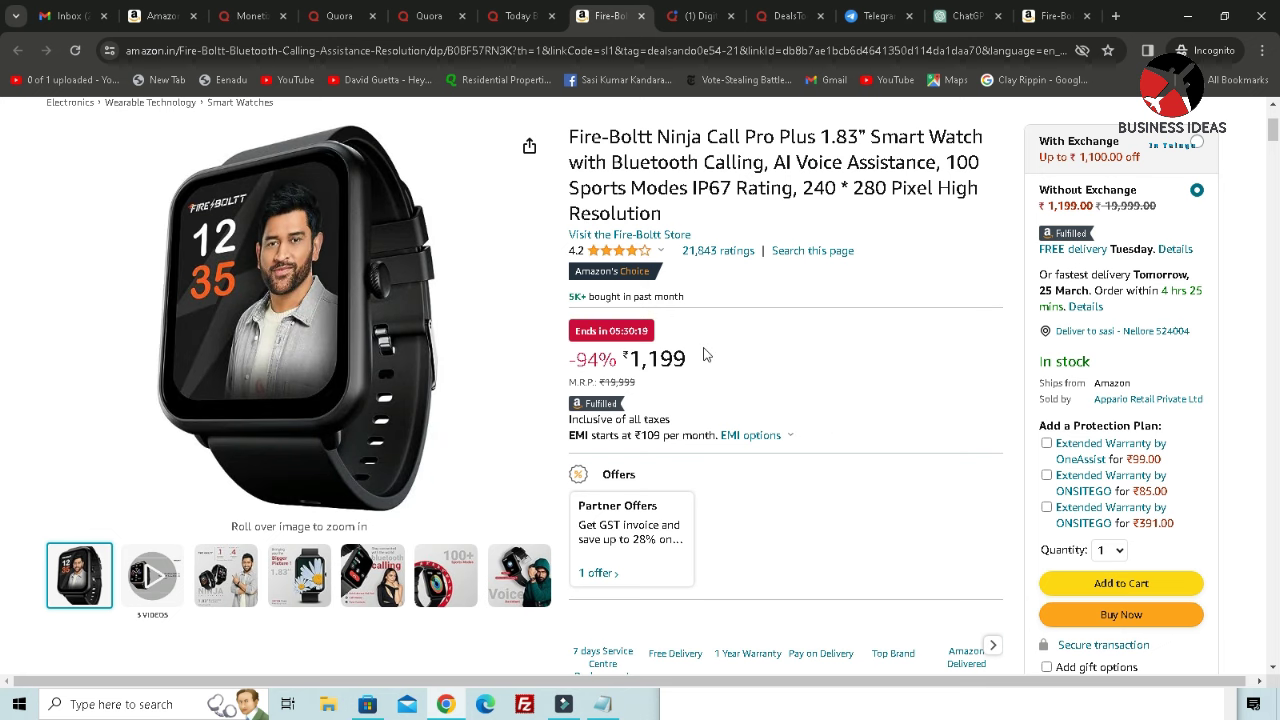
scroll(740, 367, "up", 2)
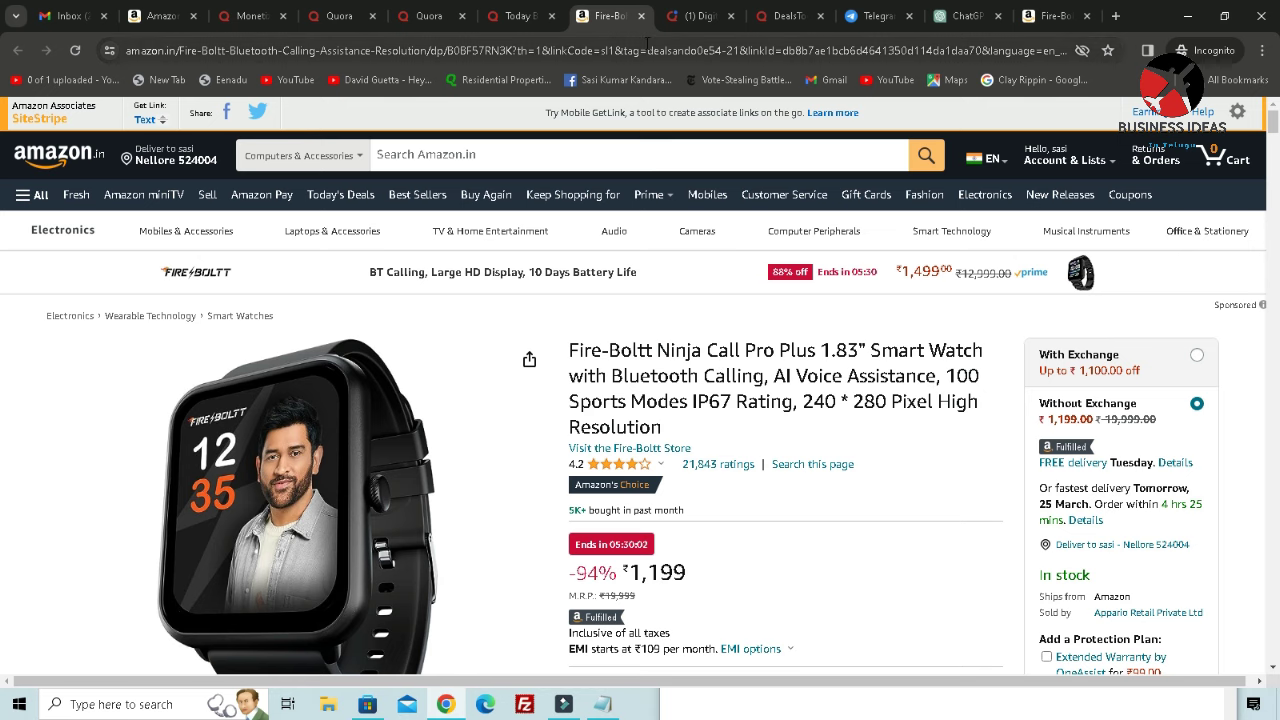
left_click(641, 18)
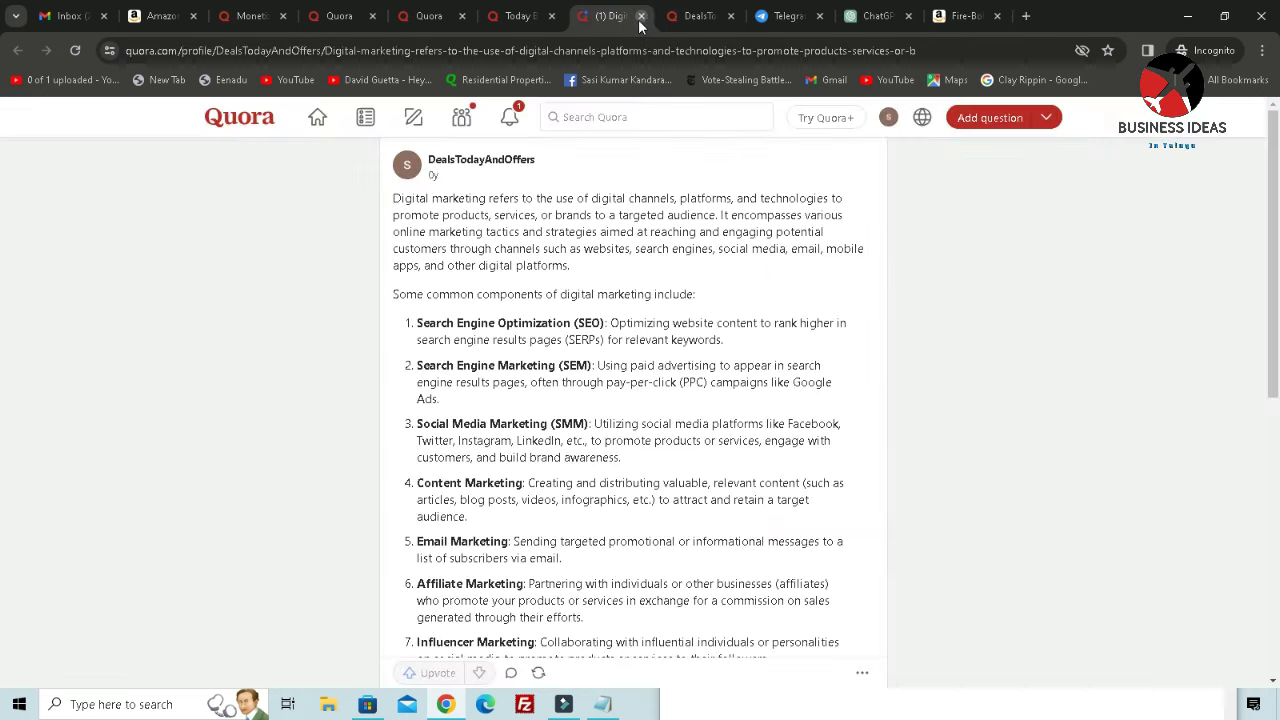
- Open Amazon.in in a new tab, browse its home page deals, and switch to the Amazon Associates account page
left_click(1030, 18)
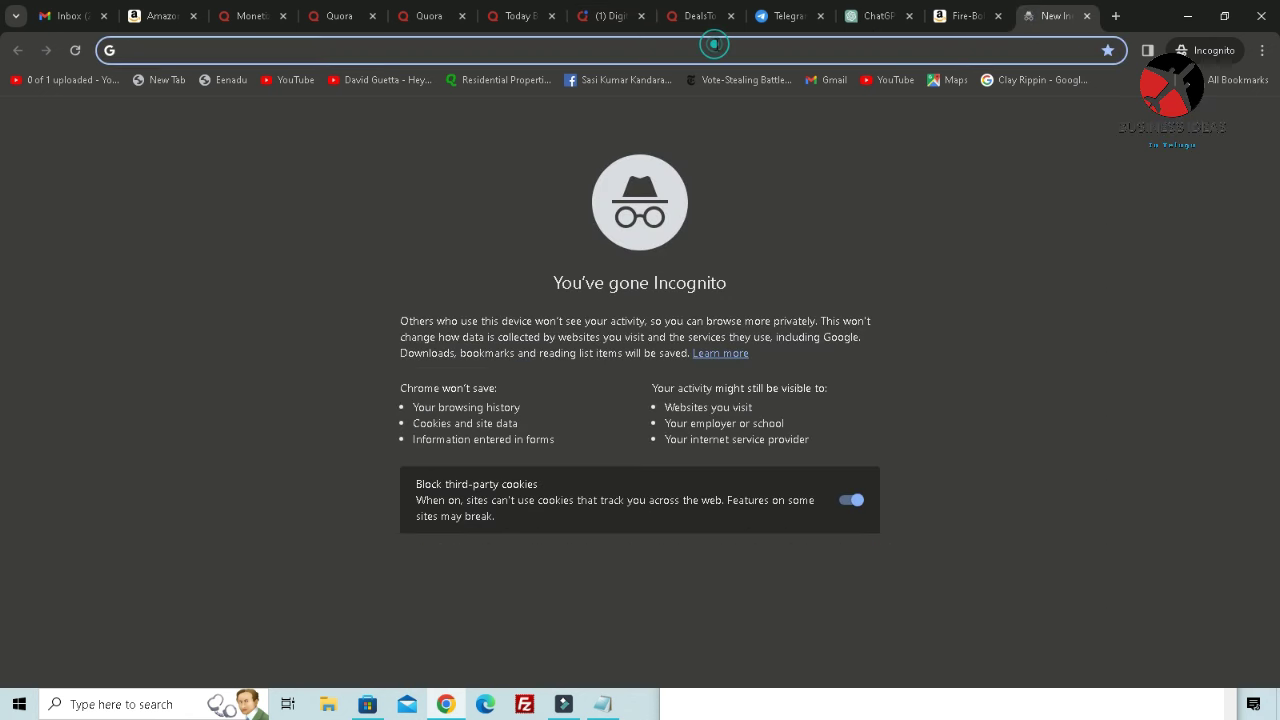
type("am")
key("Return")
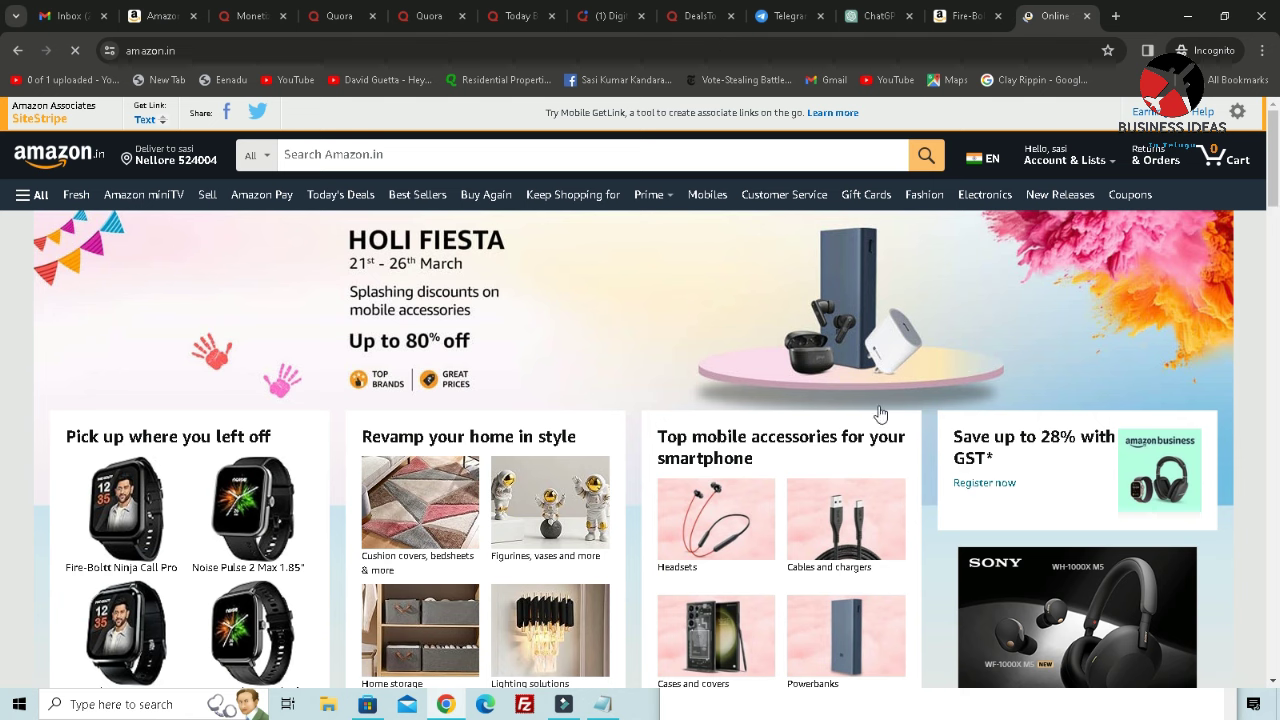
scroll(757, 493, "down", 6)
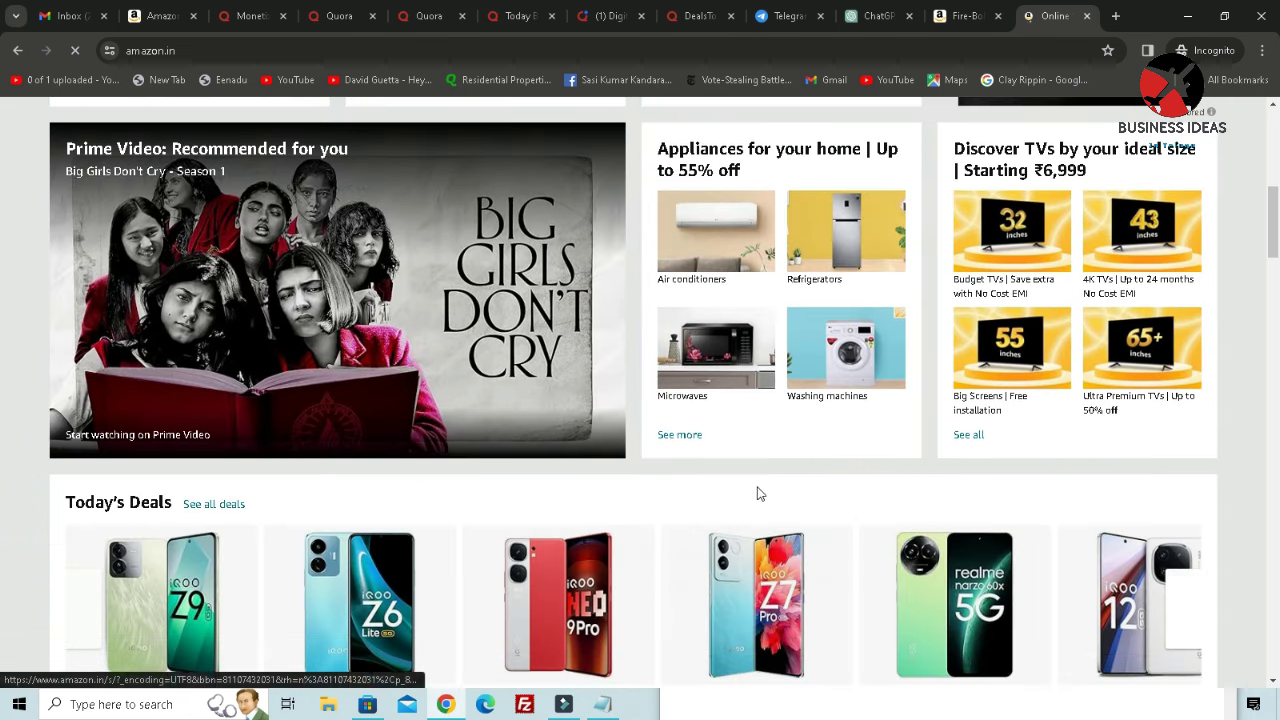
left_click(157, 15)
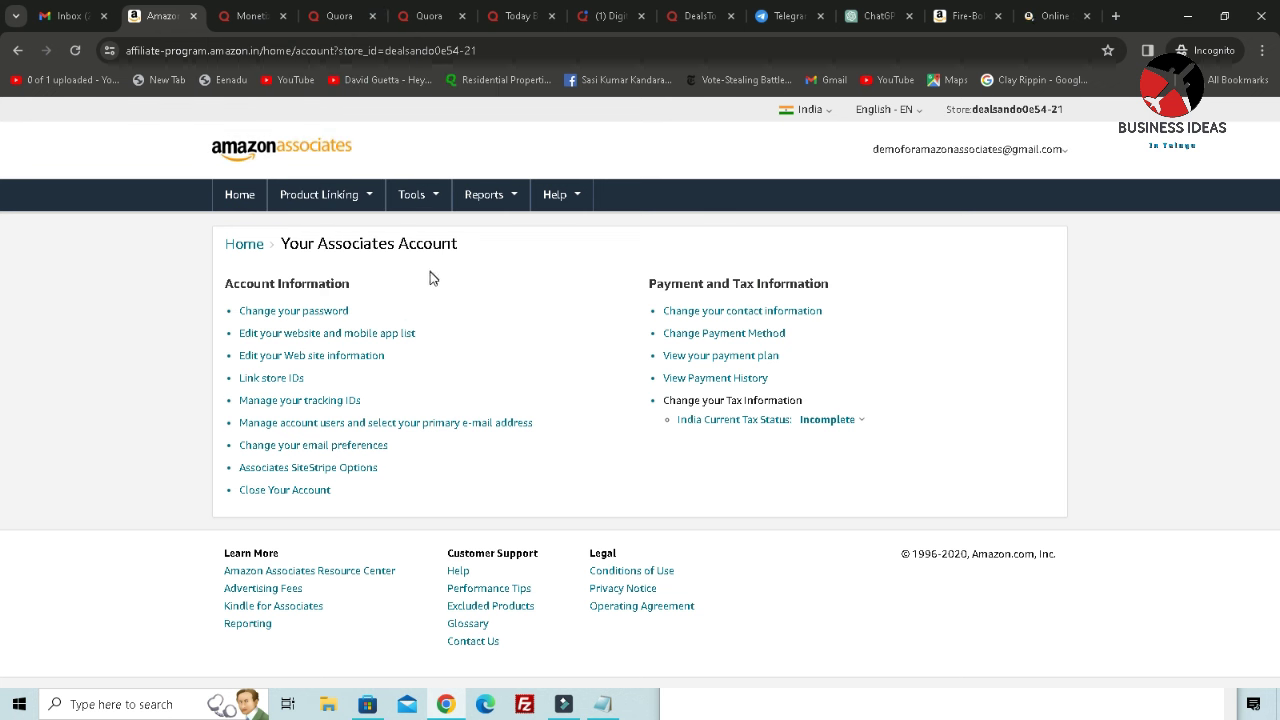
- Check the published deal post and open the content and stats page of the Quora account
left_click(422, 17)
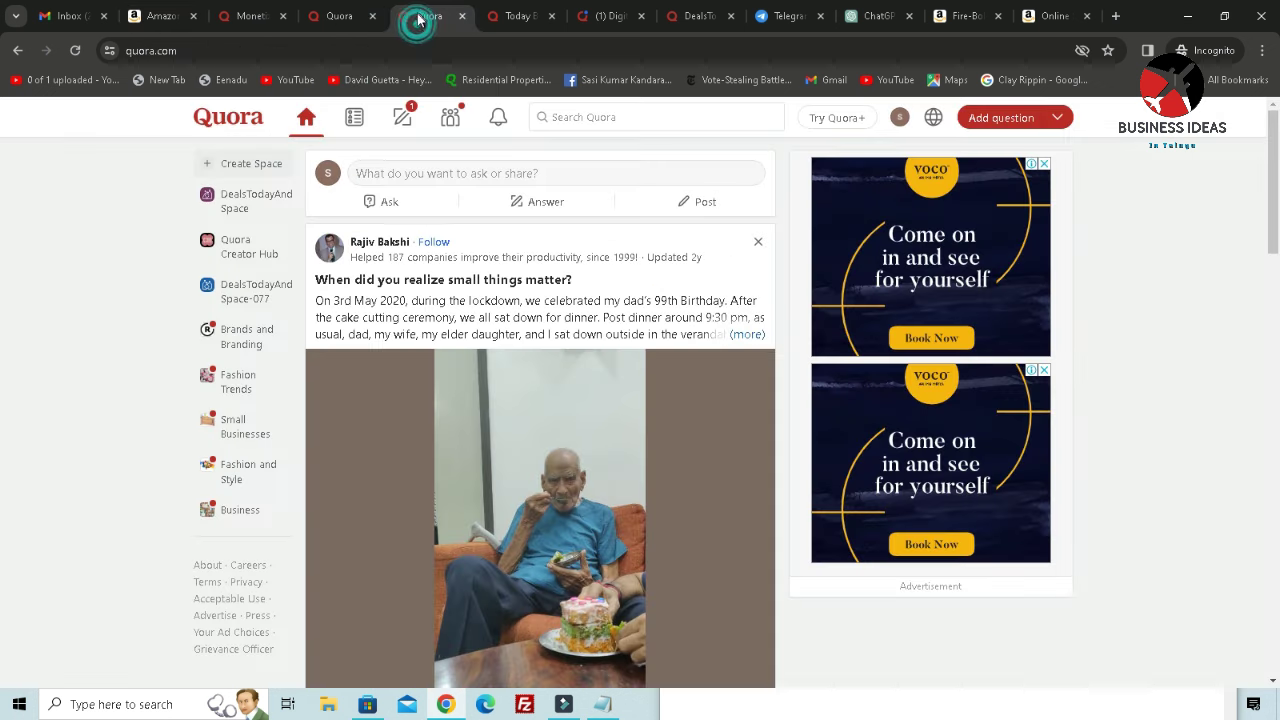
left_click(516, 17)
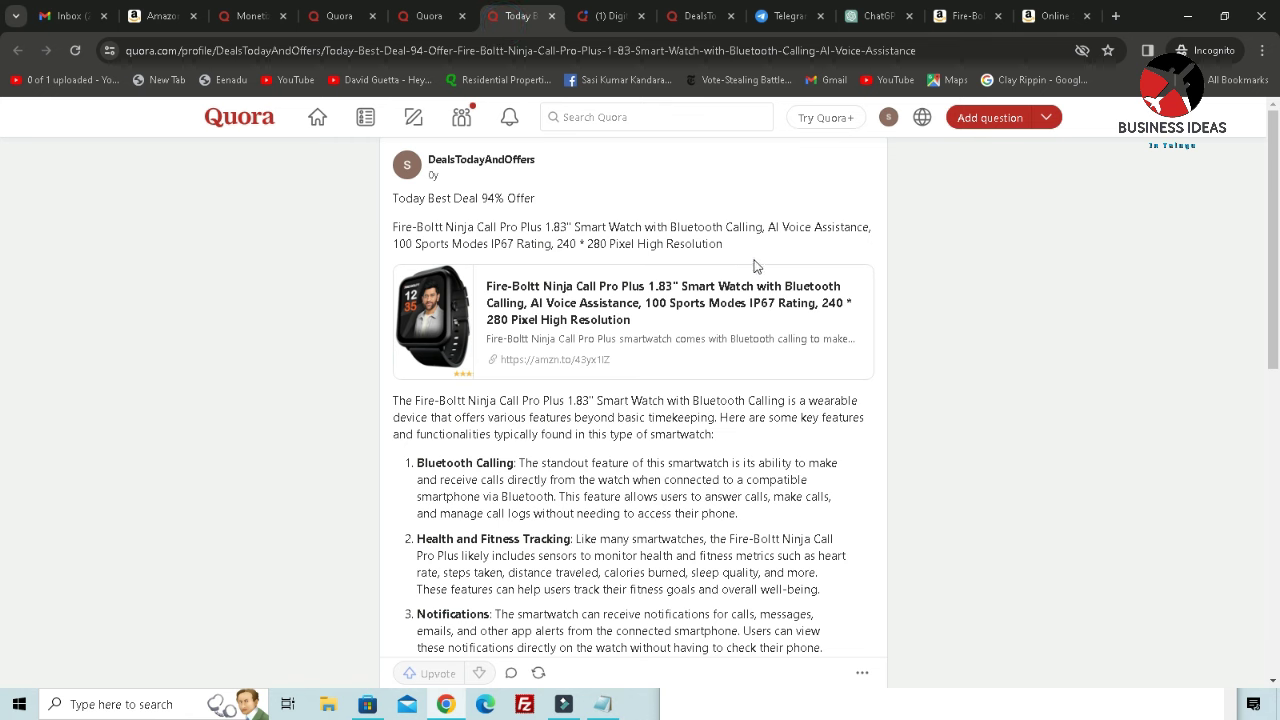
left_click(455, 18)
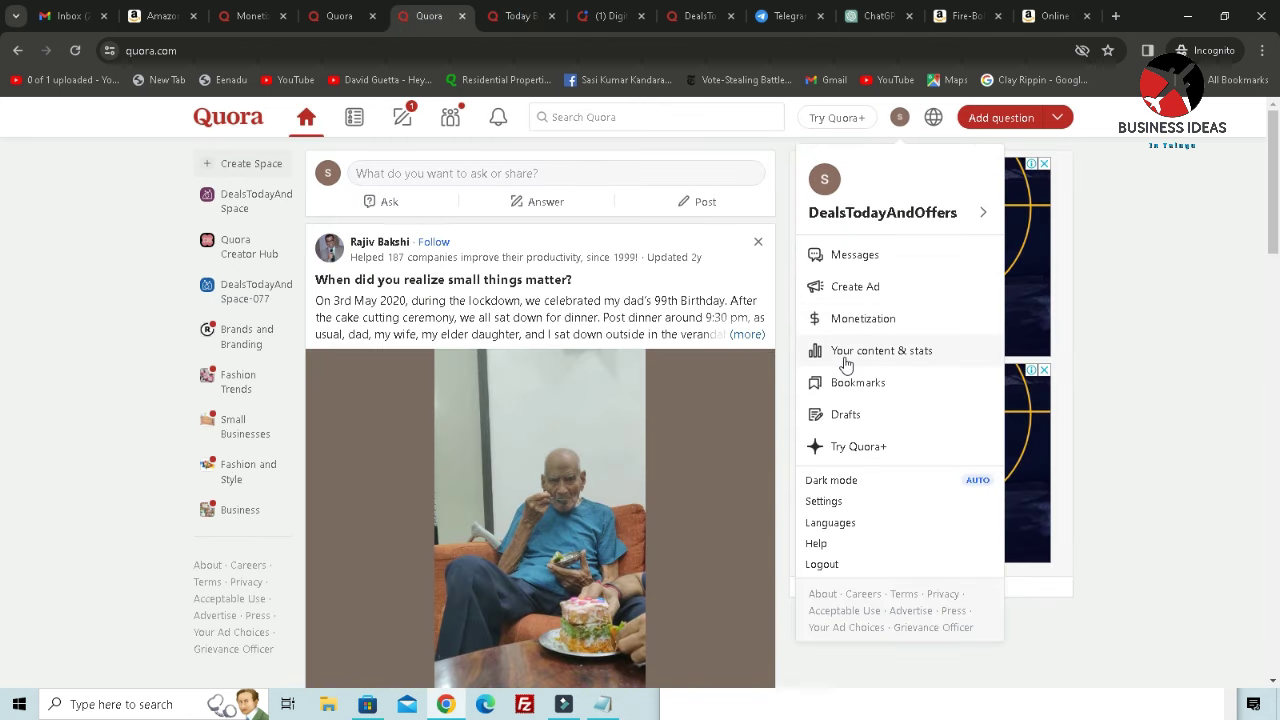
left_click(860, 352)
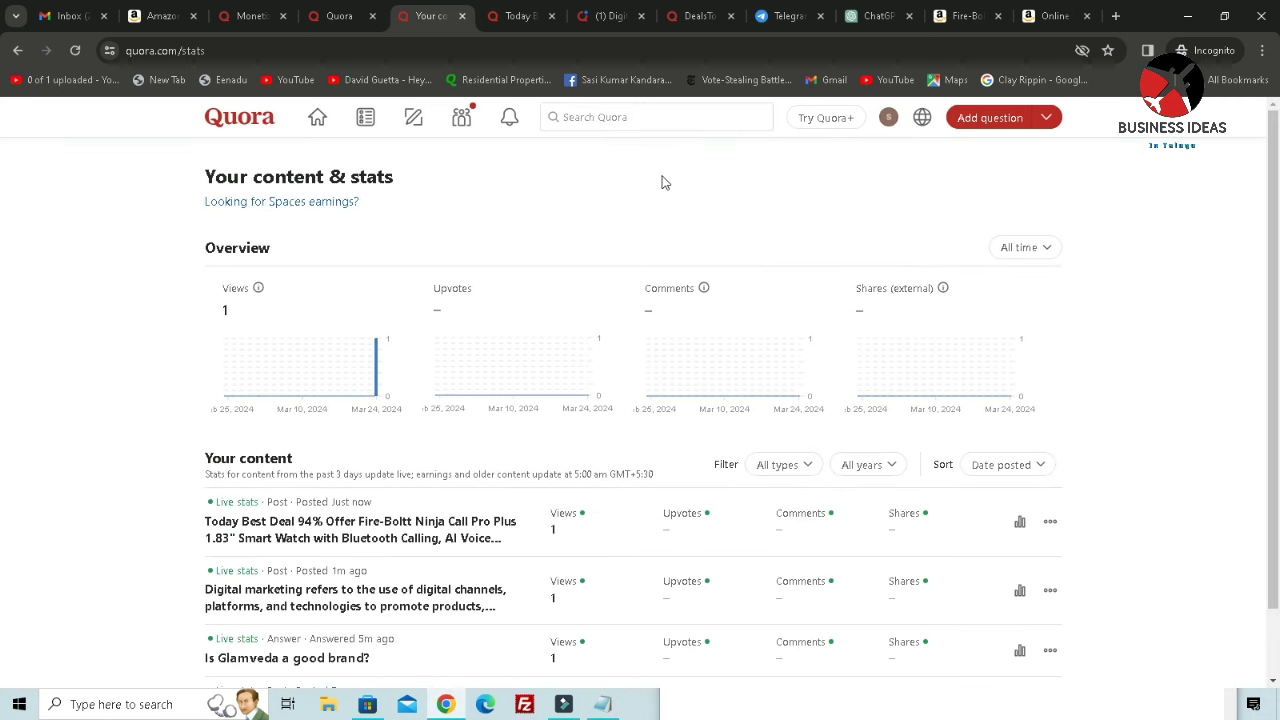
- Copy the watch deal text and affiliate link from Notepad and paste them into the Dealsandoffersindia Telegram channel's message box
left_click(768, 16)
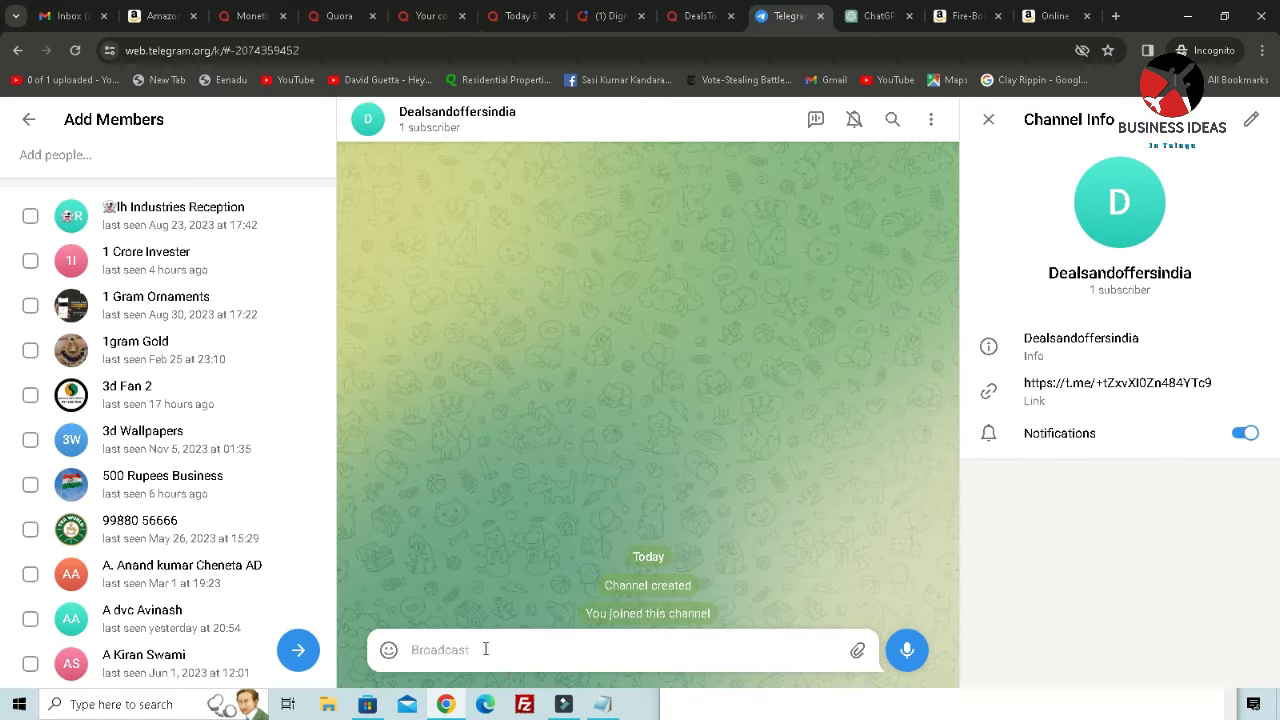
left_click(603, 704)
left_click(870, 630)
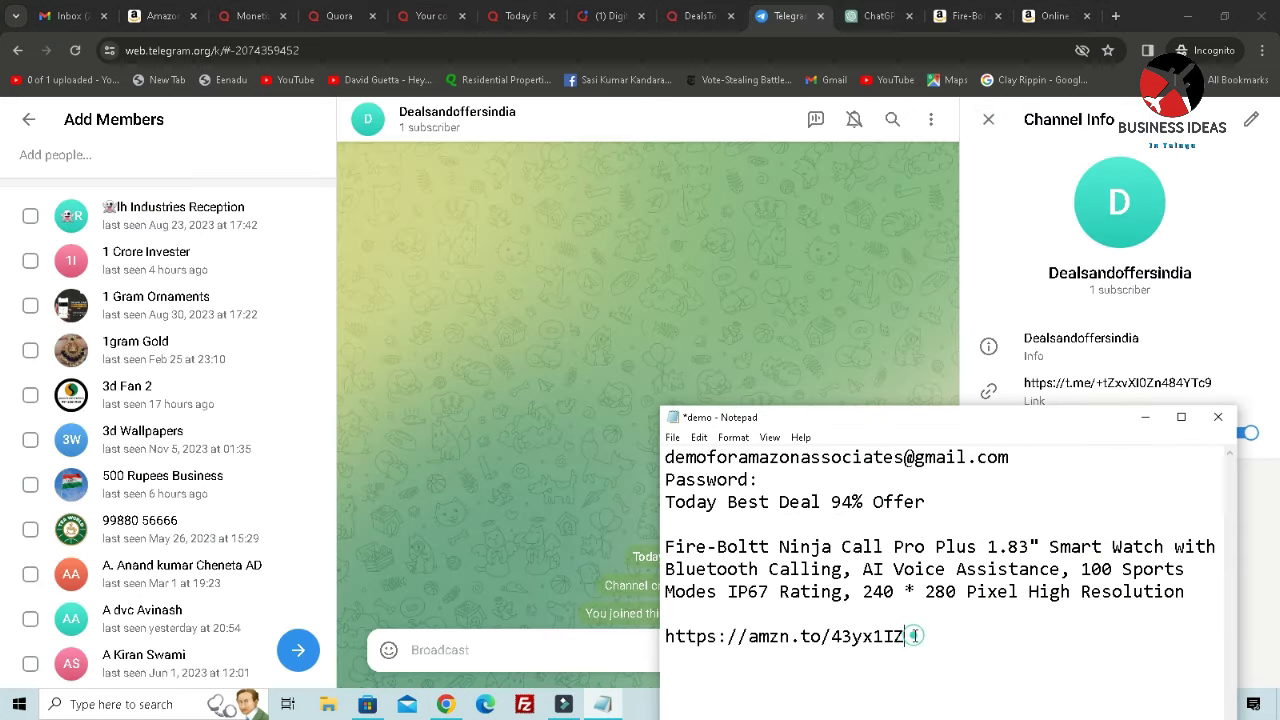
left_click_drag(905, 636, 664, 507)
key("ctrl+c")
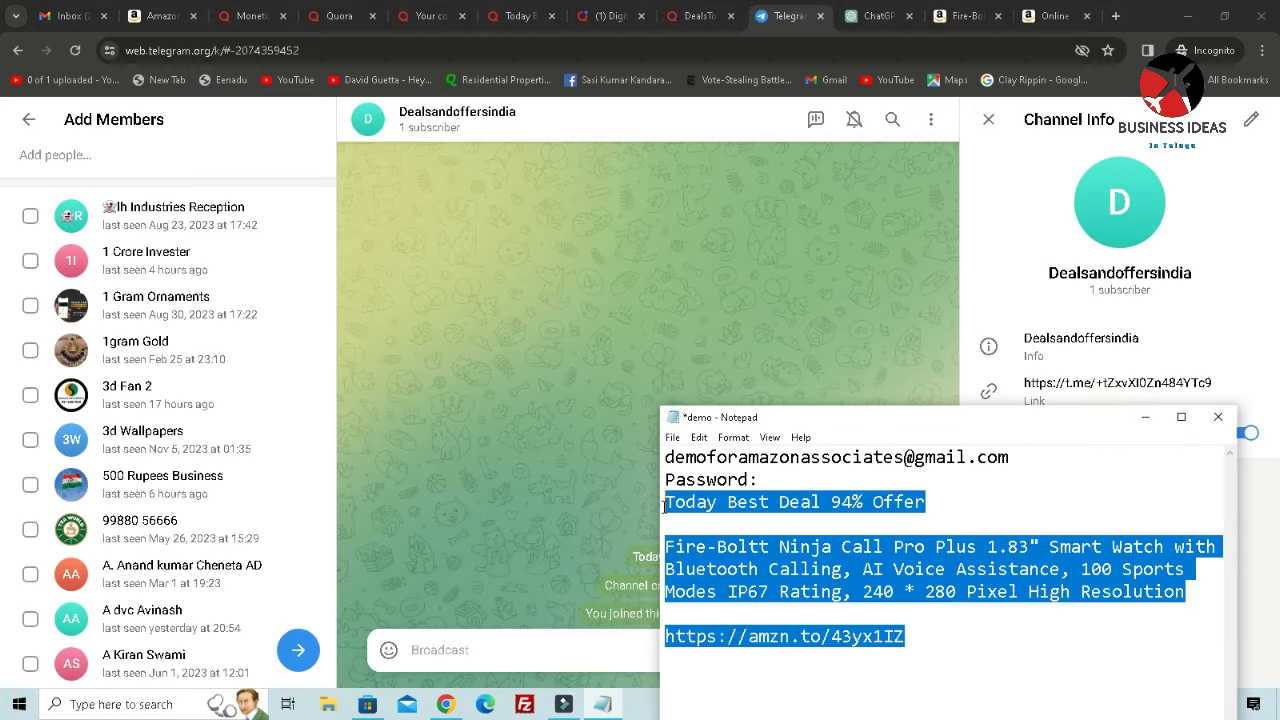
left_click(420, 649)
key("ctrl+v")
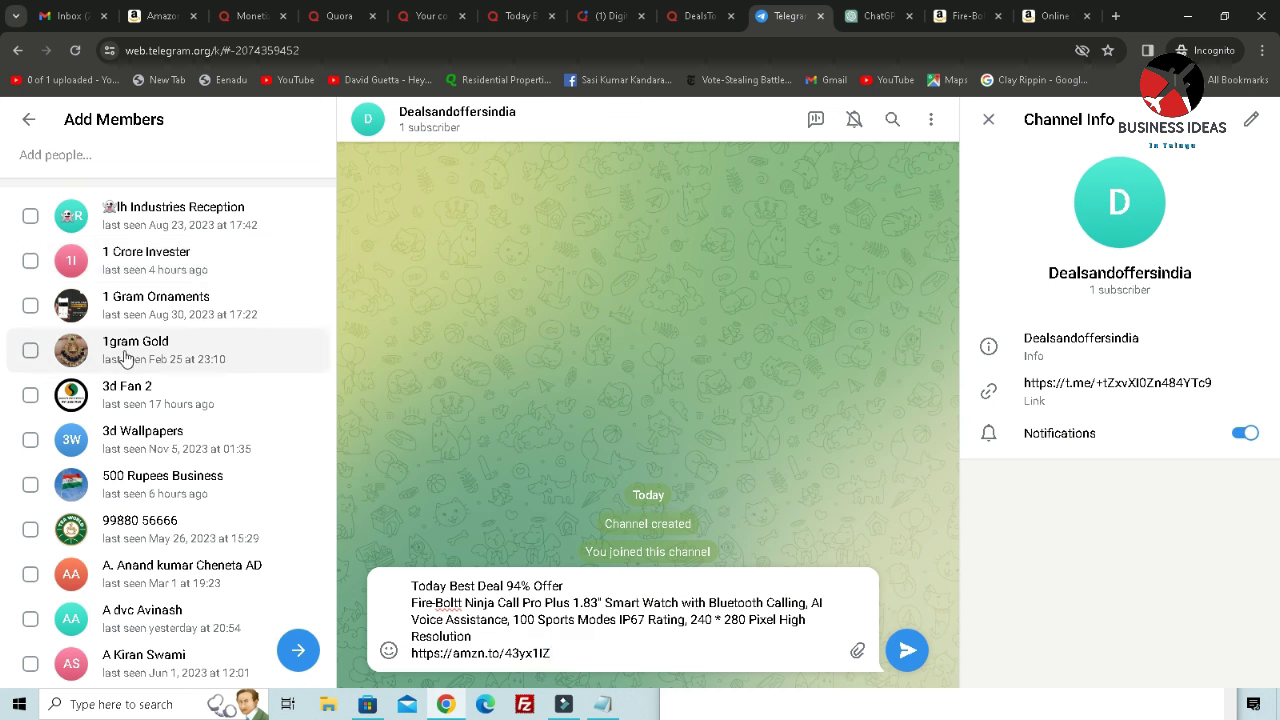
scroll(170, 450, "down", 2)
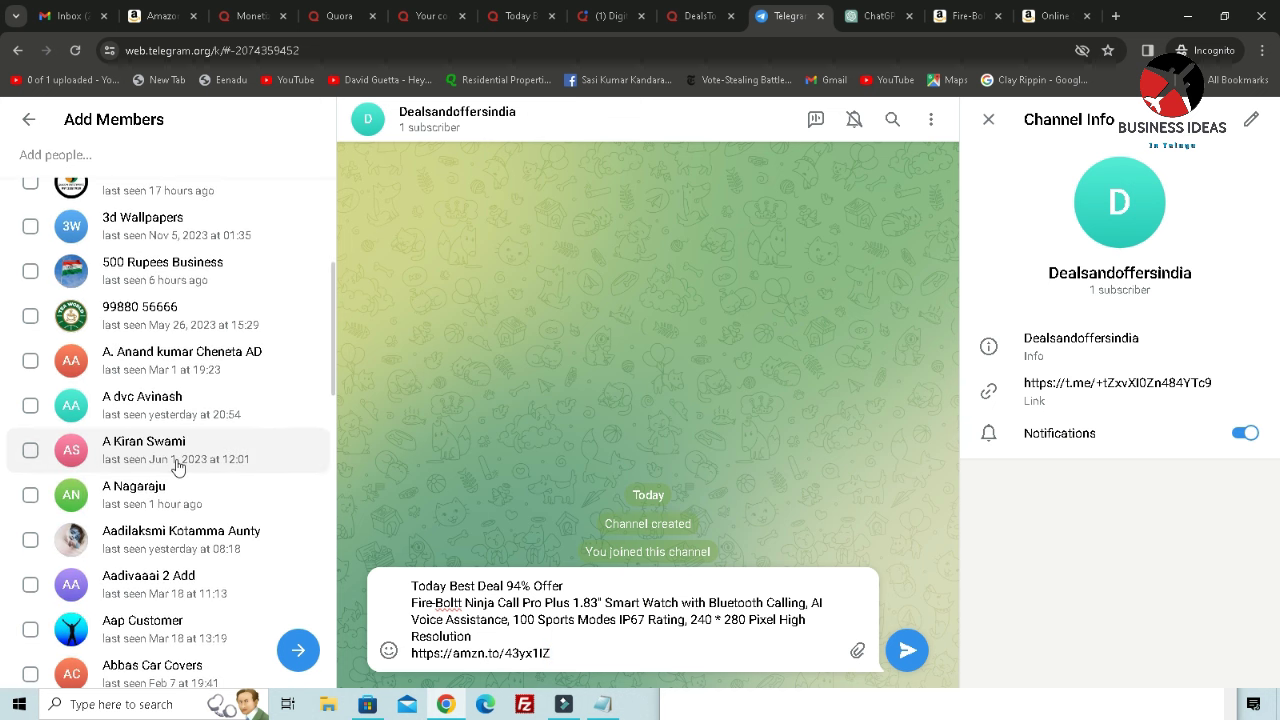
- Look through the contacts that can be added as channel members, and send the prepared watch deal message to the Dealsandoffersindia channel
scroll(205, 543, "down", 2)
scroll(208, 540, "down", 4)
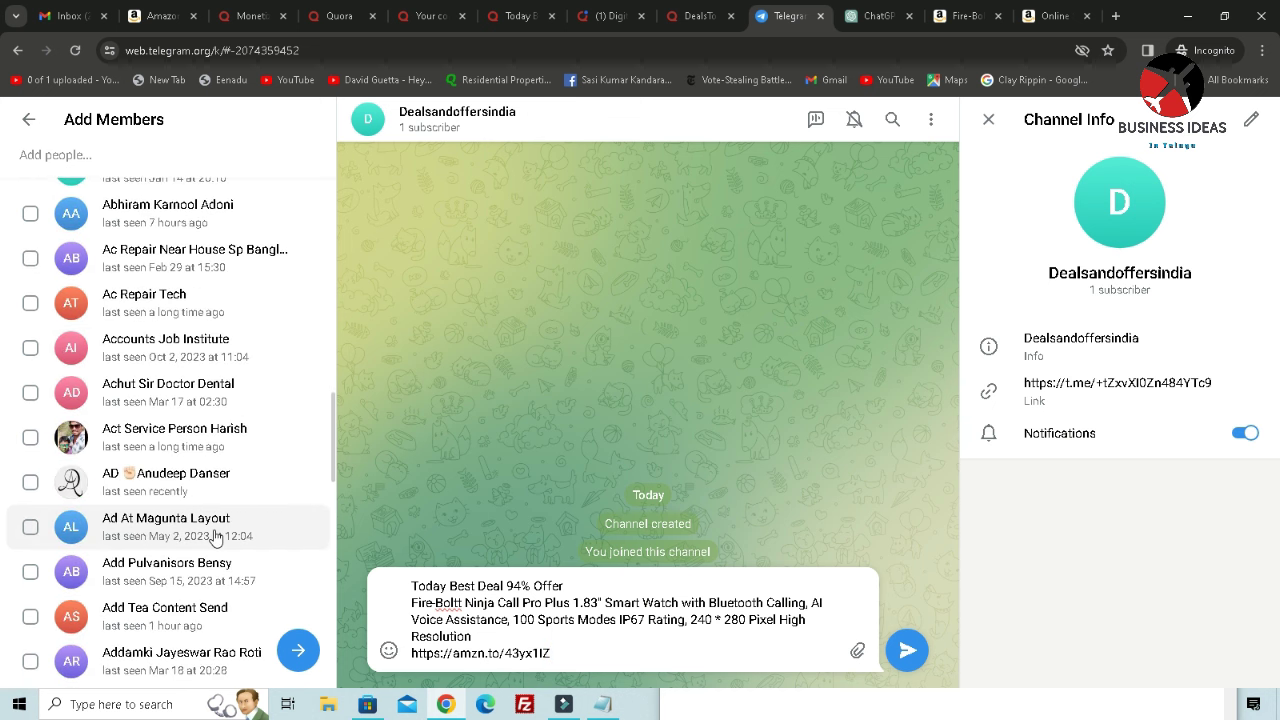
scroll(240, 528, "up", 8)
left_click(578, 659)
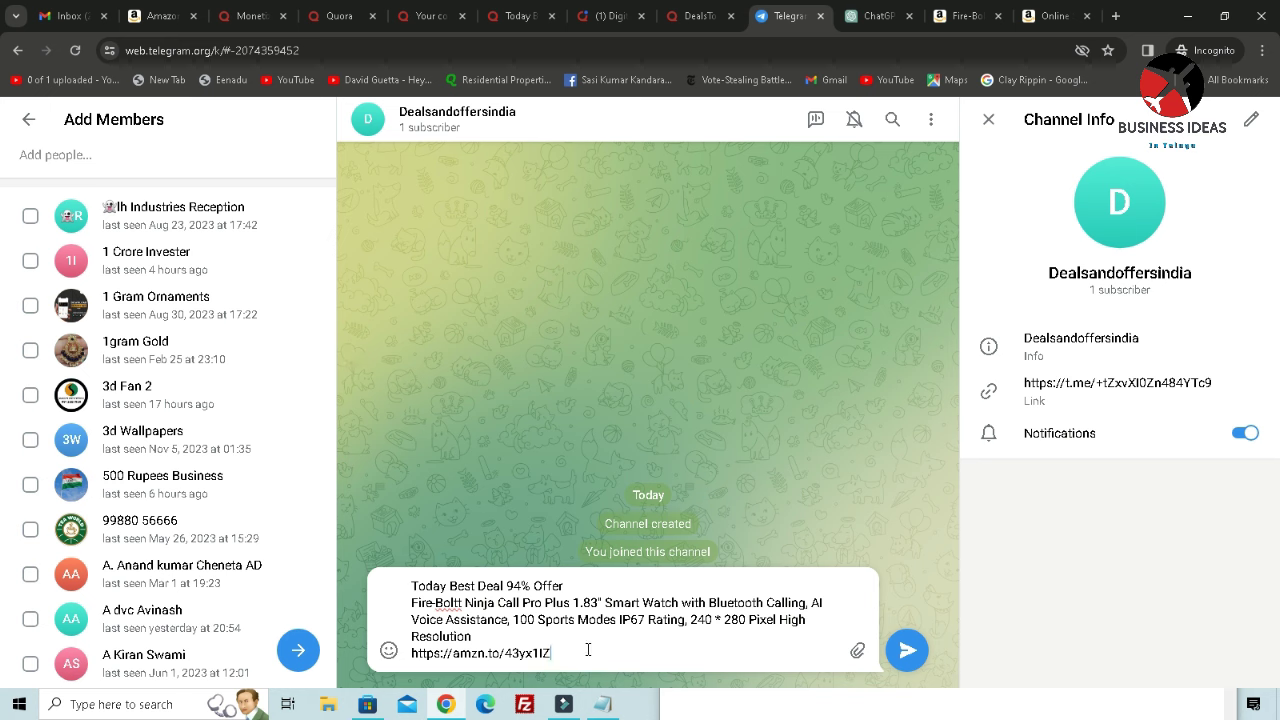
left_click(911, 655)
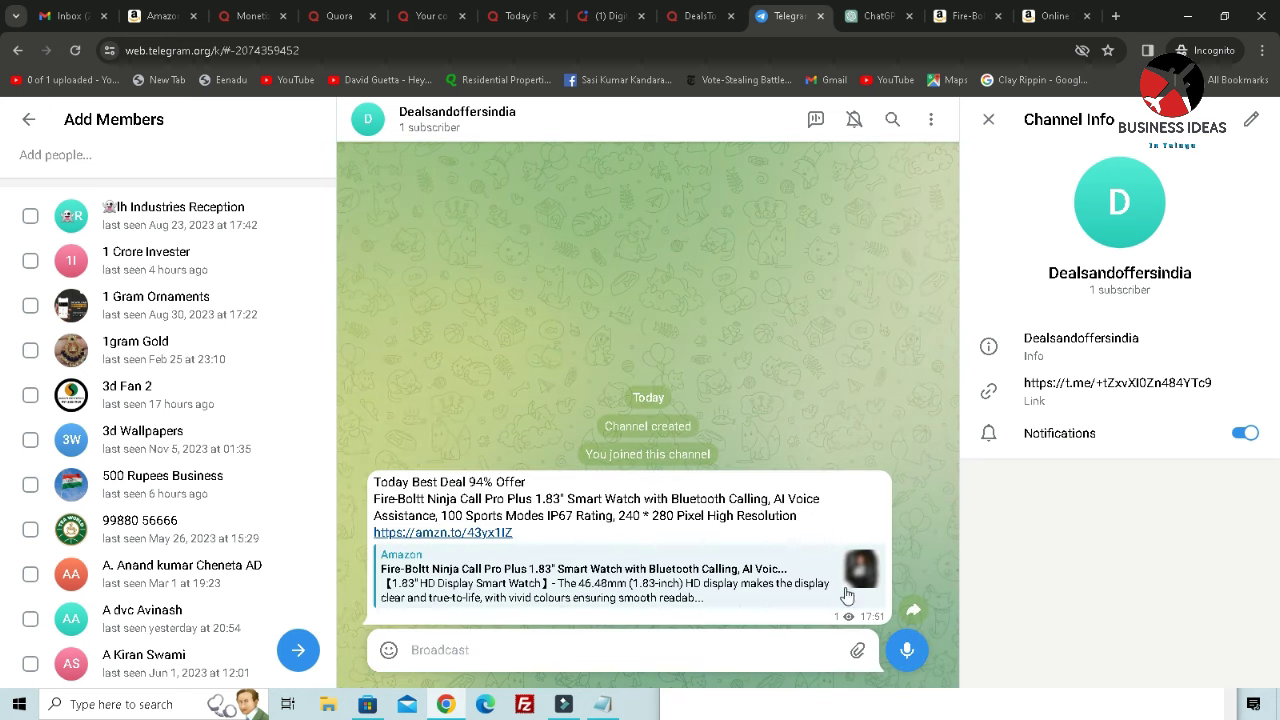
- Open the affiliate link in the sent channel message and review the watch's Amazon product page against the post
left_click(486, 535)
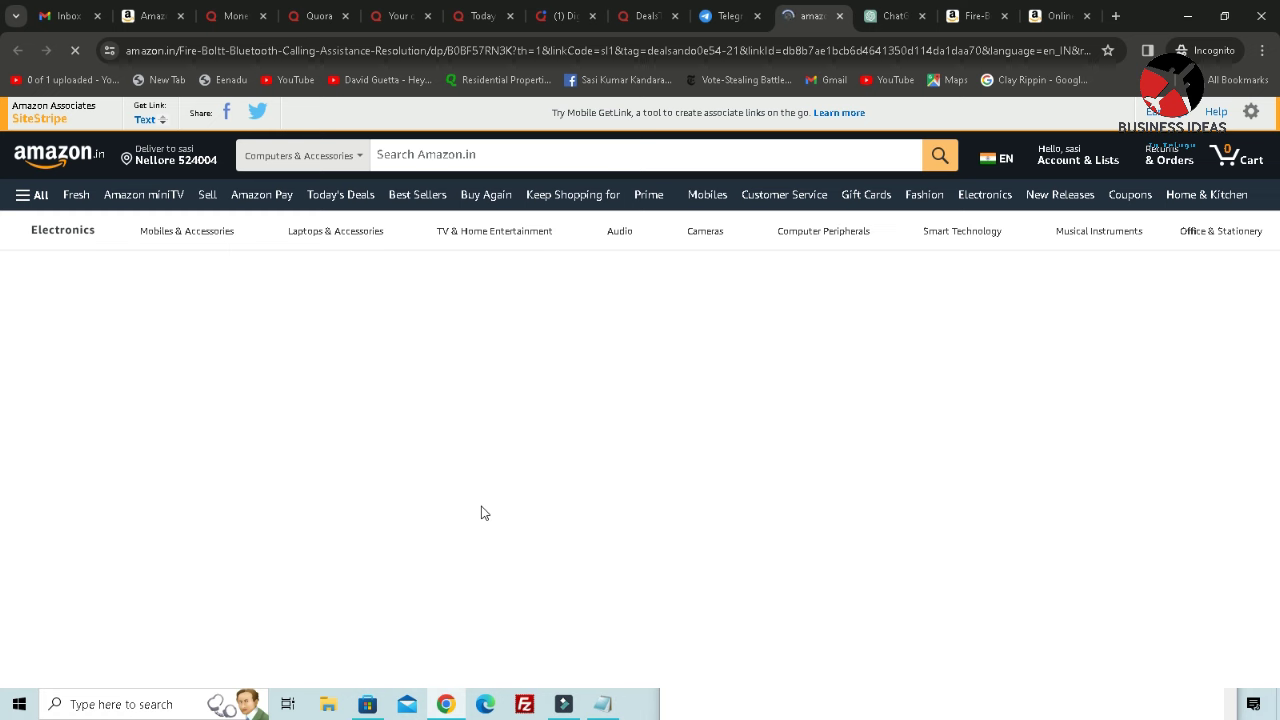
left_click(729, 16)
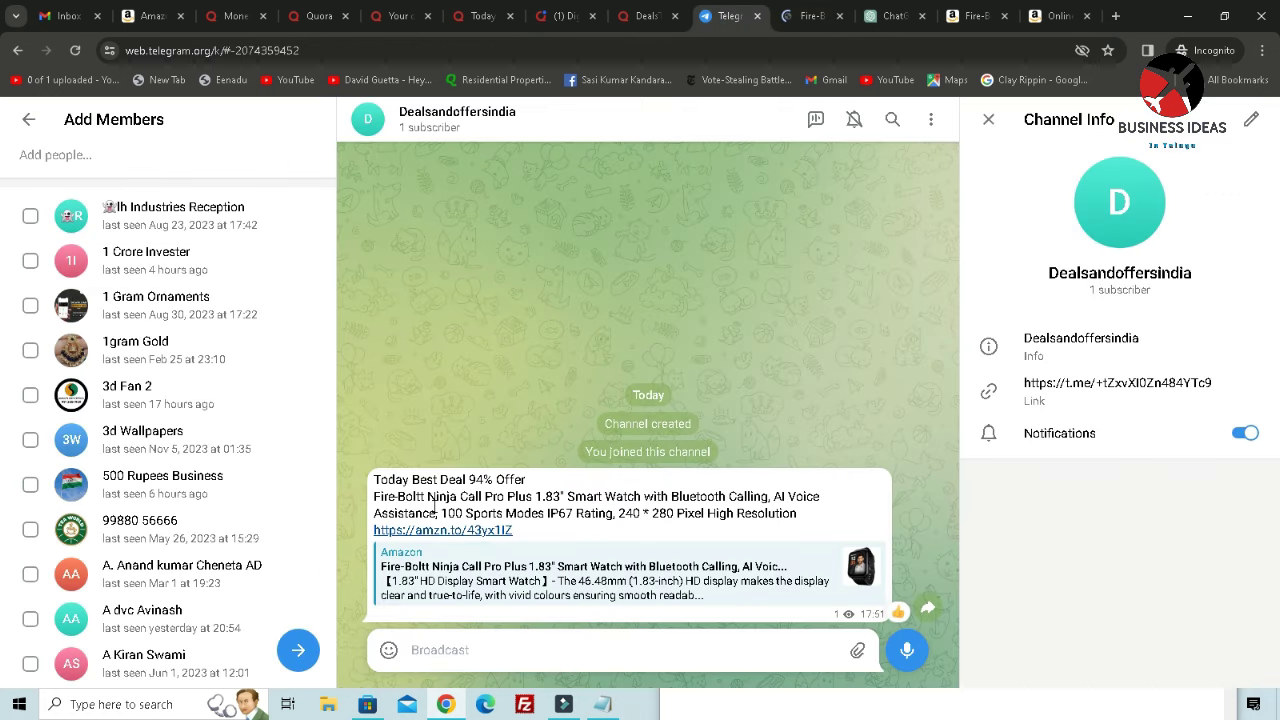
left_click(800, 16)
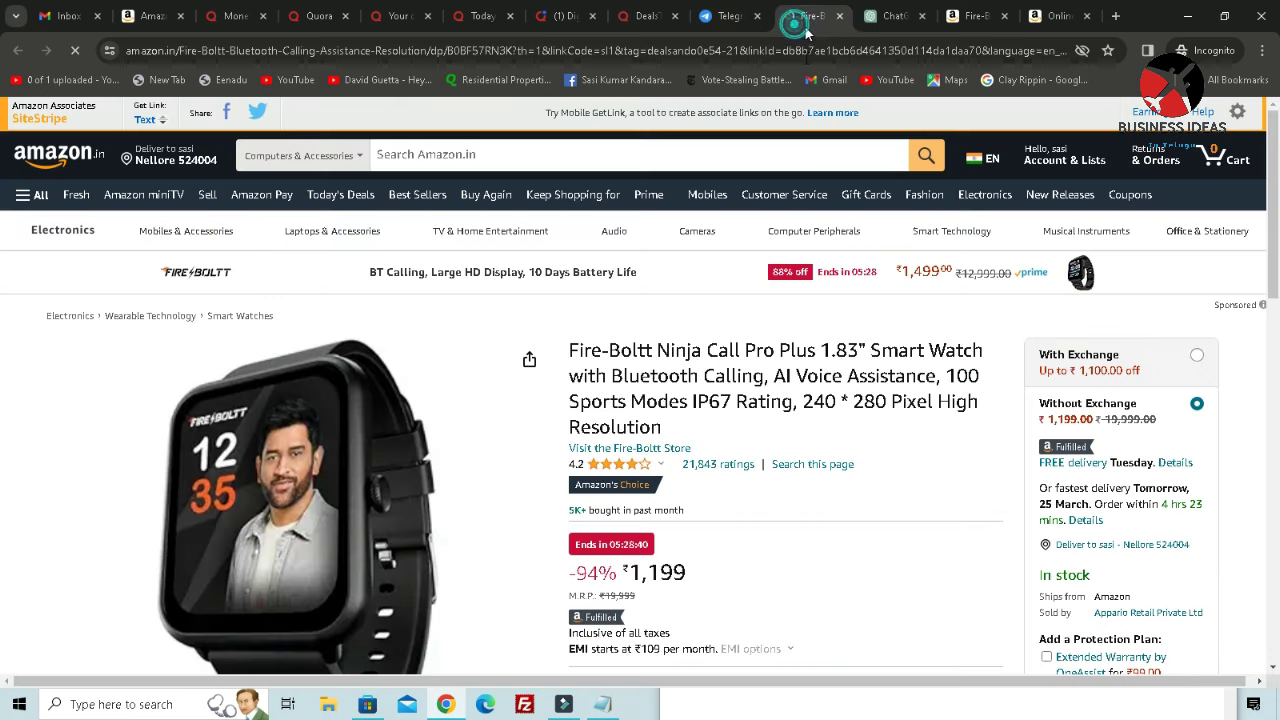
scroll(641, 420, "down", 3)
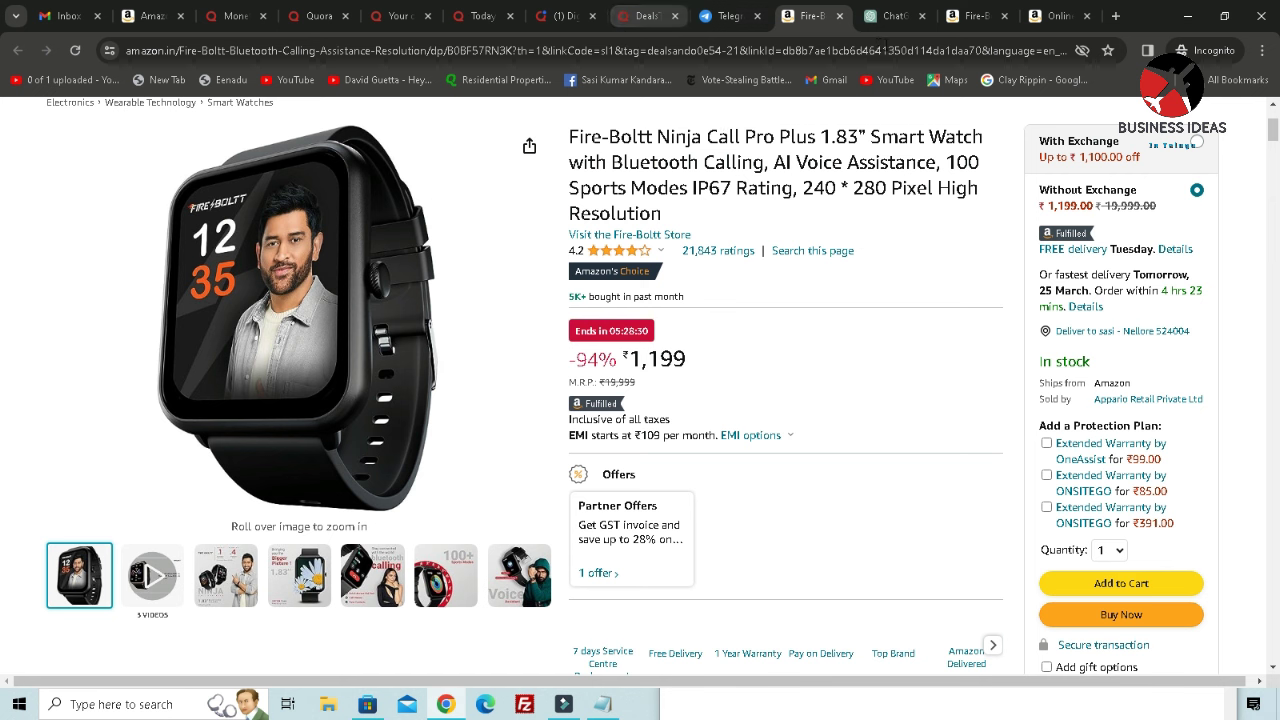
- Switch to ChatGPT and review its description of the Fire-Boltt smartwatch's features
left_click(893, 16)
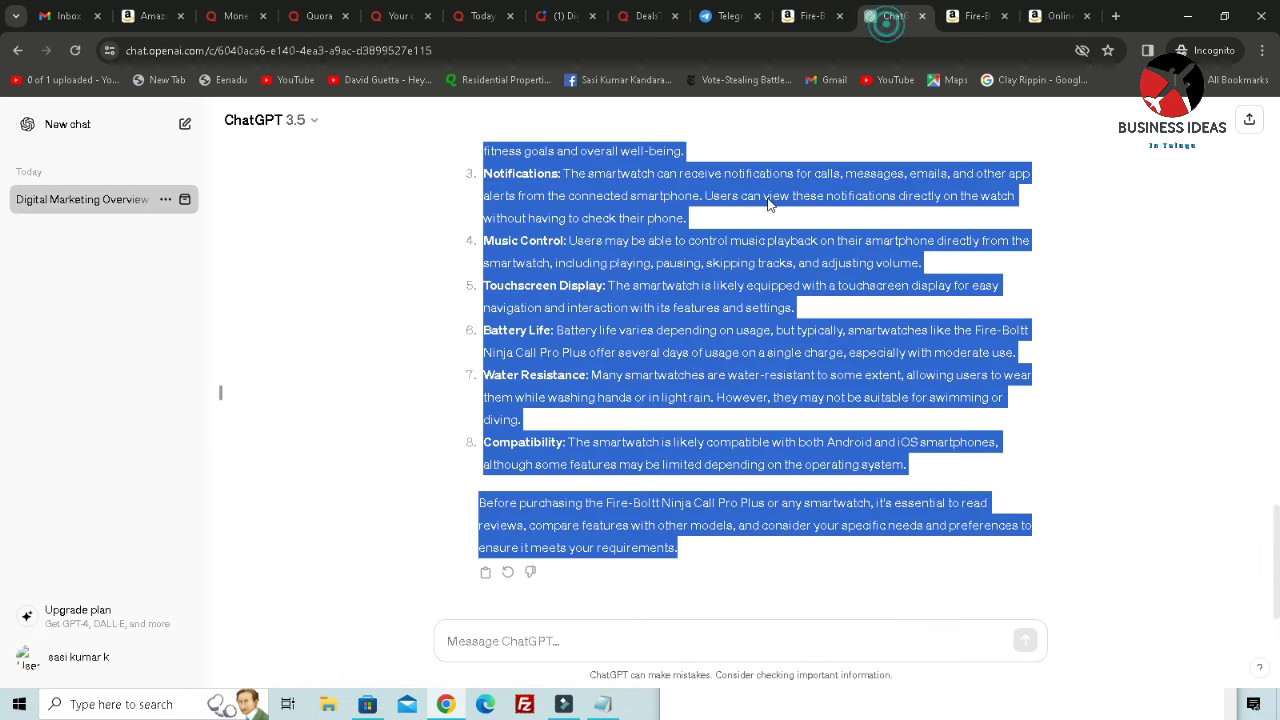
left_click(607, 303)
scroll(567, 217, "up", 2)
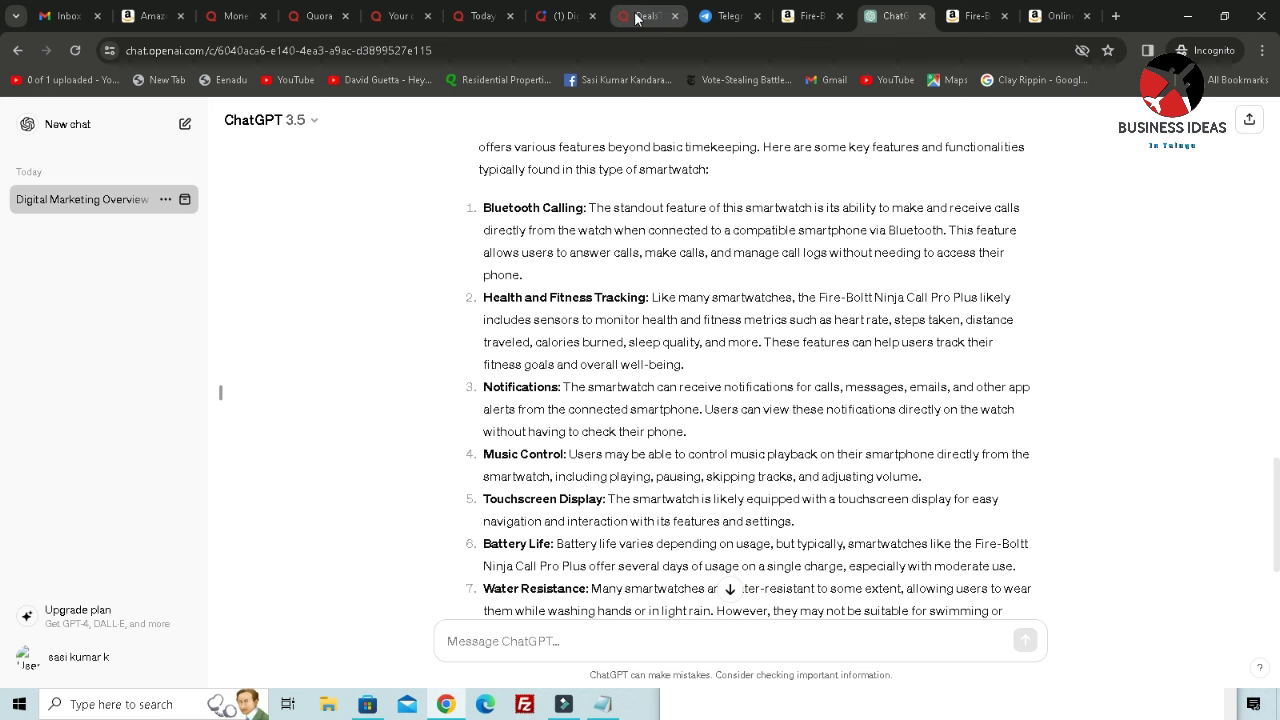
- Open Quora's list of questions to answer and copy the question about sustainable brands producing oversized t-shirts
left_click(318, 16)
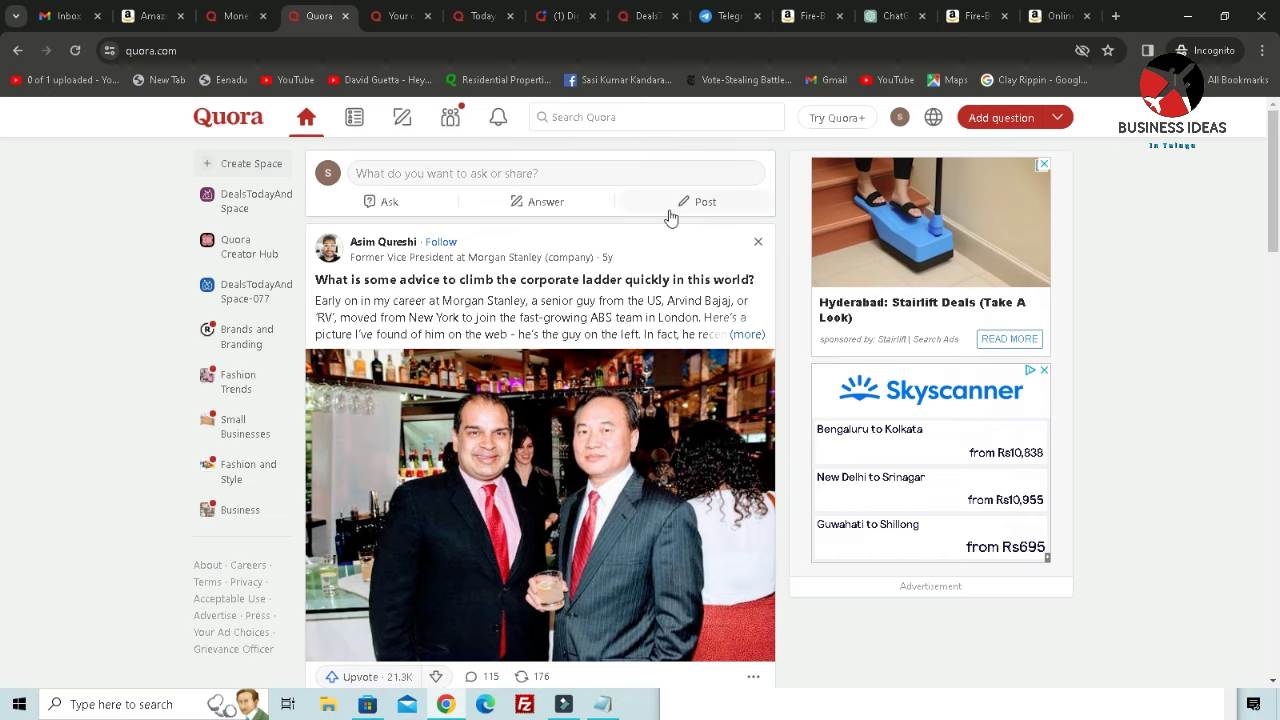
left_click(547, 203)
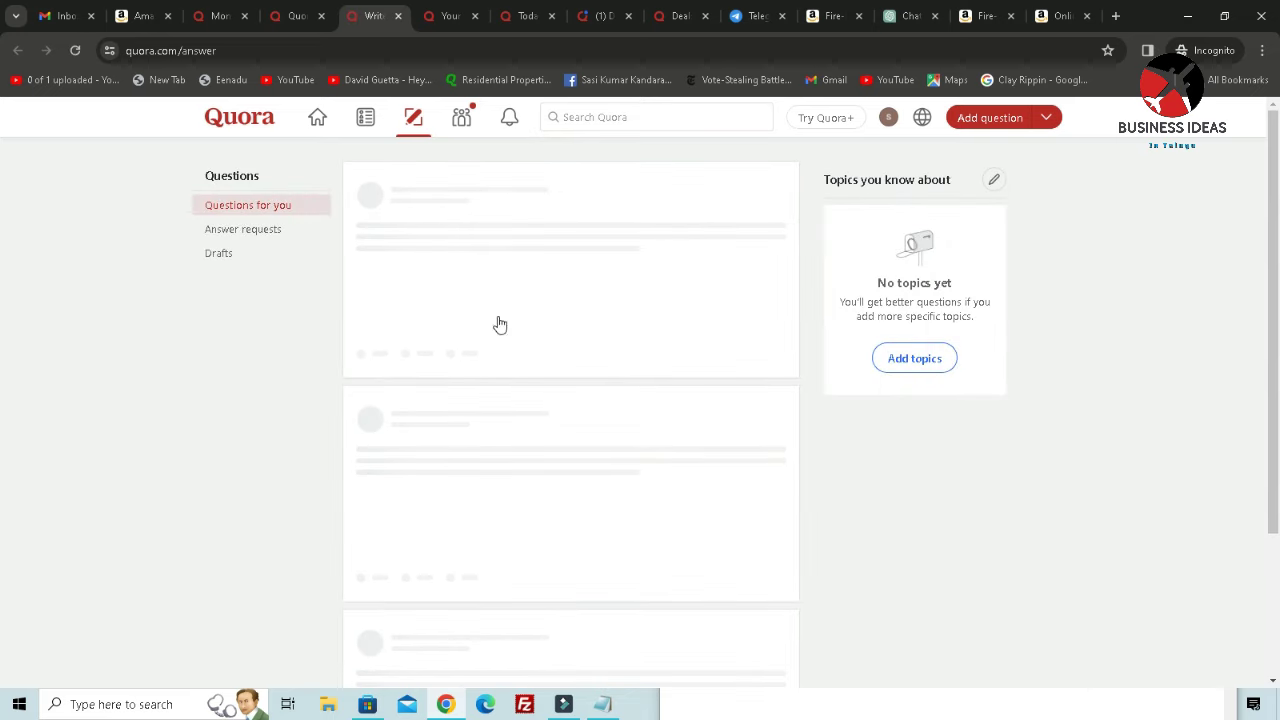
left_click_drag(356, 216, 392, 235)
right_click(392, 233)
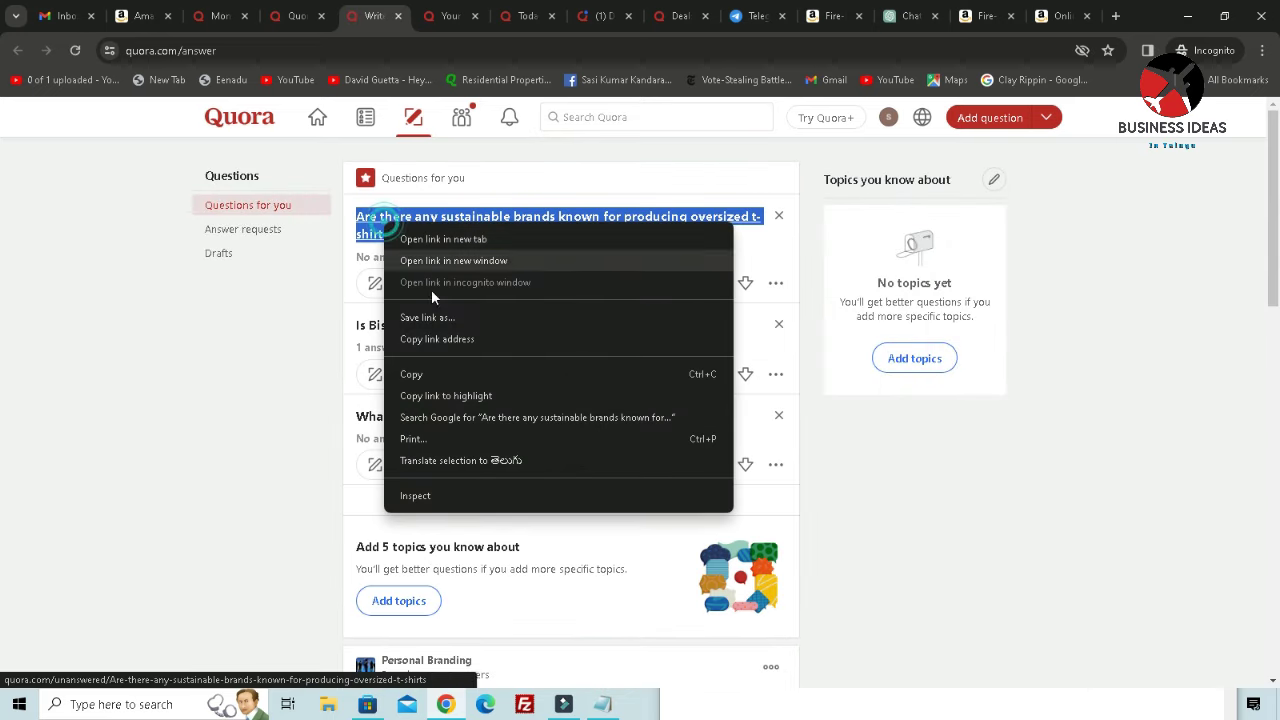
left_click(432, 374)
- Paste the copied question about sustainable oversized t-shirt brands into ChatGPT and submit it
left_click(910, 16)
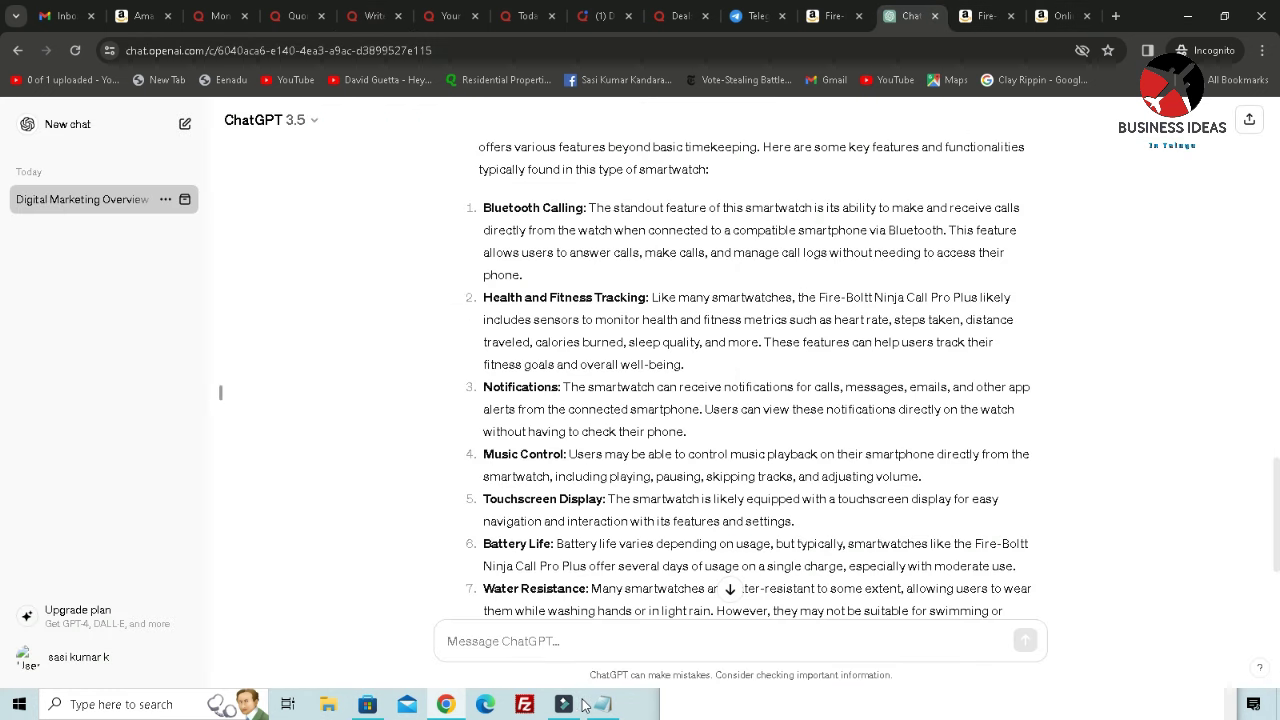
left_click(531, 647)
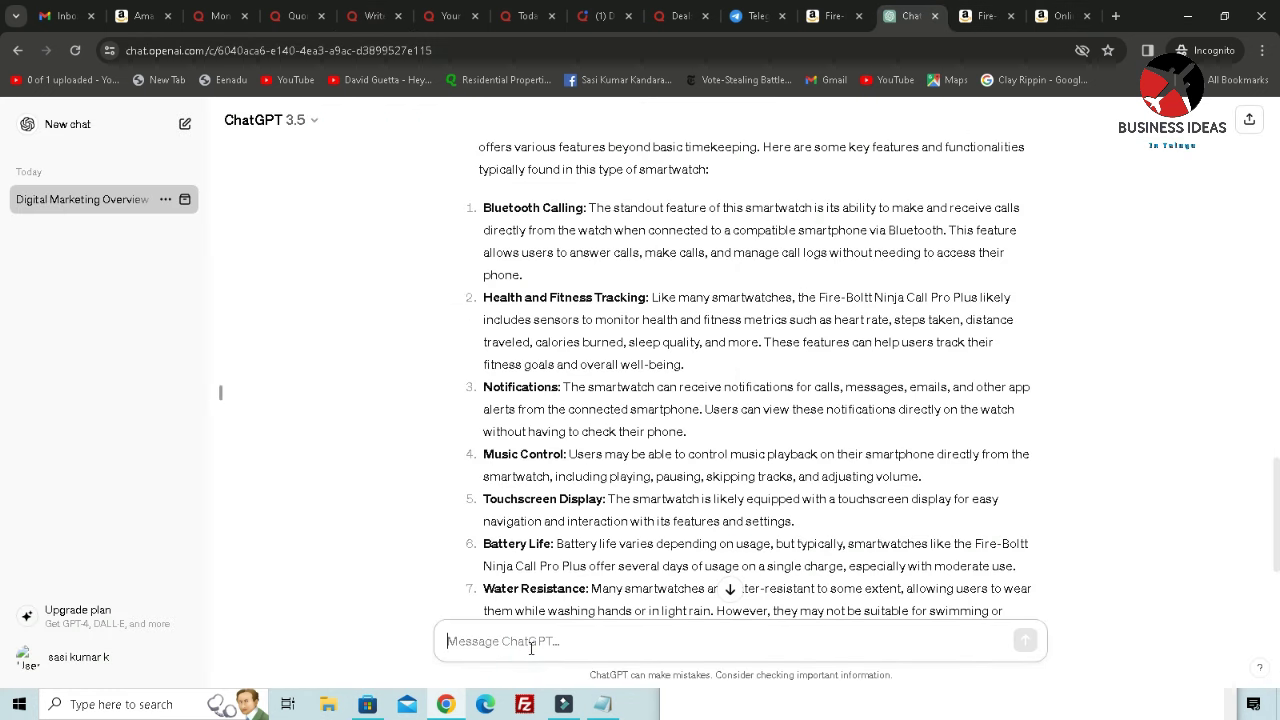
key("ctrl+v")
key("Return")
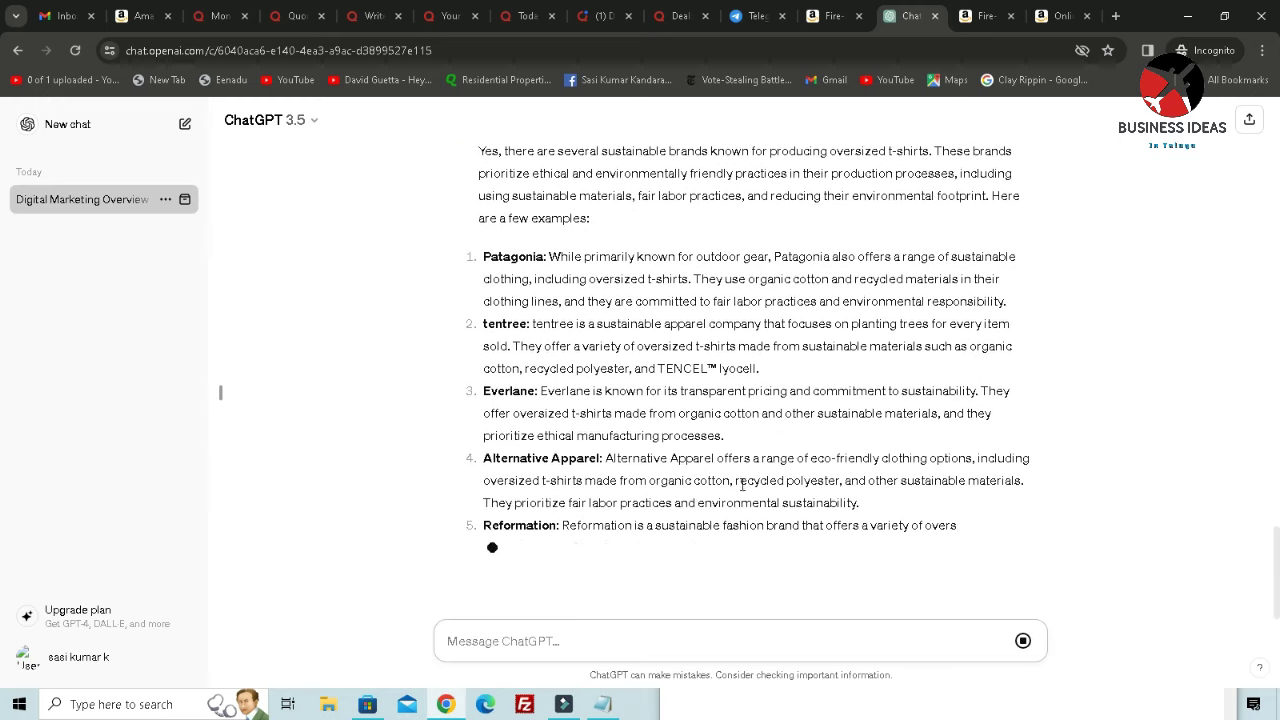
- Select and copy ChatGPT's answer about sustainable oversized t-shirt brands
scroll(742, 490, "up", 6)
scroll(723, 586, "down", 4)
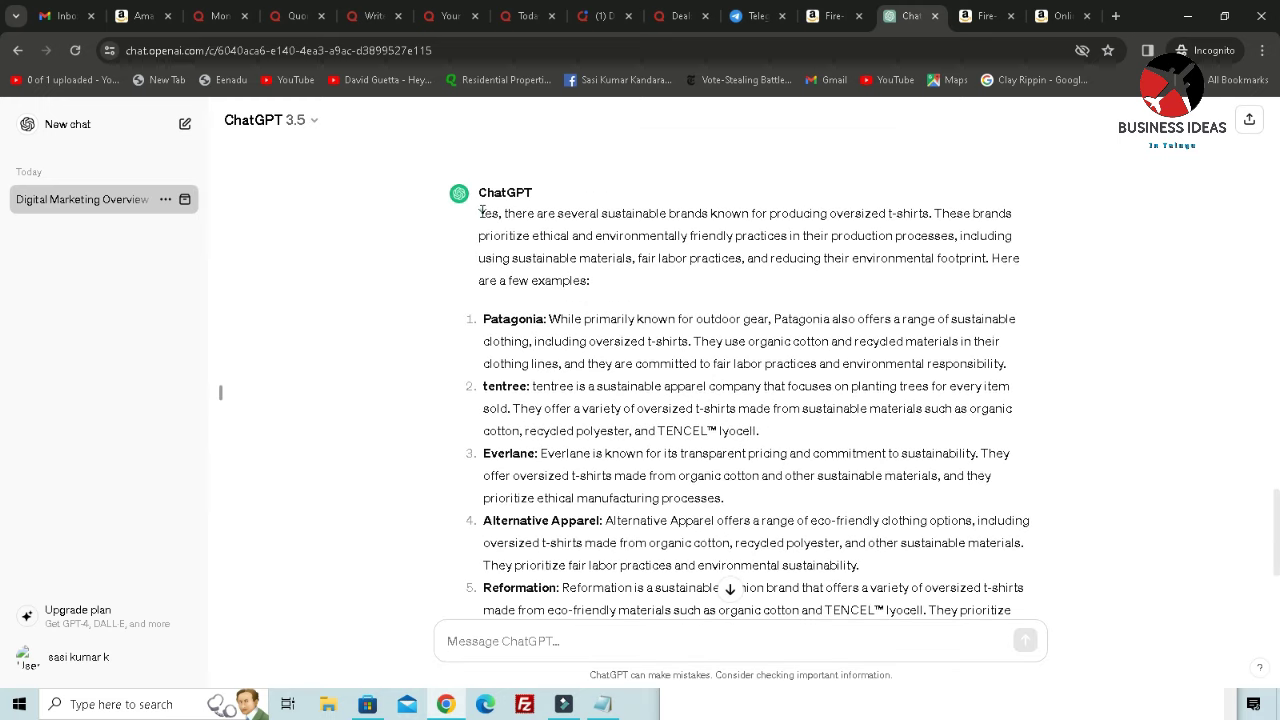
left_click_drag(476, 219, 733, 517)
right_click(603, 291)
left_click(640, 305)
- Answer the oversized t-shirt question on Quora with the copied ChatGPT text, post it, and dismiss the follow-up dialog
left_click(450, 16)
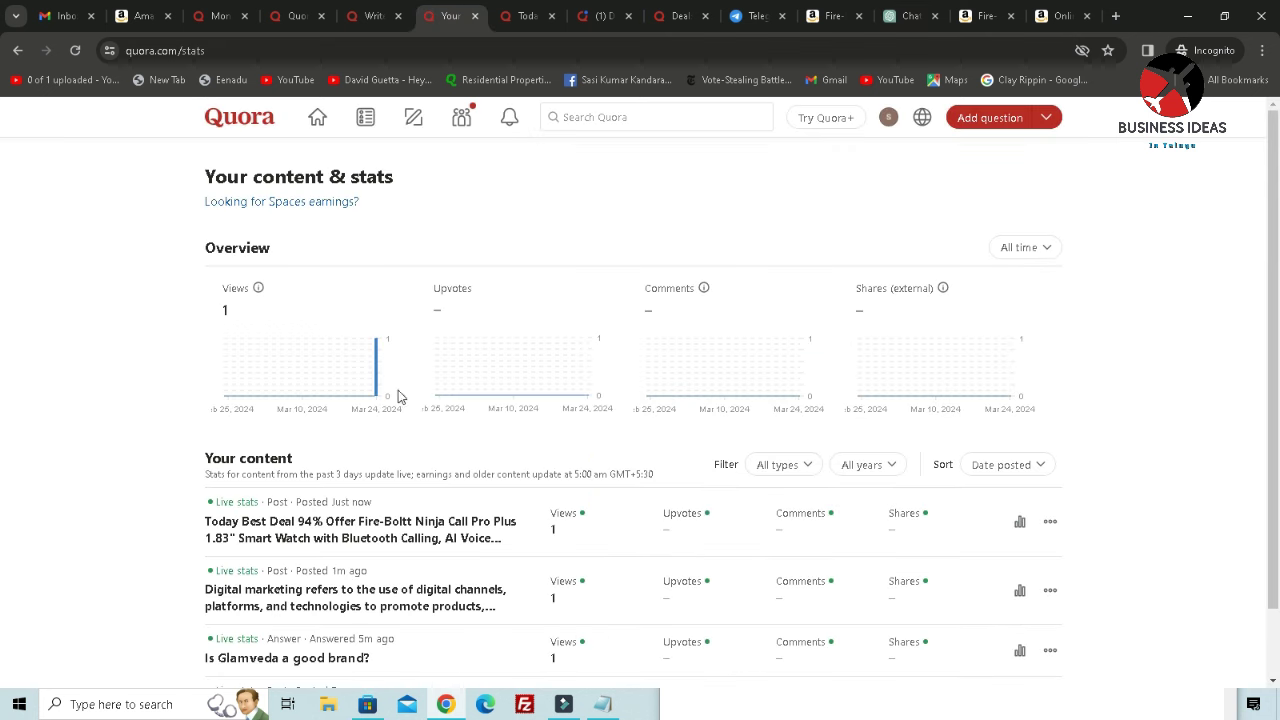
left_click(372, 16)
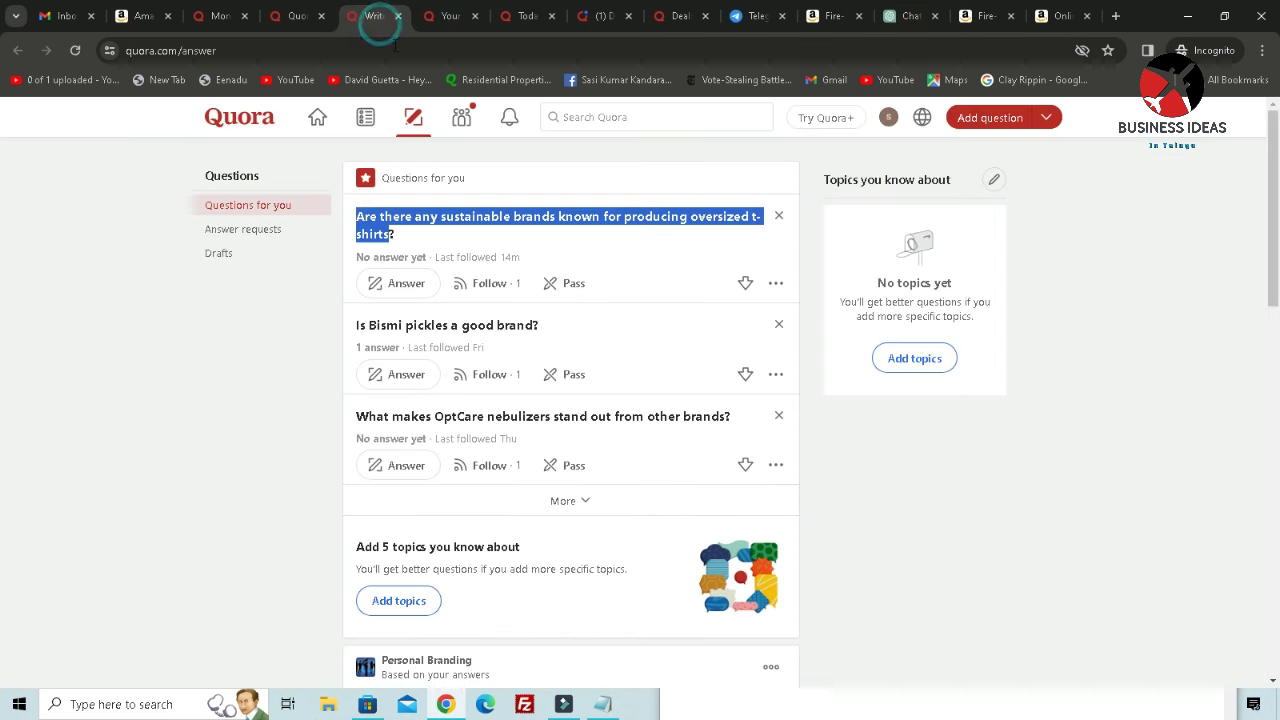
left_click(395, 286)
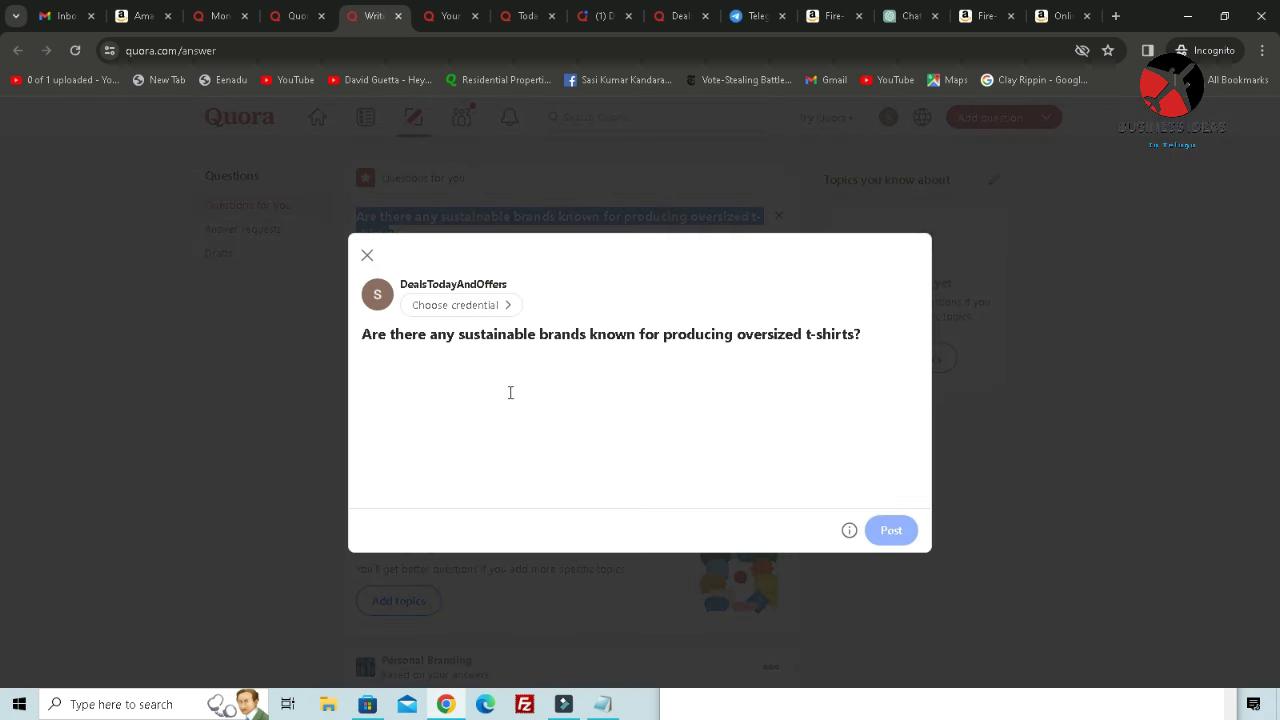
left_click(414, 343)
key("ctrl+v")
left_click(899, 610)
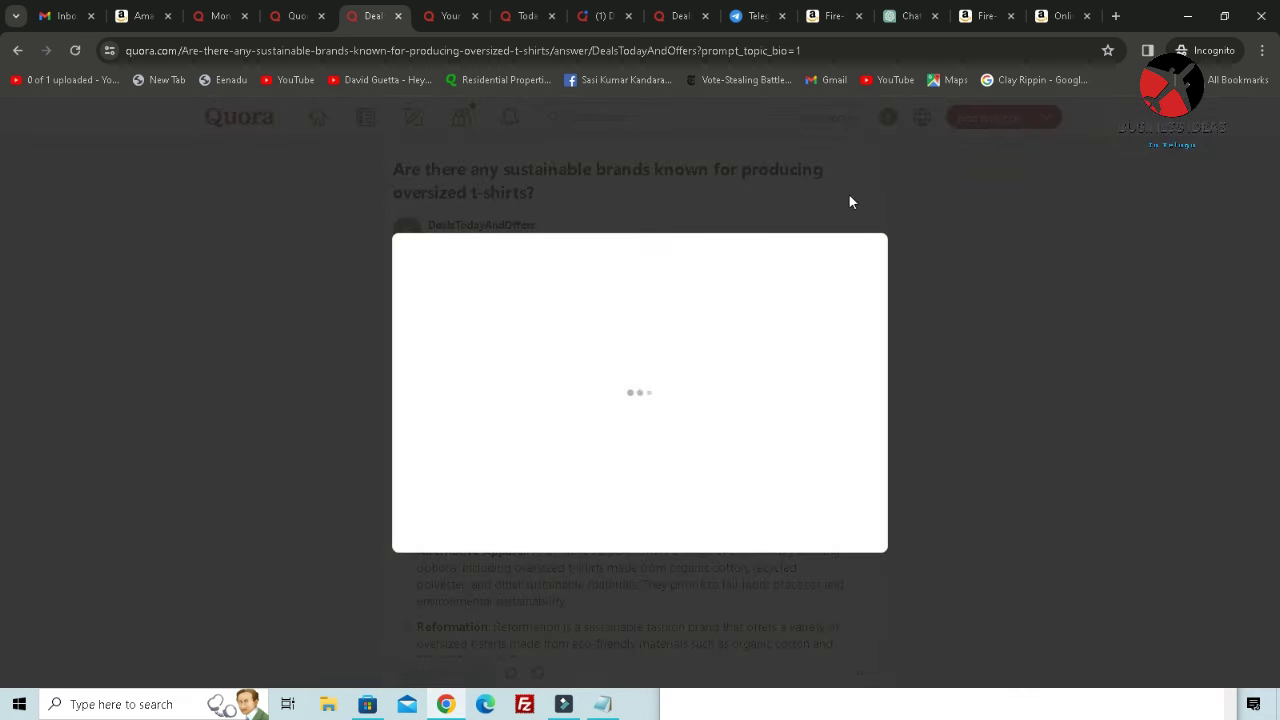
left_click(845, 602)
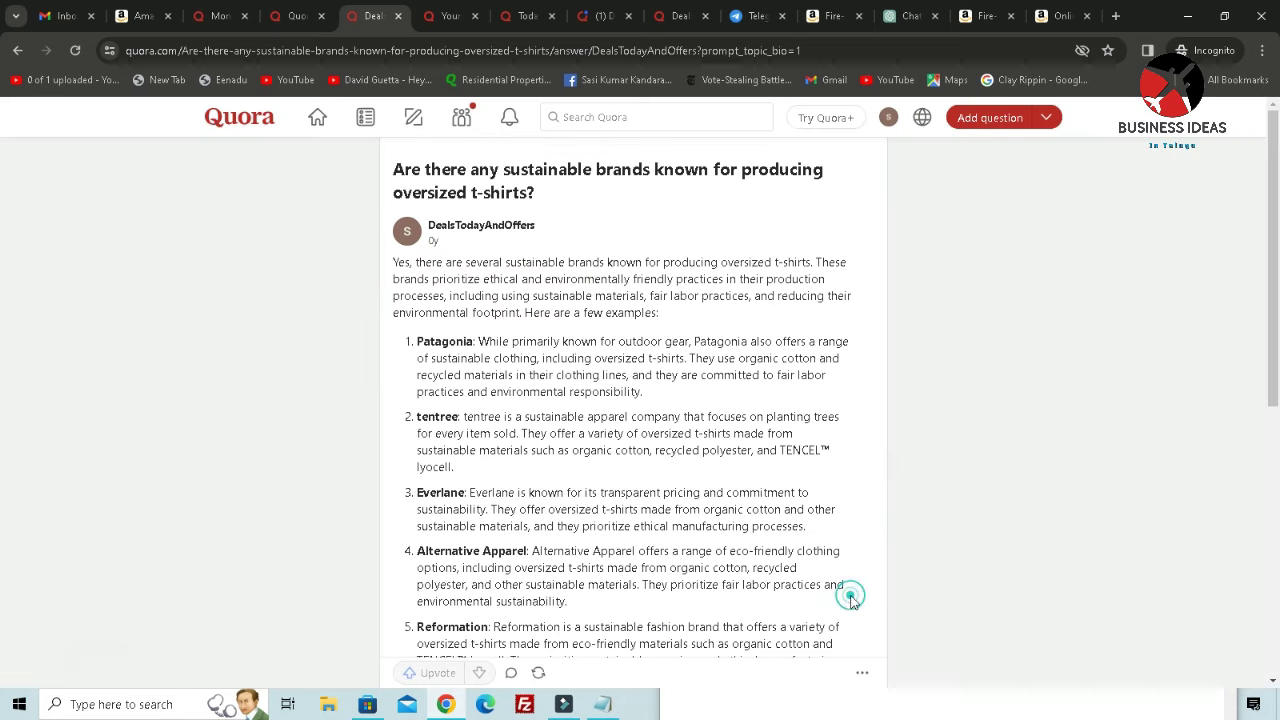
- View the Quora account's options, return to the home page, and browse the feed and its advertisements
left_click(891, 118)
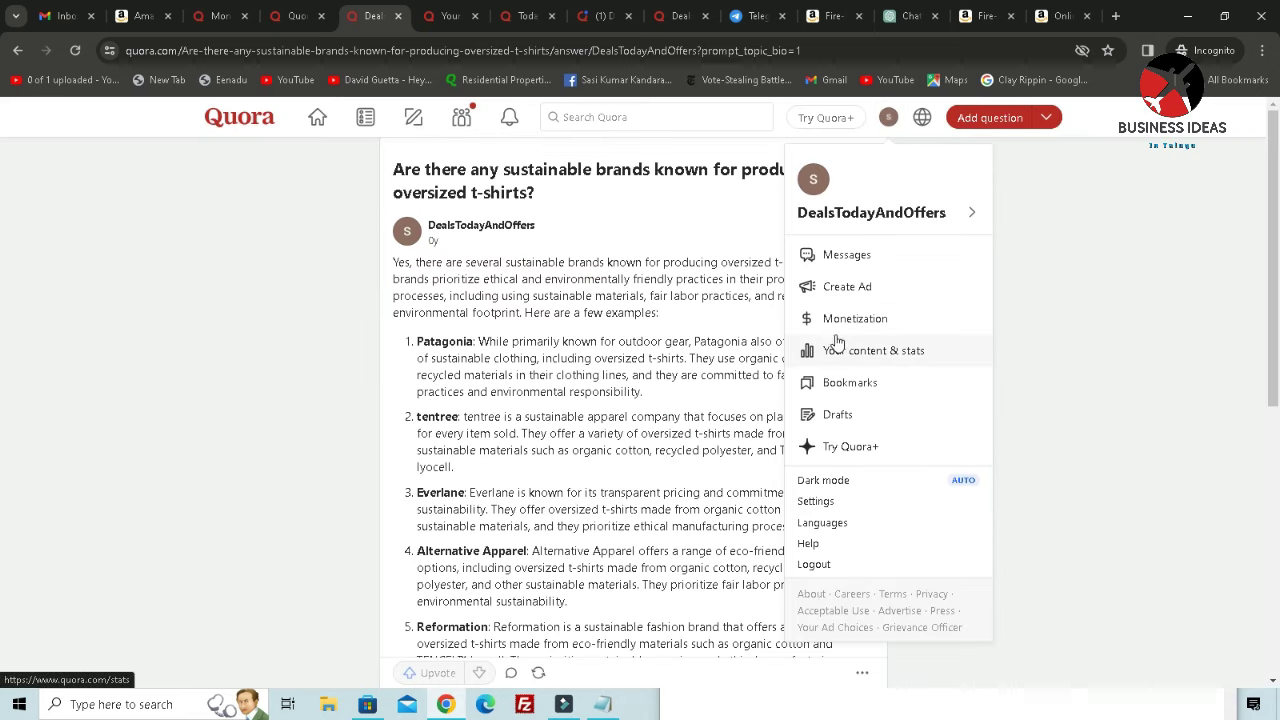
left_click(322, 121)
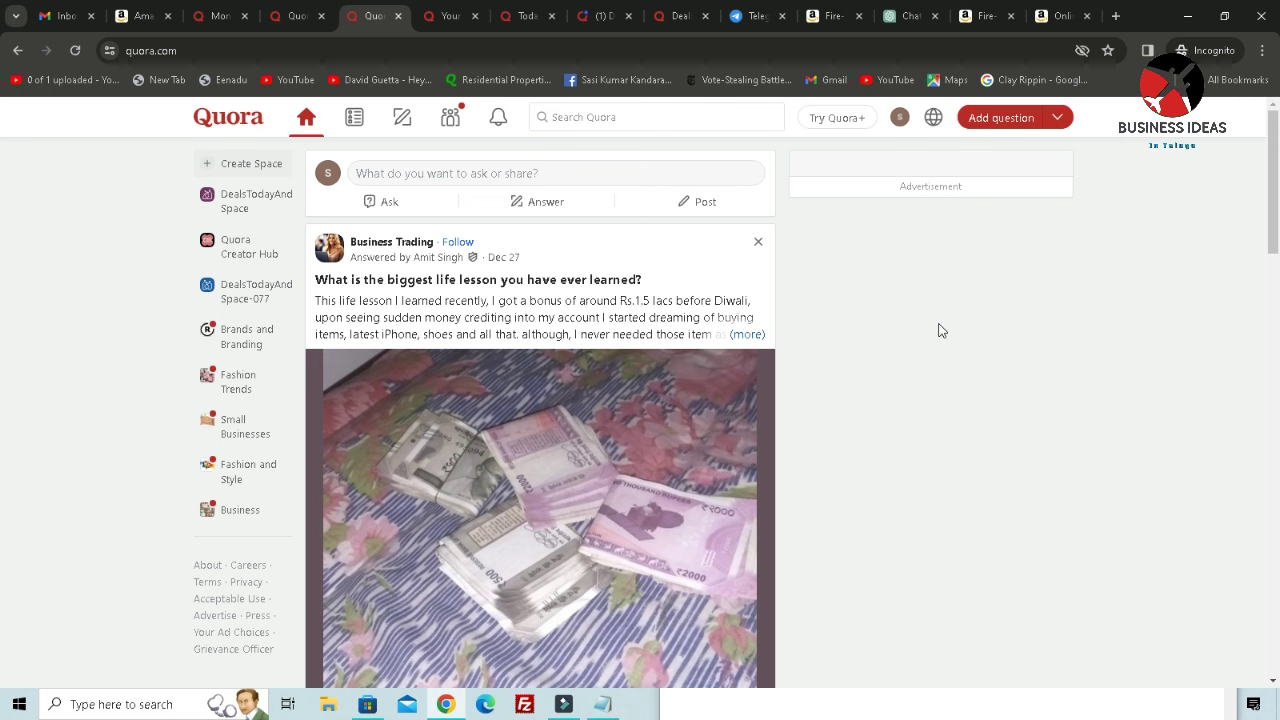
scroll(938, 330, "down", 15)
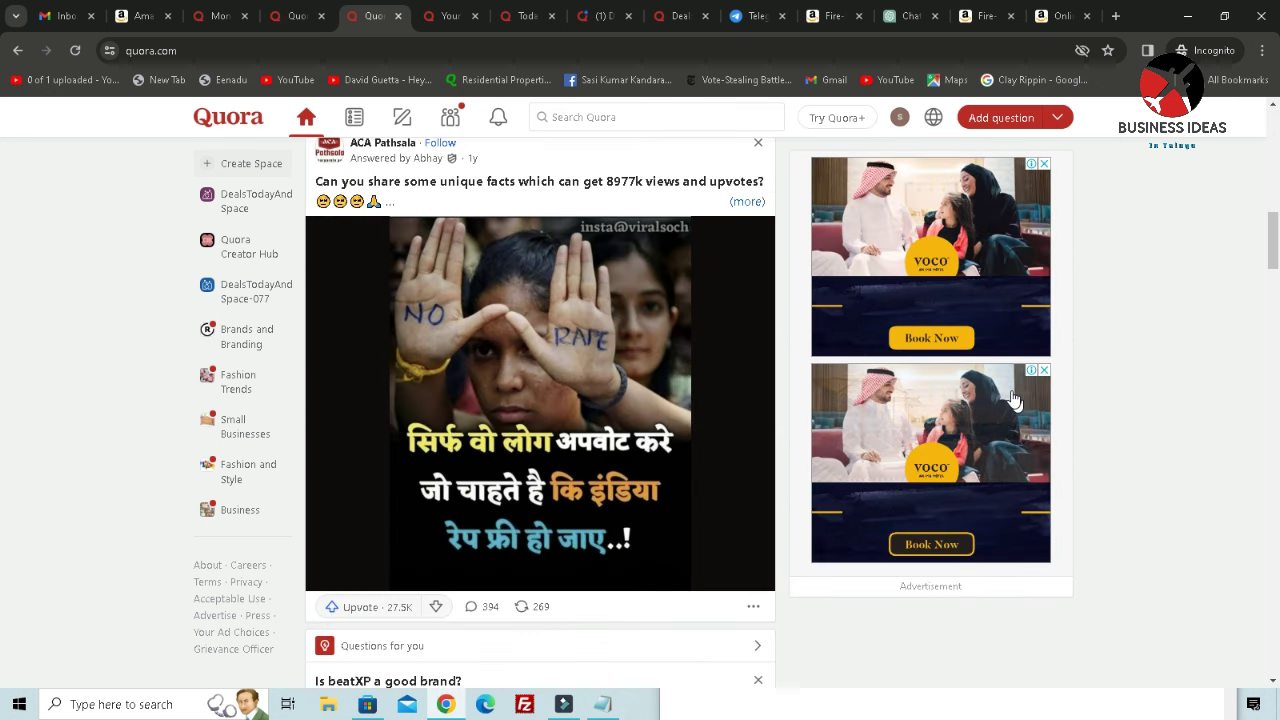
scroll(1013, 400, "up", 15)
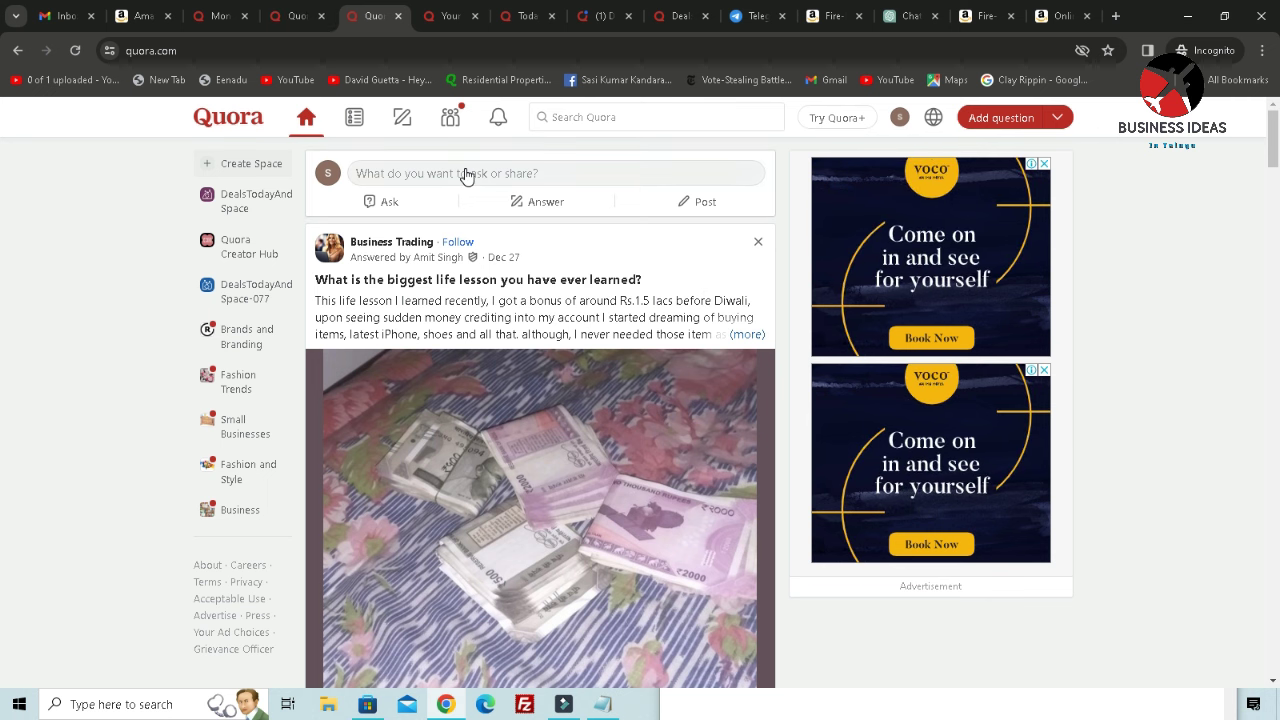
- Switch to Amazon Associates, open the Earnings Report, and review the fees, bounties and total earnings summaries
left_click(140, 16)
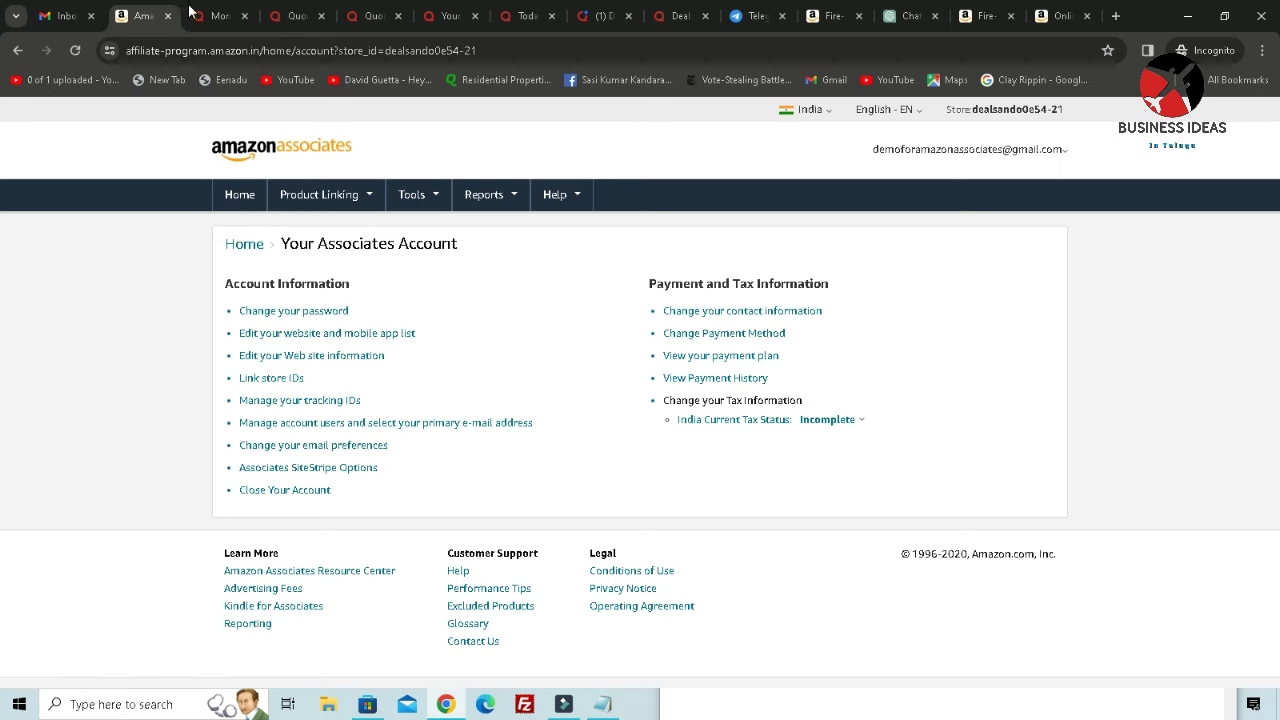
mouse_move(487, 200)
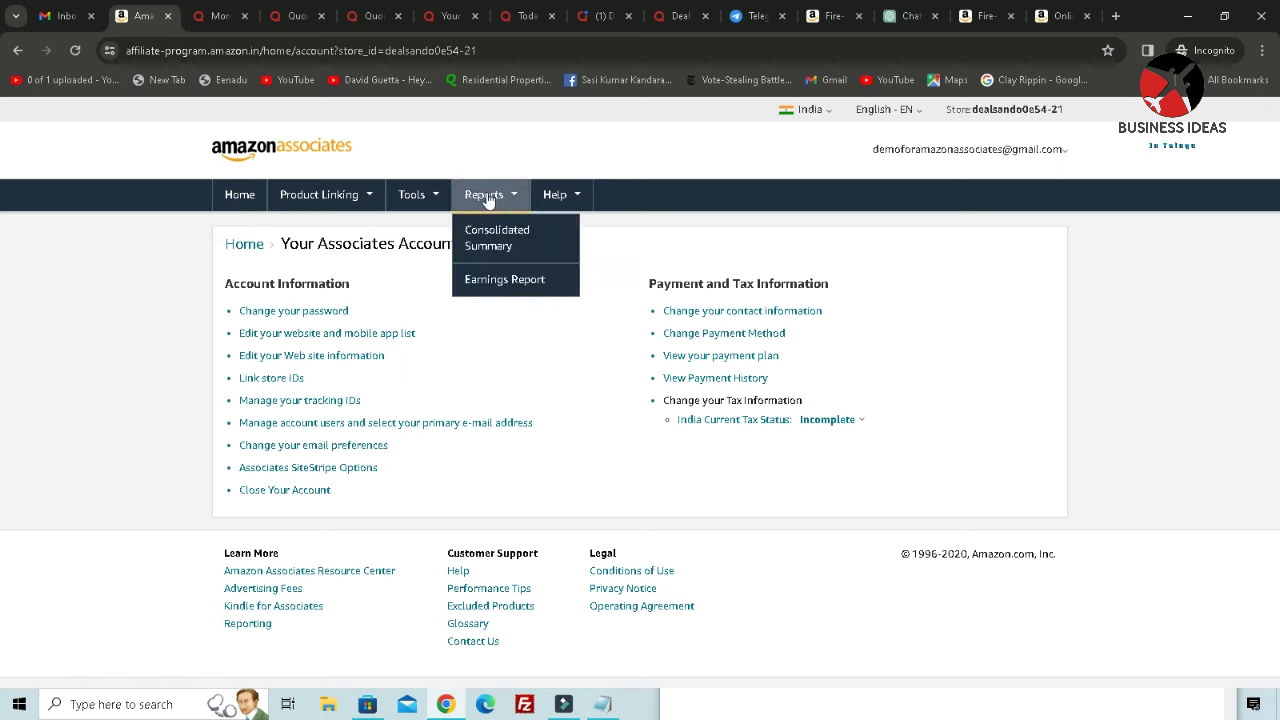
left_click(496, 284)
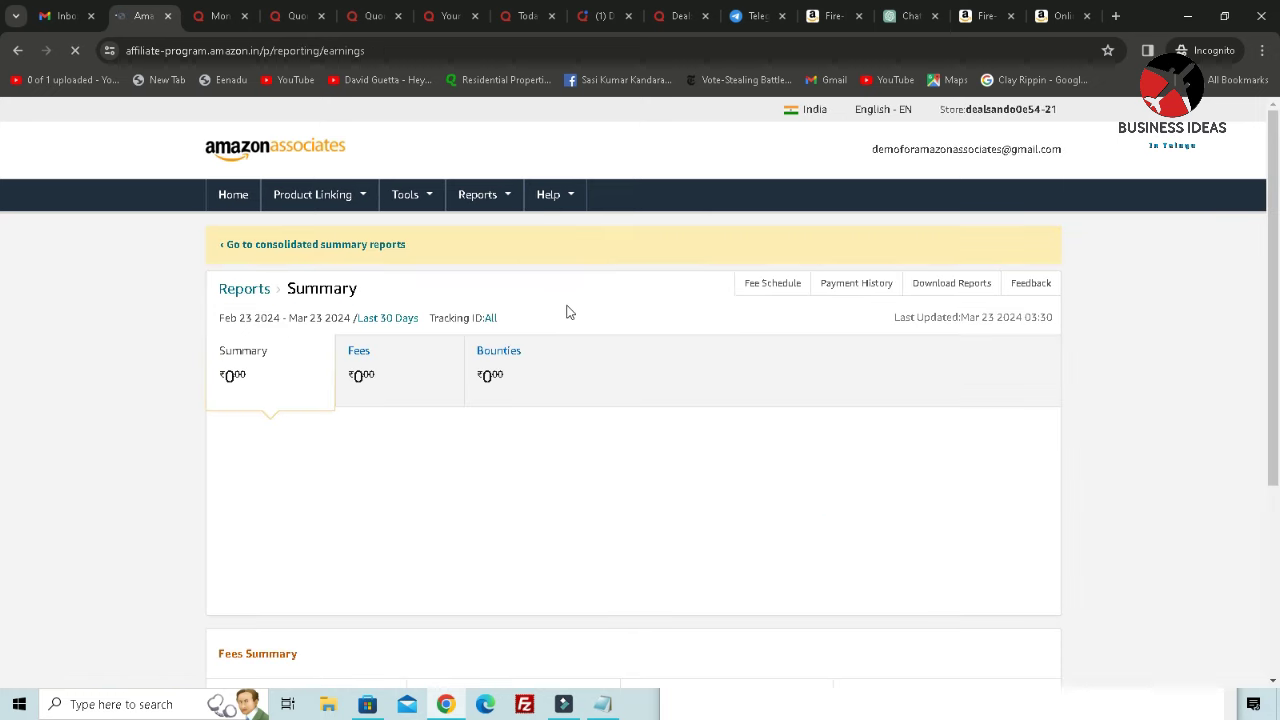
mouse_move(240, 393)
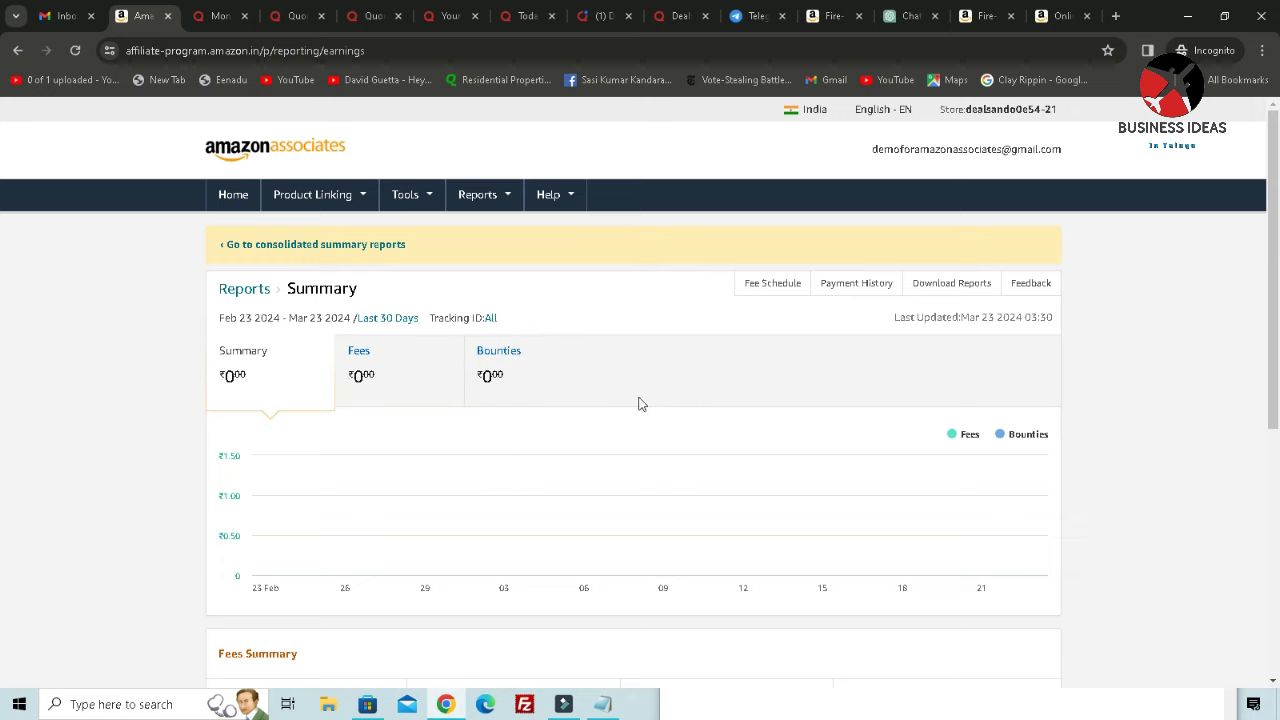
mouse_move(343, 380)
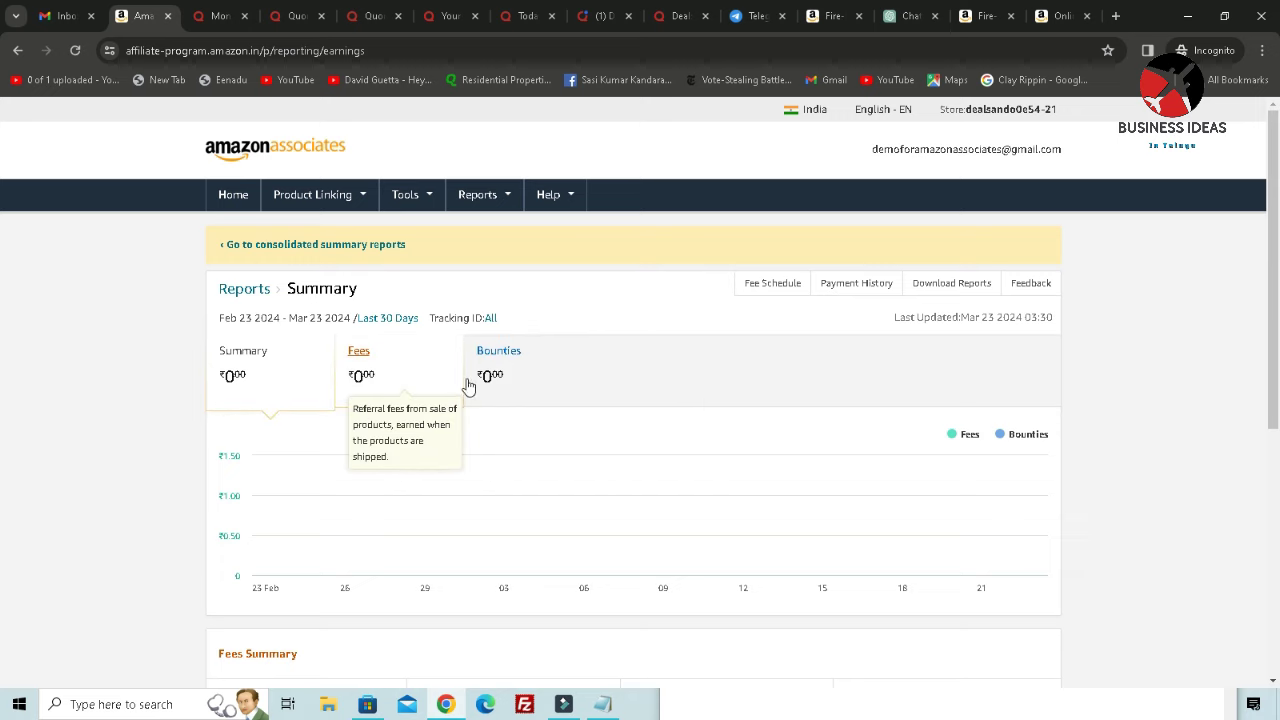
scroll(468, 385, "down", 5)
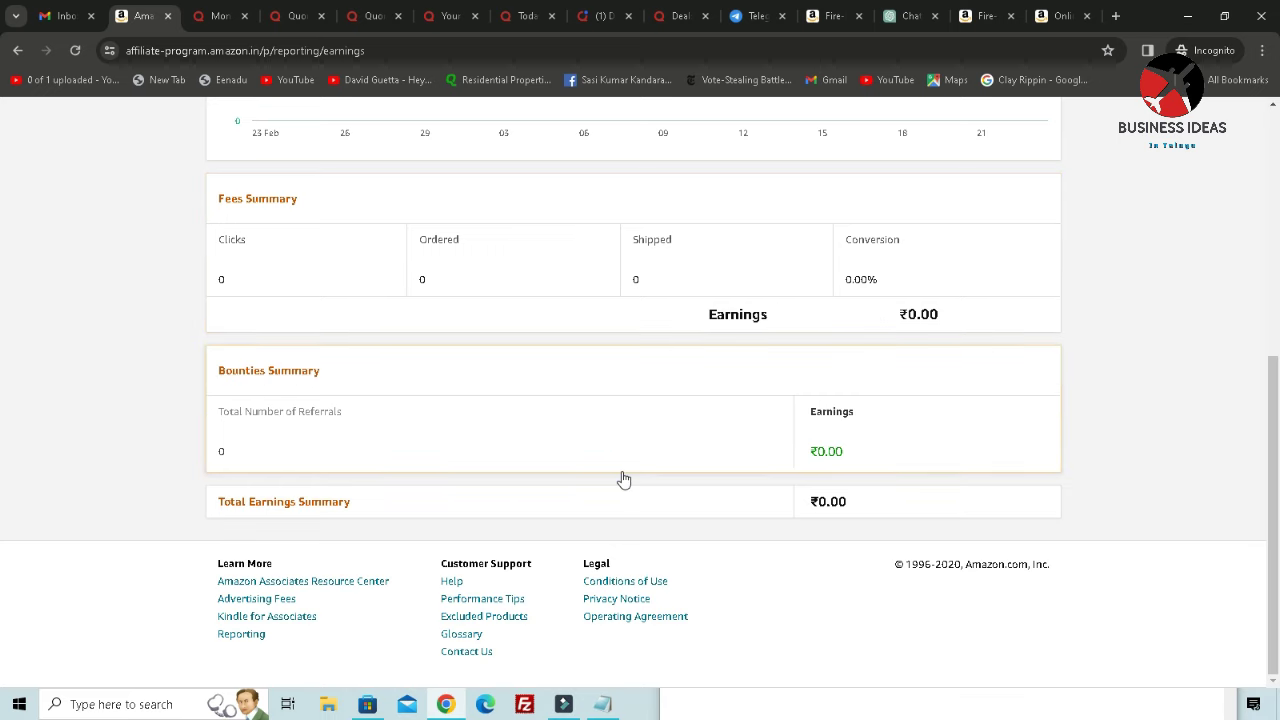
scroll(623, 480, "up", 2)
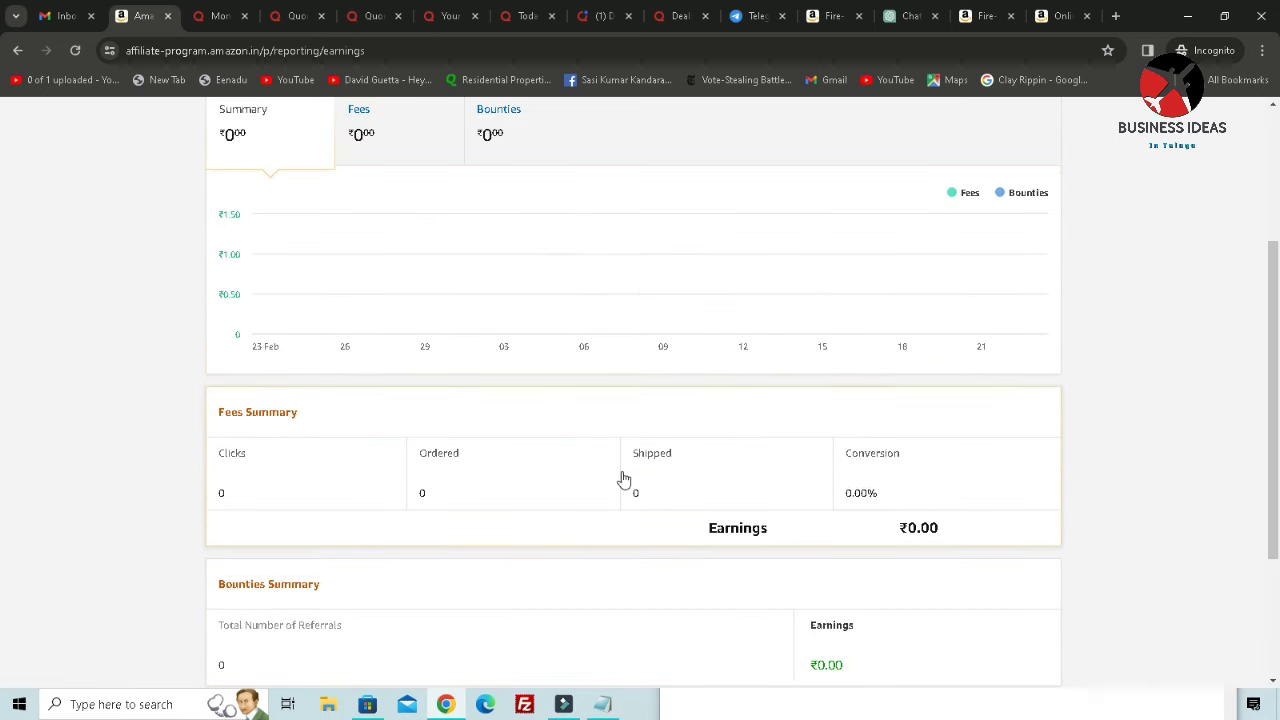
scroll(623, 480, "down", 2)
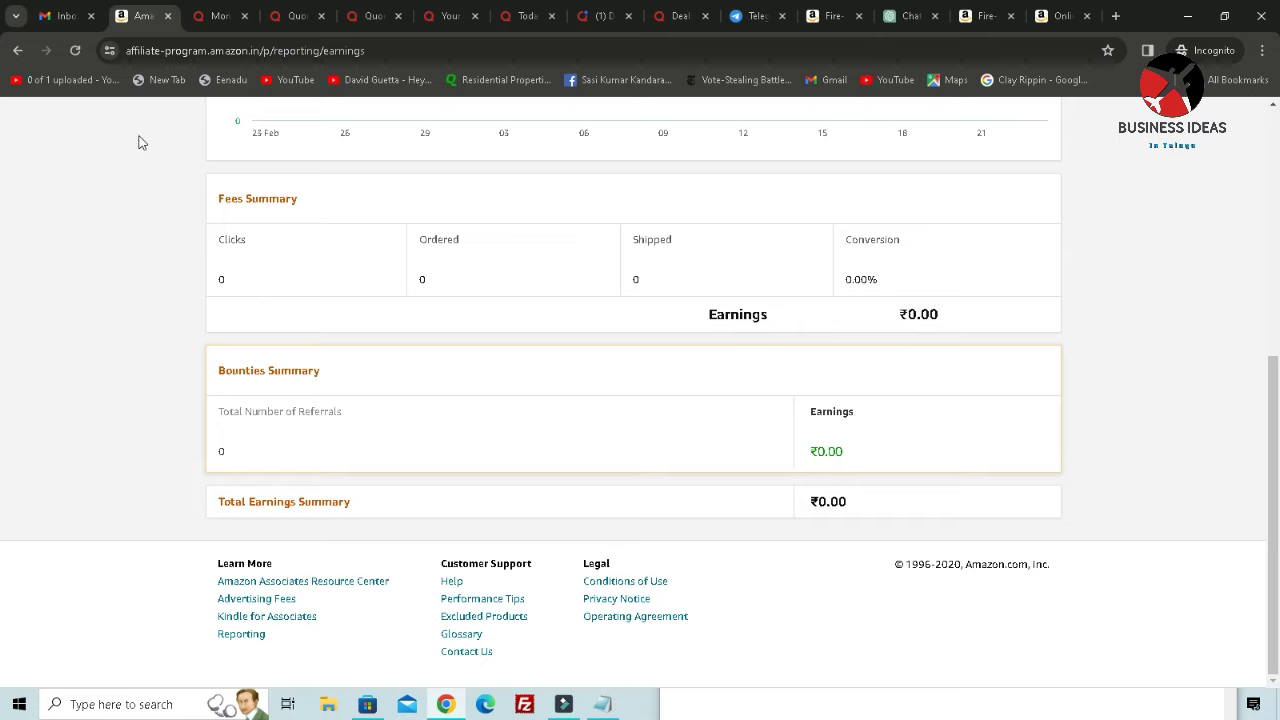